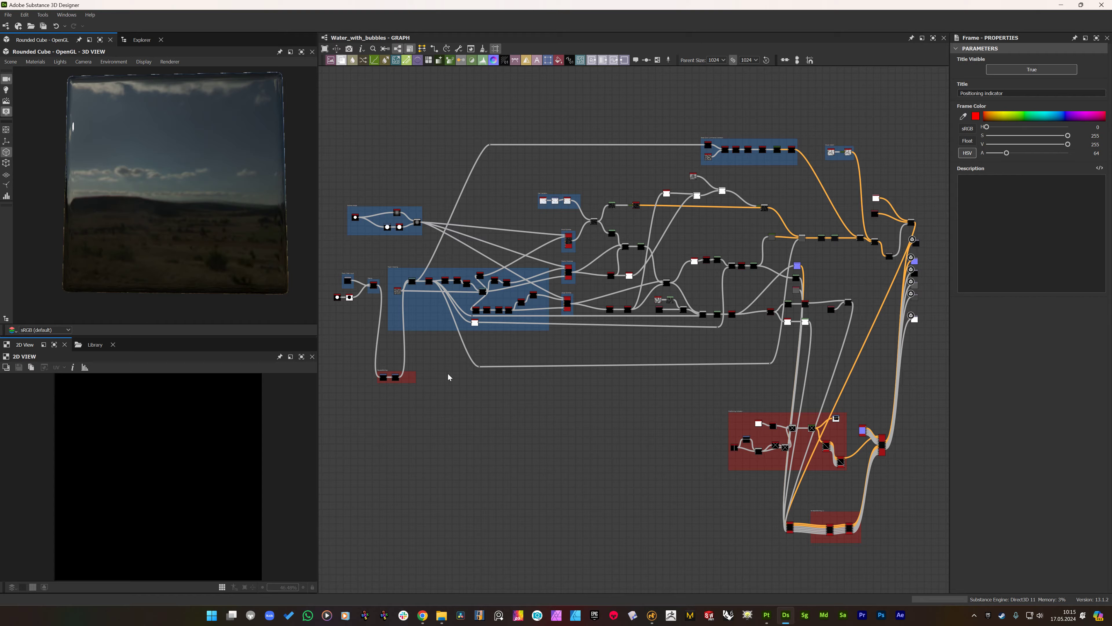
- Examine the Water_with_bubbles graph's layout, from the mask input and Foam Warping frame across its connected nodes
middle_click_drag(422, 374, 471, 406)
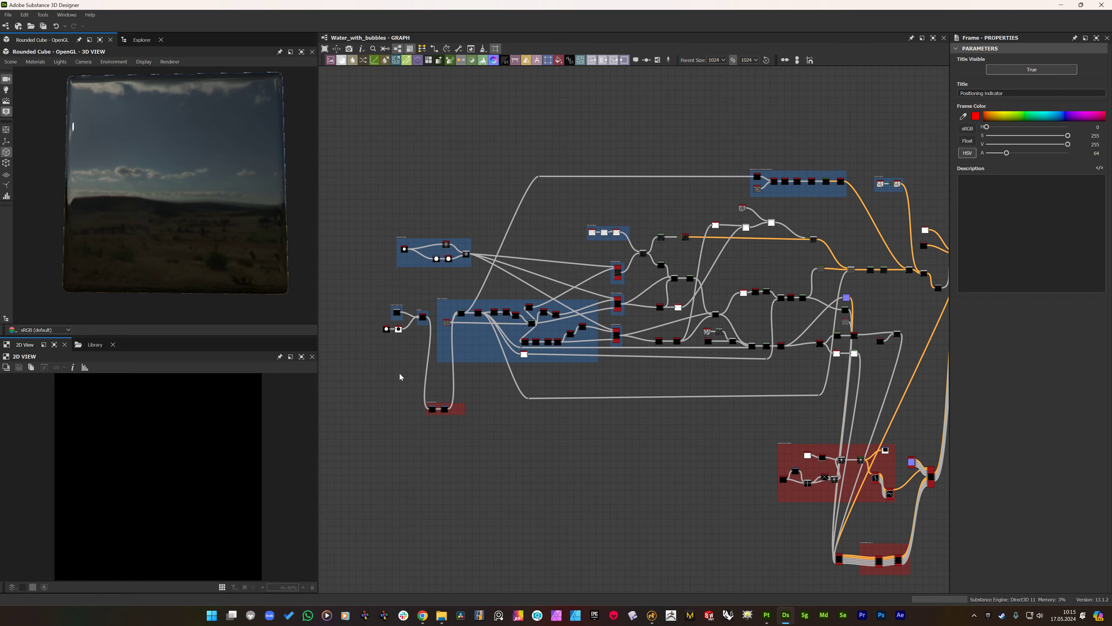
scroll(394, 372, "up", 1)
middle_click_drag(398, 379, 434, 406)
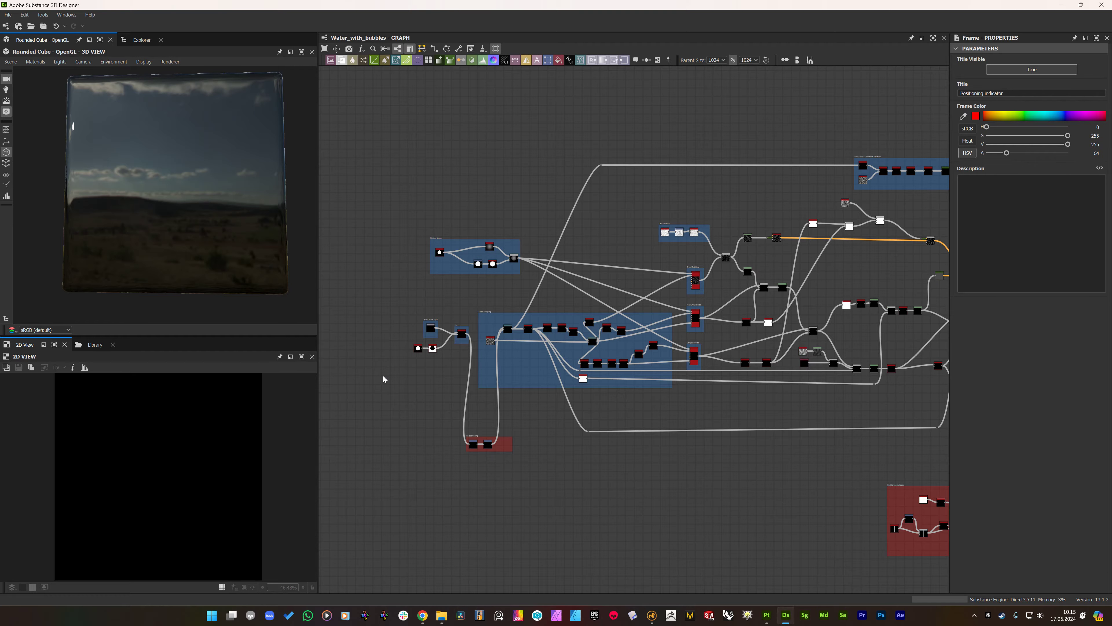
scroll(384, 375, "up", 2)
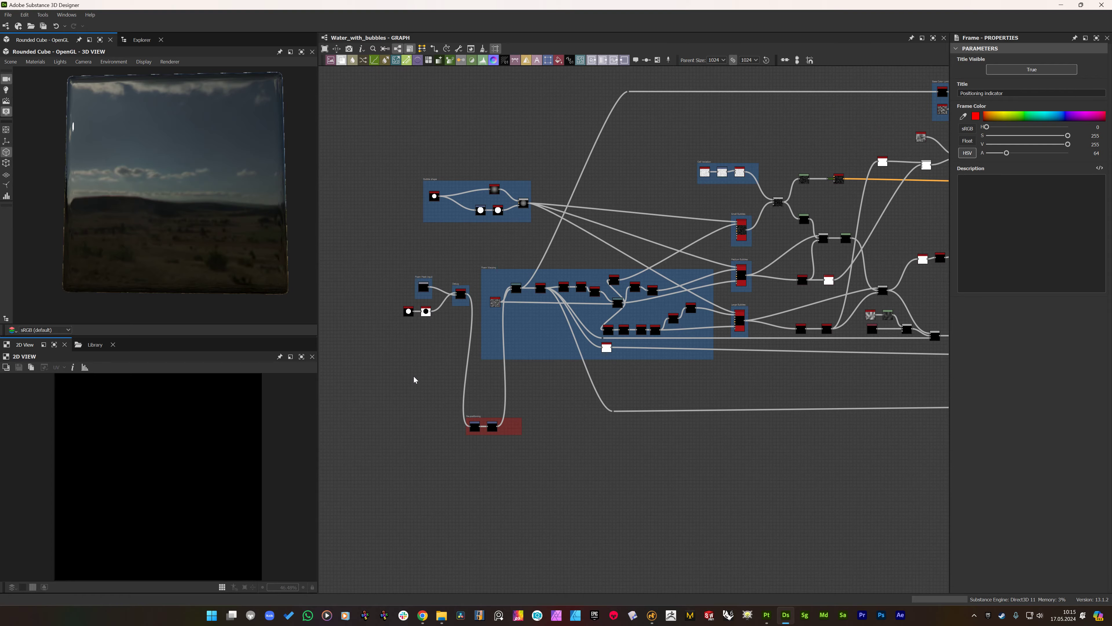
middle_click_drag(423, 385, 434, 397)
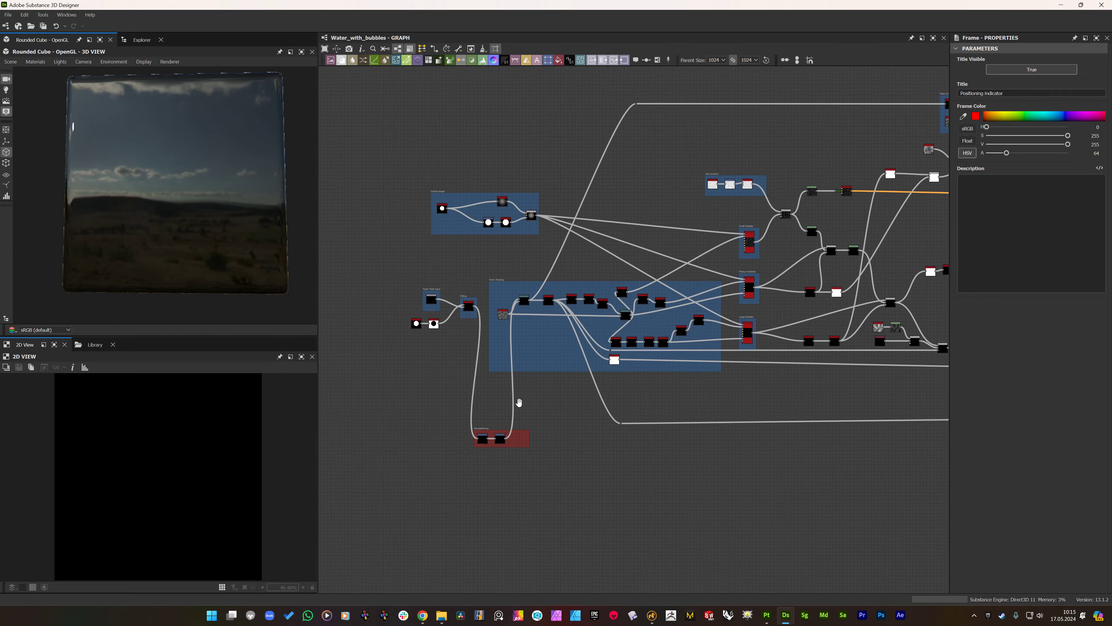
middle_click_drag(531, 400, 442, 385)
mouse_move(229, 230)
left_mouse_down()
mouse_move(295, 251)
mouse_move(181, 230)
mouse_move(219, 237)
left_mouse_up()
middle_click_drag(614, 333, 786, 365)
- Set the Switch parameter of the Switch Grayscale node in the Debug frame to True
scroll(504, 355, "up", 5)
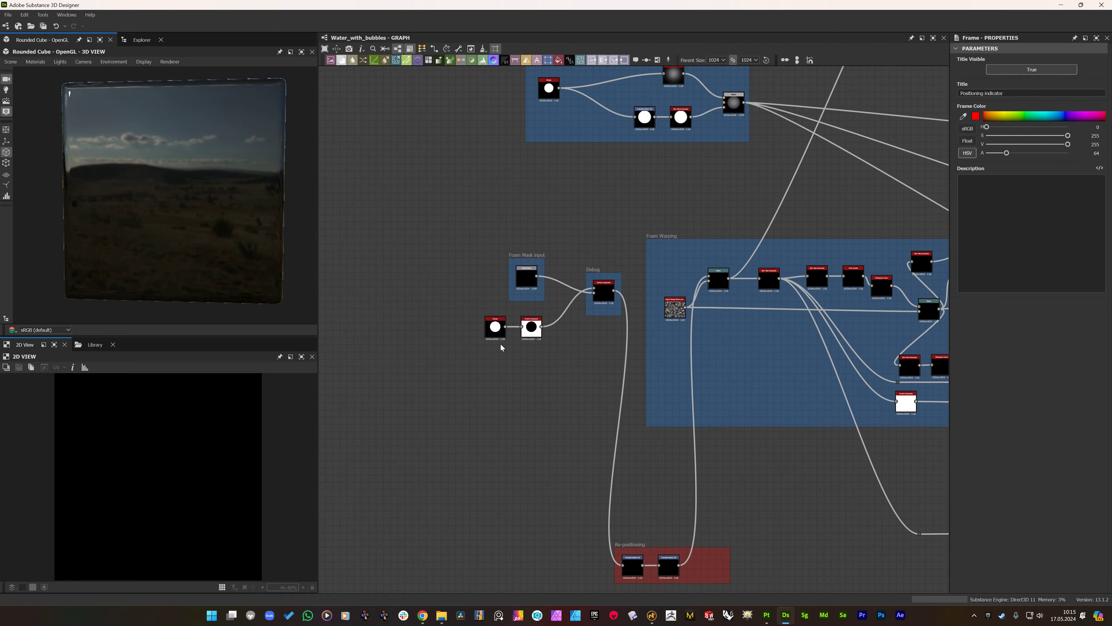
middle_click_drag(524, 292, 497, 318)
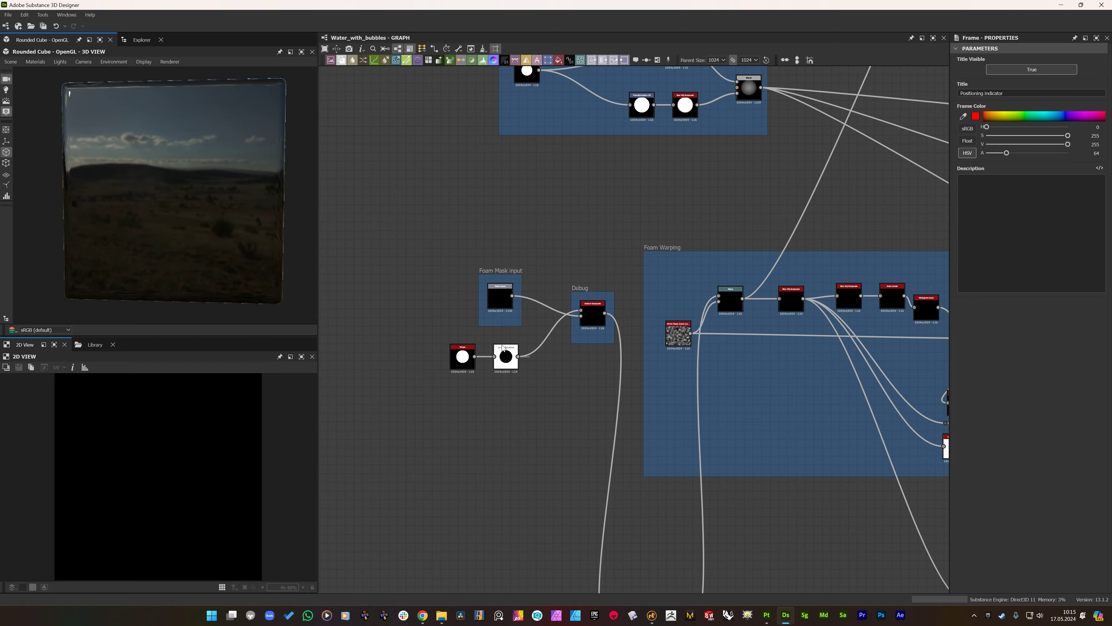
left_click(587, 317)
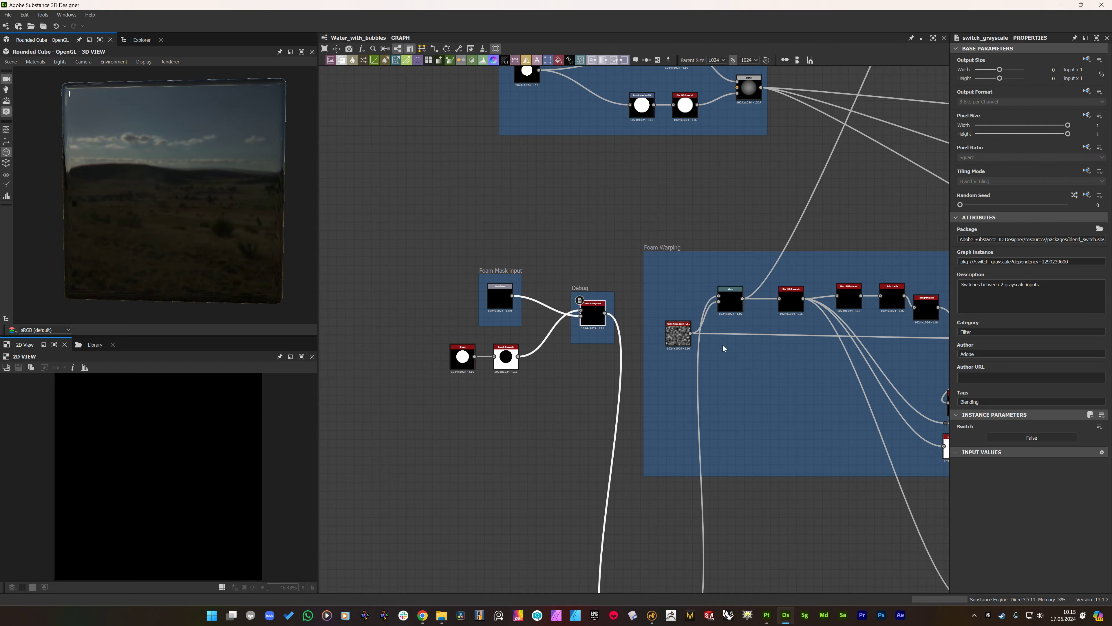
left_click(1023, 436)
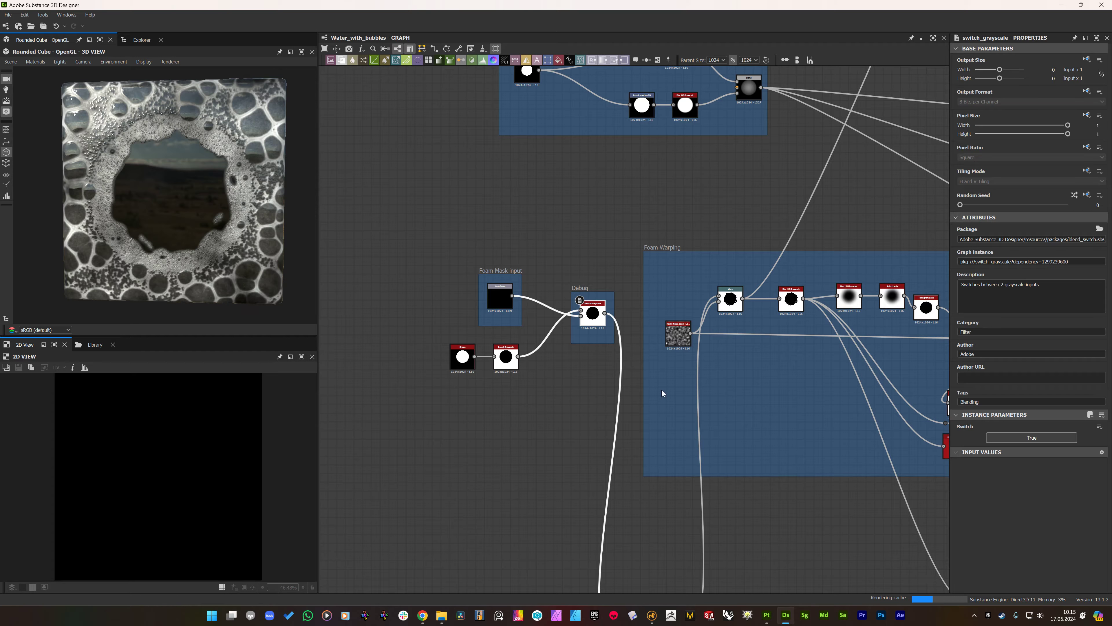
scroll(485, 358, "up", 1)
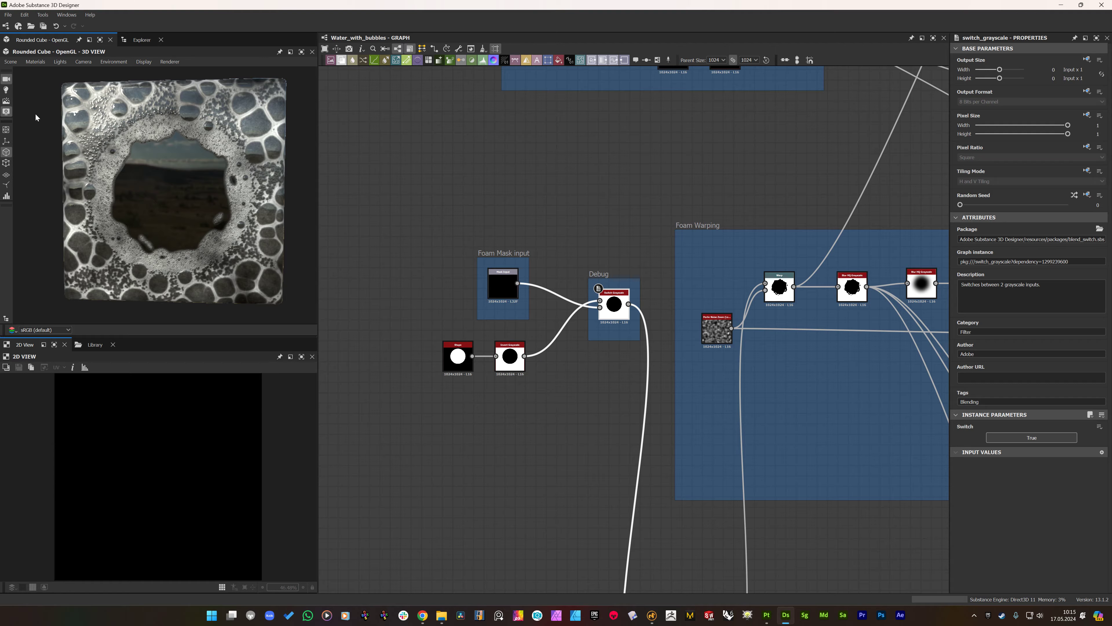
- Follow the graph from the Foam Warping frame through to the output nodes and back toward the mask input
scroll(503, 308, "down", 4)
middle_click_drag(673, 314, 389, 281)
middle_click_drag(677, 279, 357, 331)
middle_click_drag(663, 276, 464, 305)
scroll(507, 317, "down", 3)
middle_click_drag(510, 348, 705, 270)
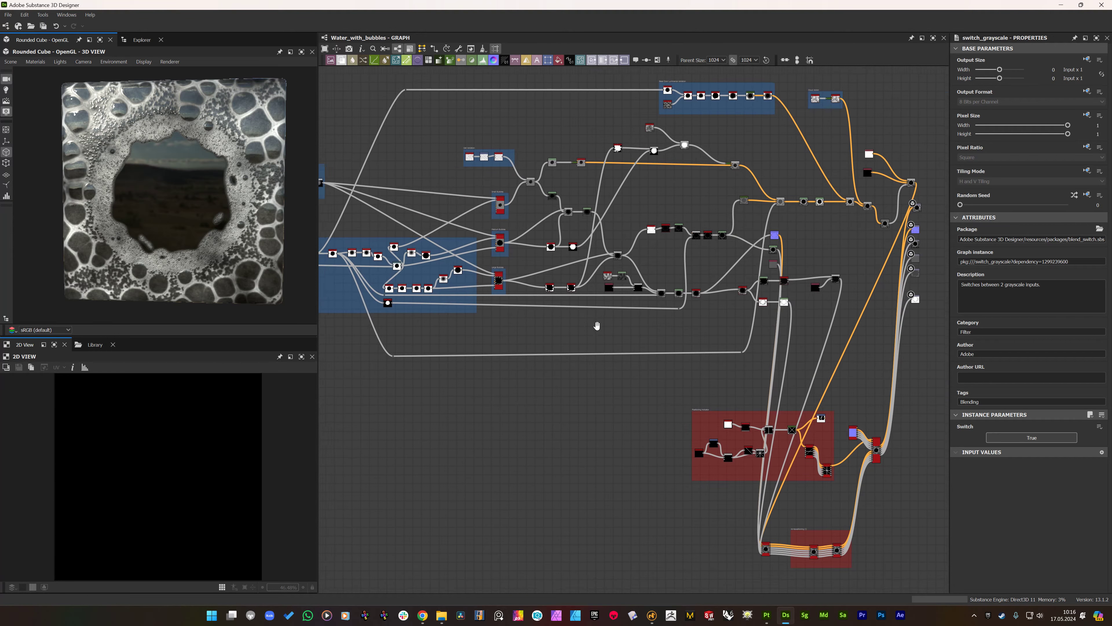
middle_click_drag(583, 328, 697, 327)
middle_click_drag(518, 308, 616, 339)
- Widen the 3D preview and inspect the foam and bubbles around the opening up close
mouse_move(135, 194)
left_mouse_down()
mouse_move(173, 167)
mouse_move(285, 168)
mouse_move(400, 193)
left_mouse_up()
scroll(254, 183, "up", 5)
left_click_drag(254, 183, 213, 194)
middle_click_drag(453, 266, 463, 259)
scroll(237, 181, "up", 6)
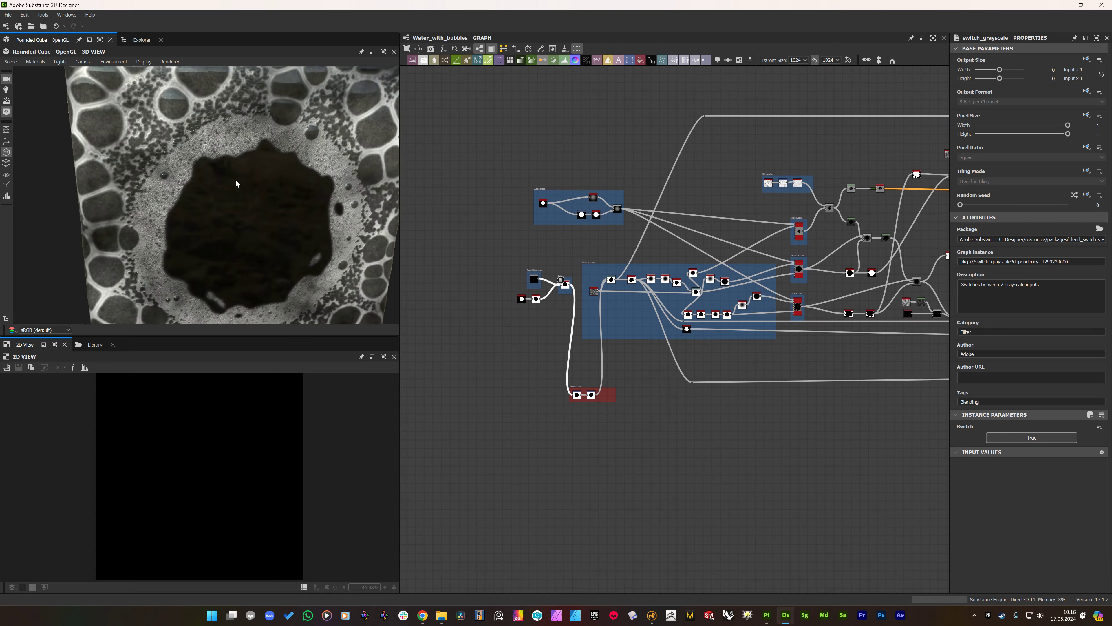
scroll(527, 310, "up", 3)
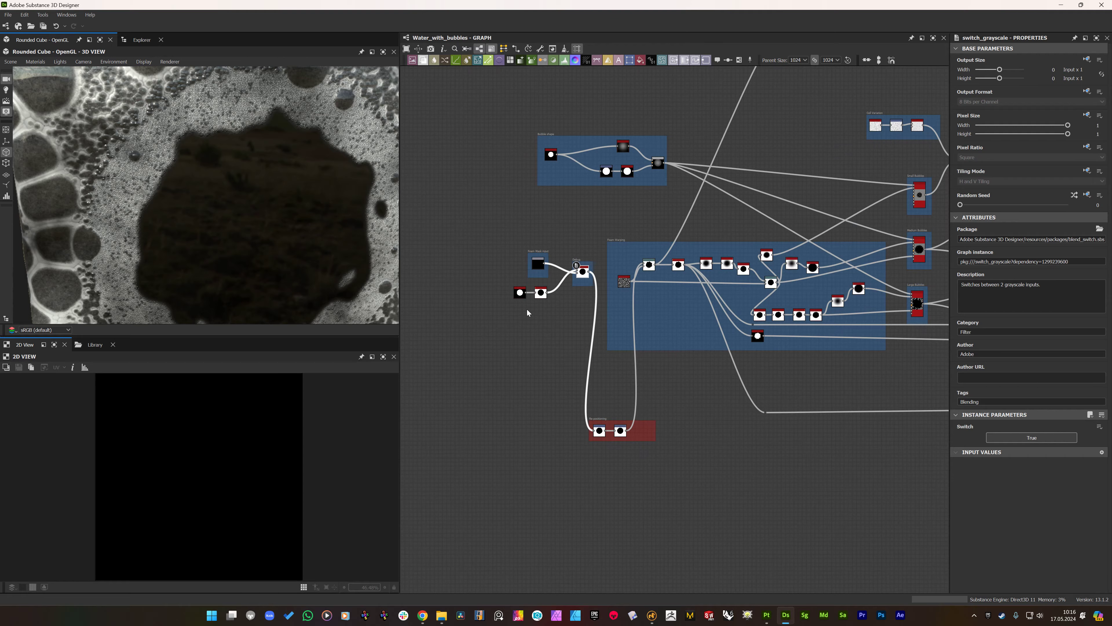
scroll(244, 232, "down", 4)
left_click_drag(244, 234, 235, 216)
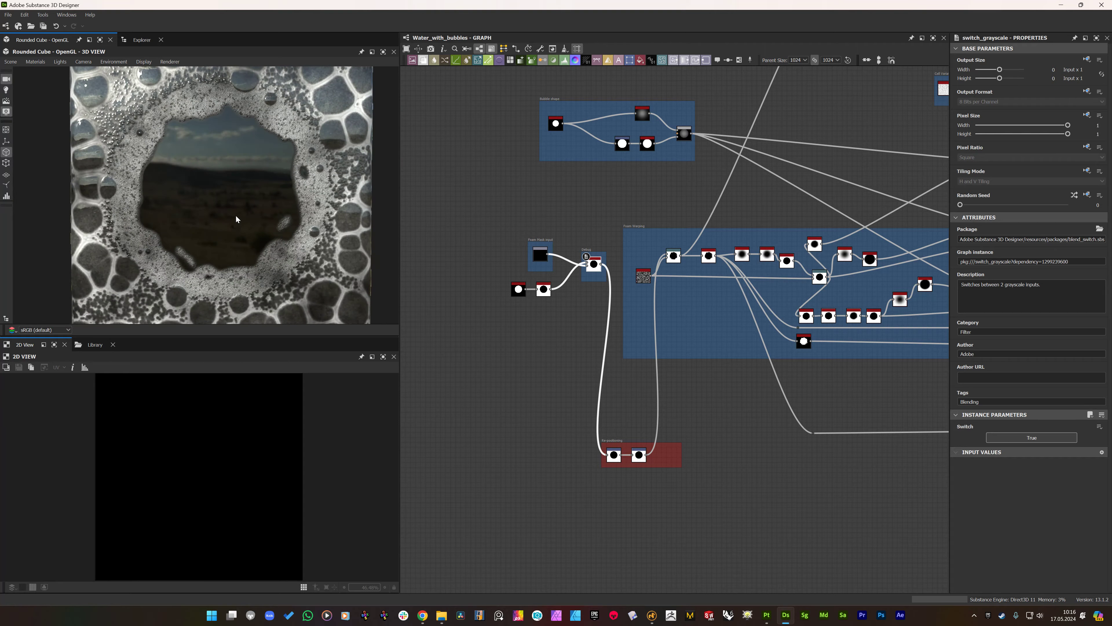
- Add a Bitmap node from a new 1024 x 1024 resource in the empty area below the mask shape nodes
key("space")
type("bitmap")
key("Return")
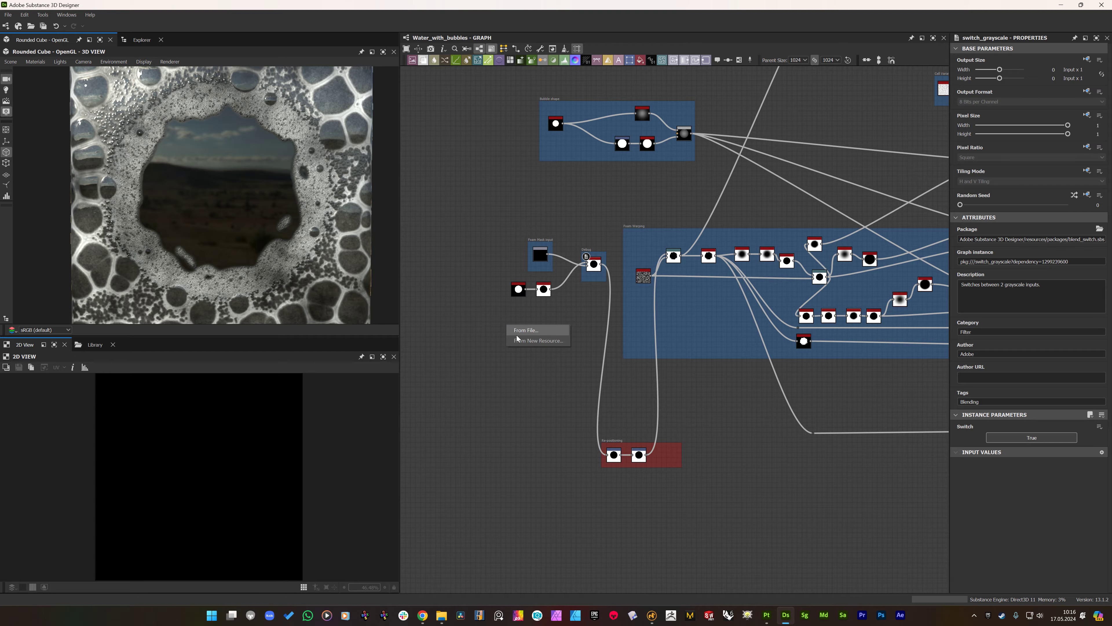
left_click(536, 341)
double_click(527, 285)
type("1024")
double_click(531, 295)
type("1024")
left_click(575, 357)
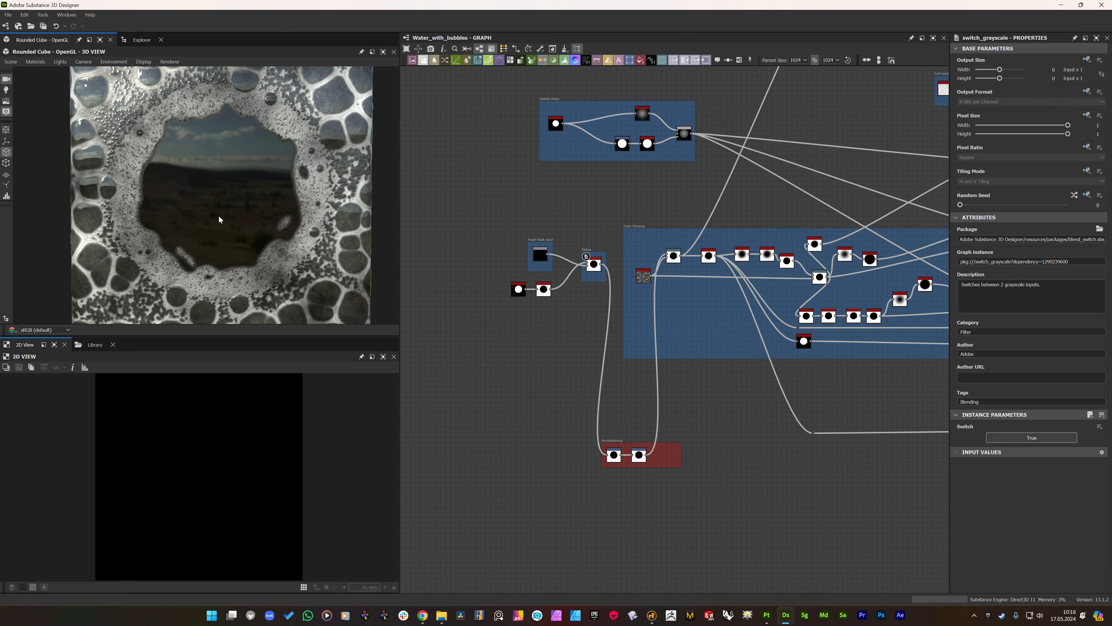
- Set the bitmap's color mode to Grayscale and connect it to the Debug switch in place of the Invert Grayscale node
scroll(505, 327, "up", 2)
scroll(505, 327, "up", 1)
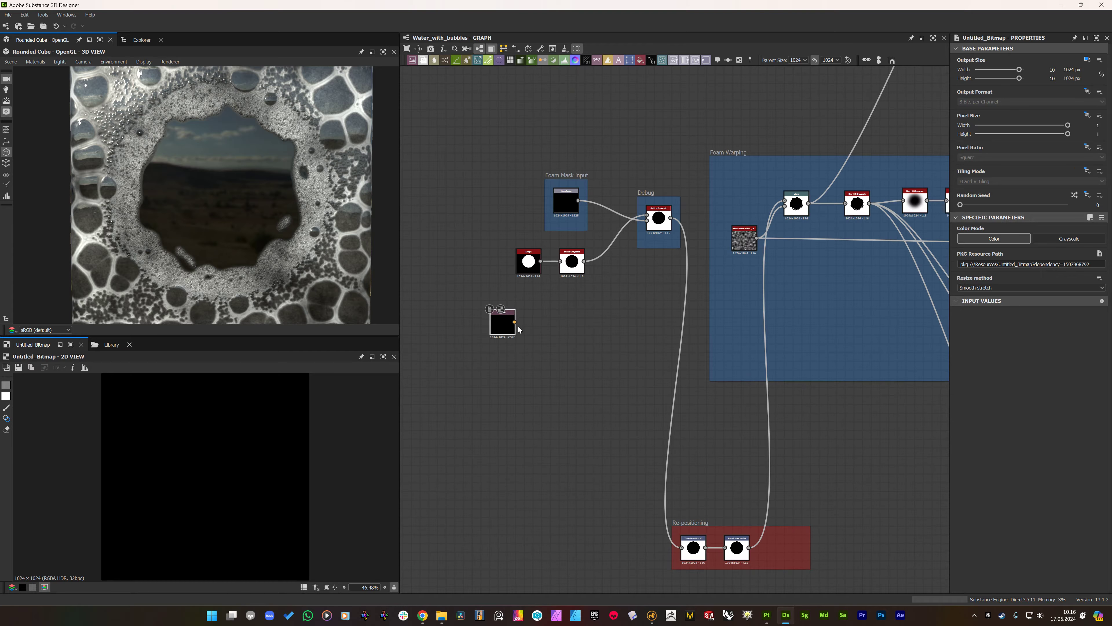
left_click(1076, 241)
left_click(1076, 239)
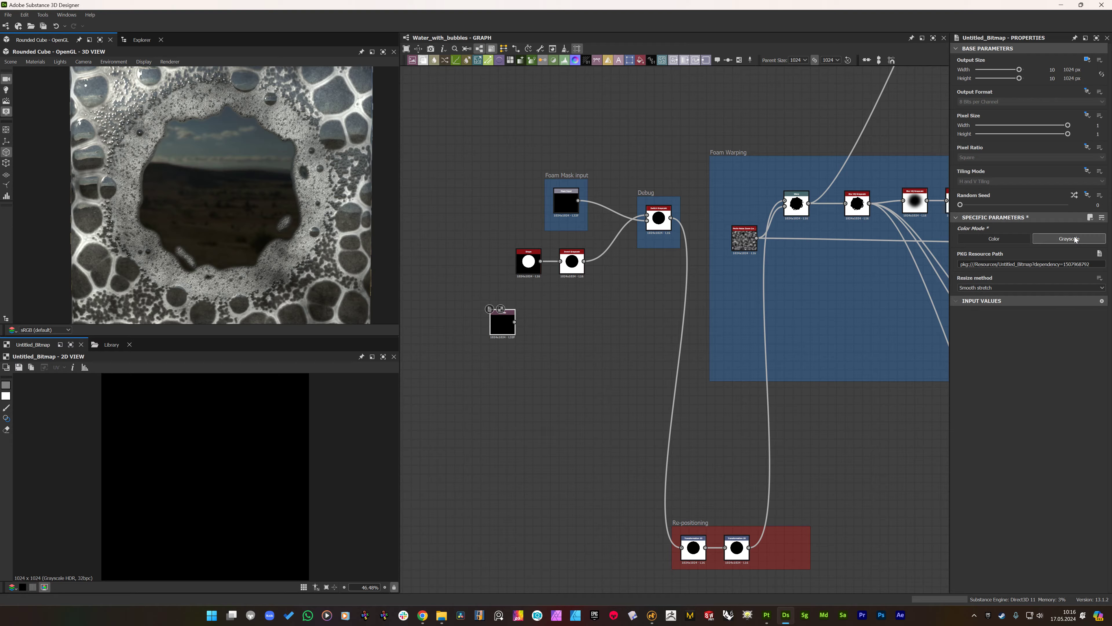
left_click_drag(514, 322, 648, 216)
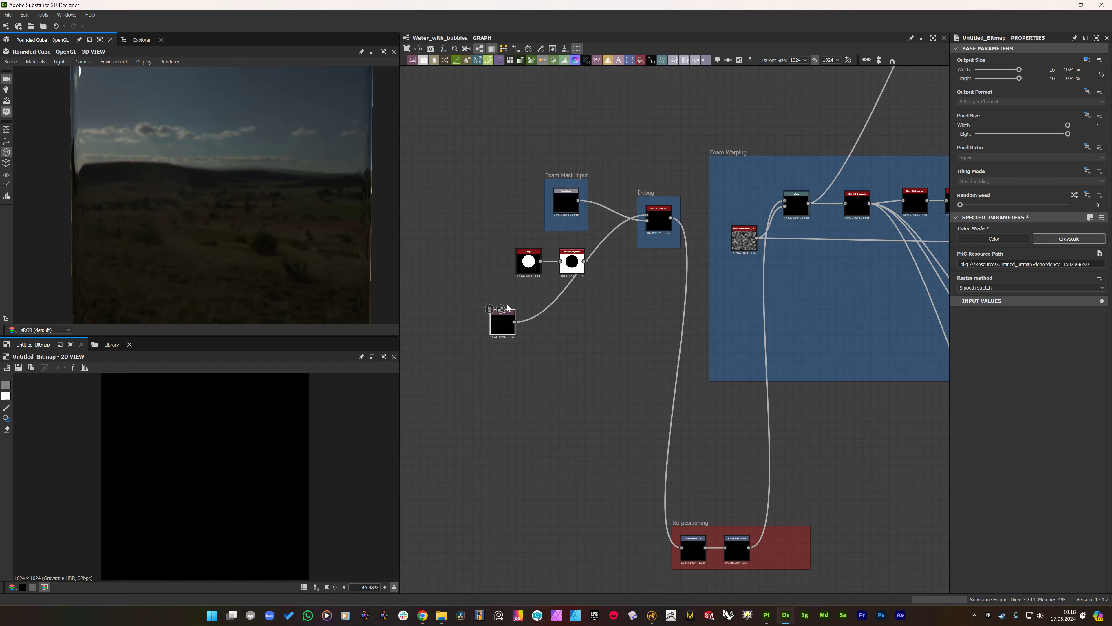
- Paint two broad white bands on the bitmap with the brush and fill the gap between them
scroll(508, 308, "up", 1)
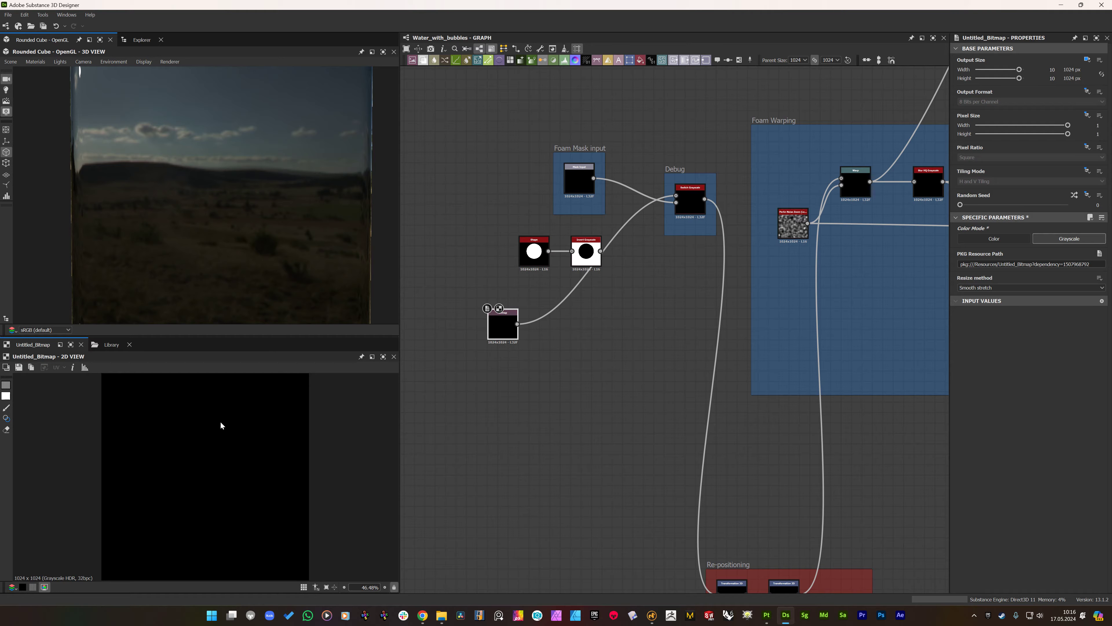
left_click(9, 409)
left_click(6, 407)
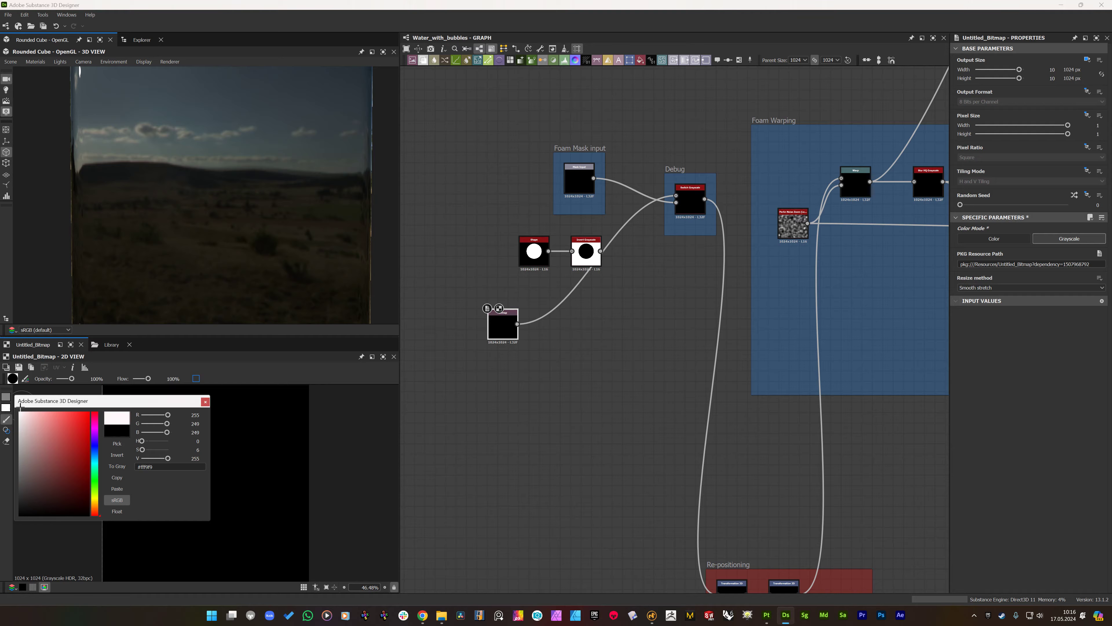
left_click(206, 403)
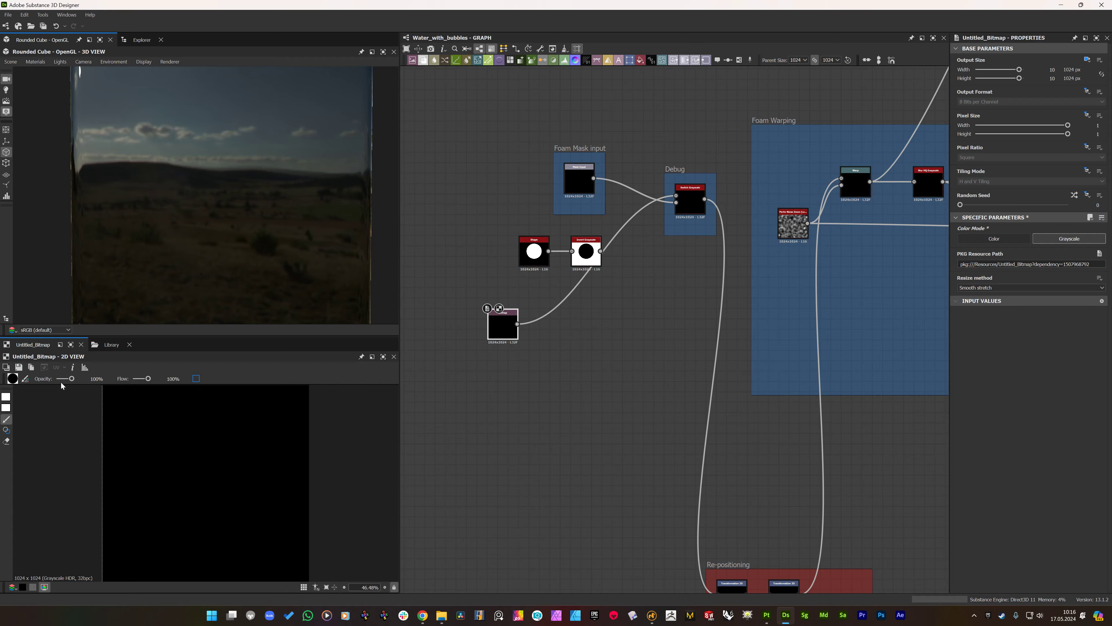
left_click(280, 423)
mouse_move(279, 424)
left_mouse_down()
mouse_move(140, 416)
mouse_move(268, 442)
mouse_move(280, 465)
left_mouse_up()
left_click_drag(278, 536, 160, 549)
scroll(201, 213, "up", 2)
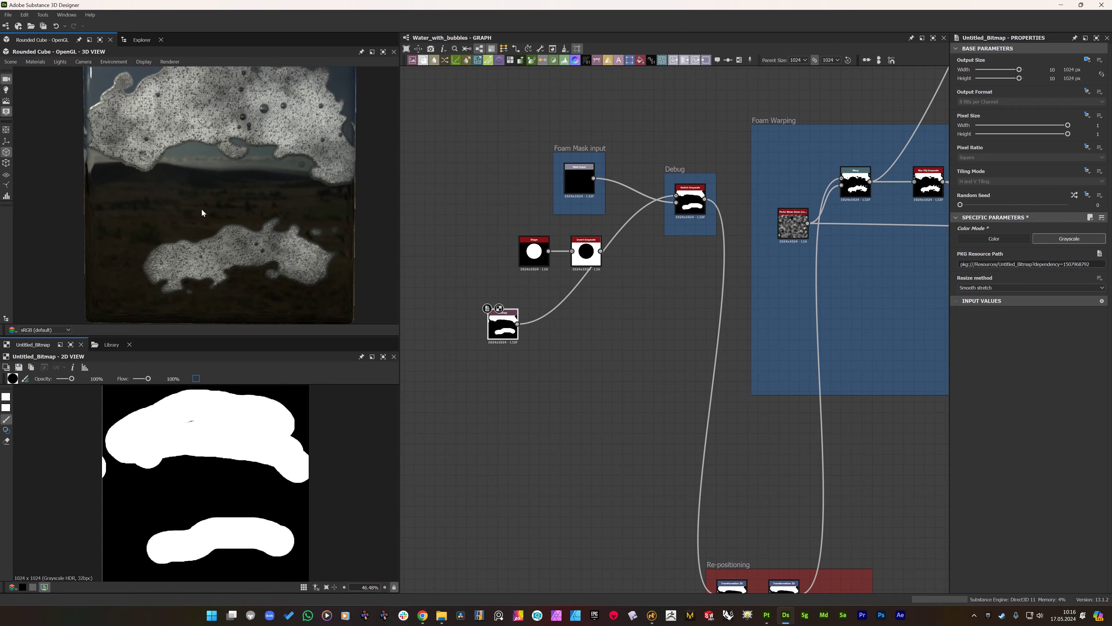
mouse_move(169, 439)
left_mouse_down()
mouse_move(171, 451)
mouse_move(248, 454)
left_mouse_up()
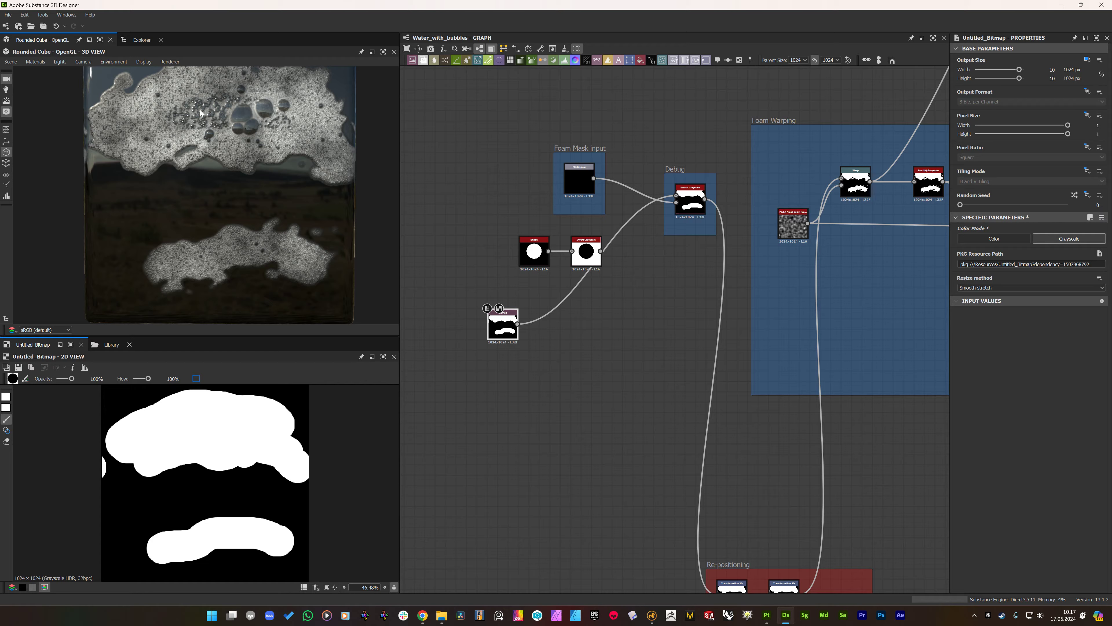
mouse_move(284, 471)
left_mouse_down()
mouse_move(148, 477)
mouse_move(272, 495)
mouse_move(147, 498)
mouse_move(199, 510)
mouse_move(156, 534)
mouse_move(142, 517)
left_mouse_up()
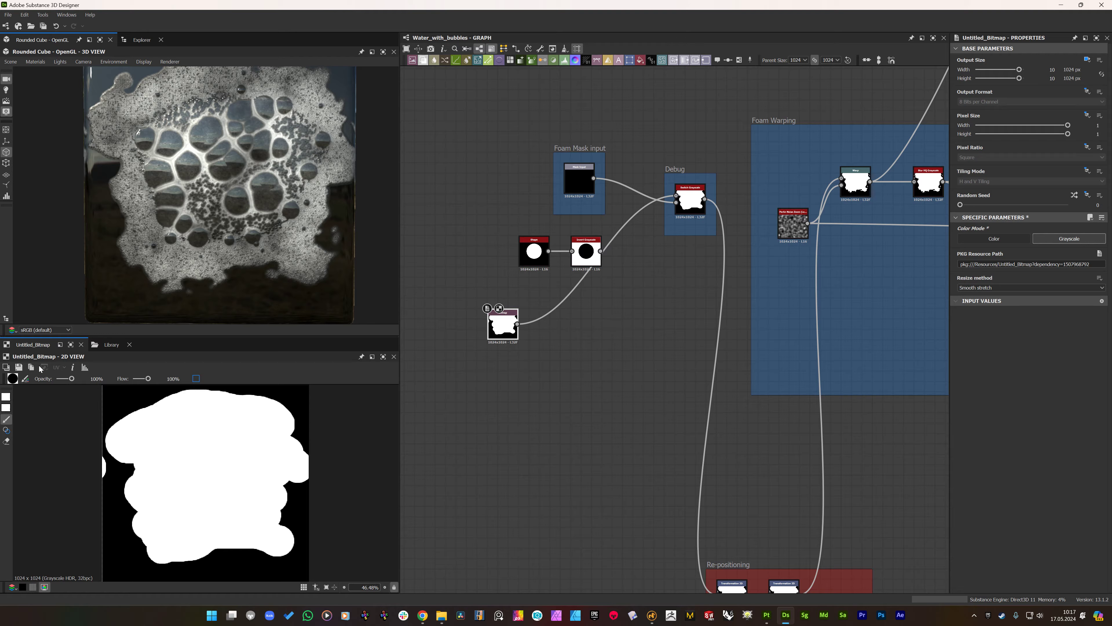
- Set the brush color to black and paint an irregular hole in the middle of the bitmap's white area
left_click(8, 403)
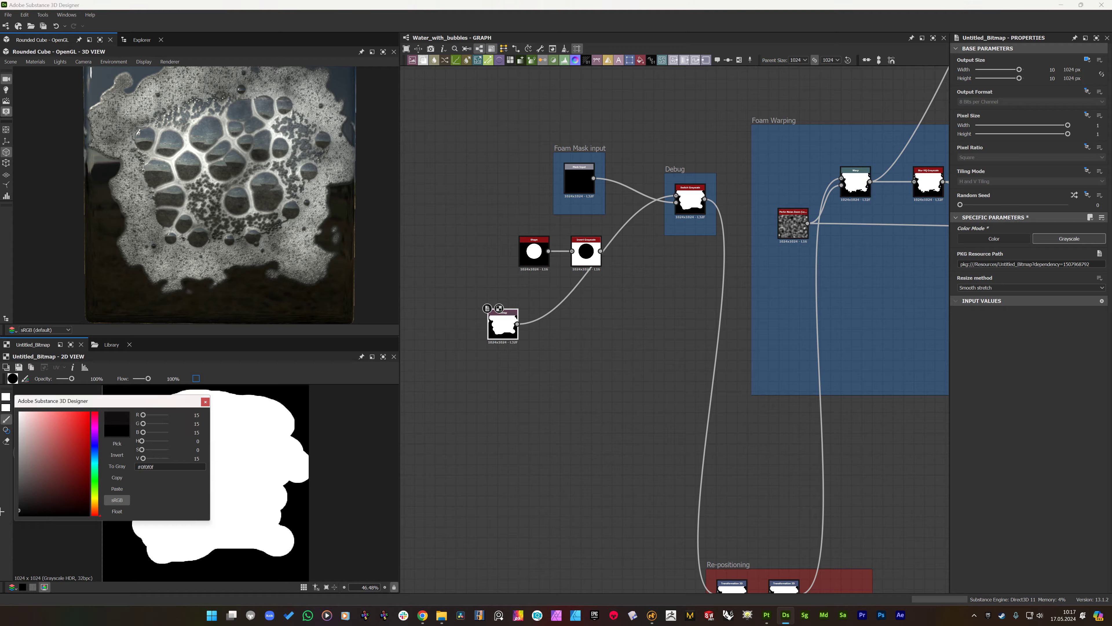
left_click(206, 402)
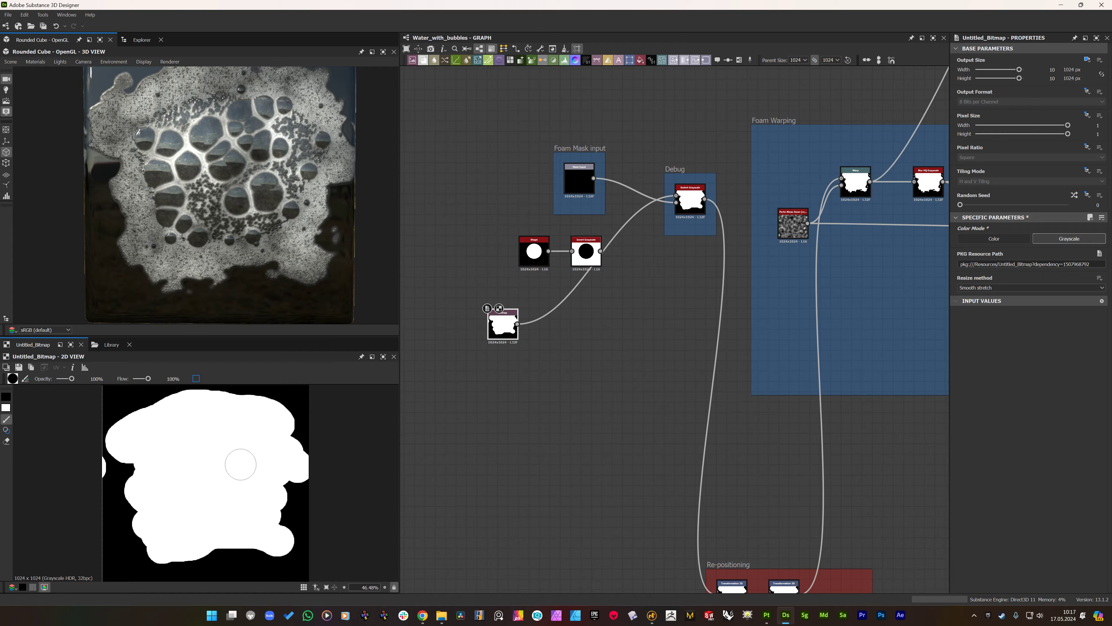
left_click_drag(183, 489, 231, 465)
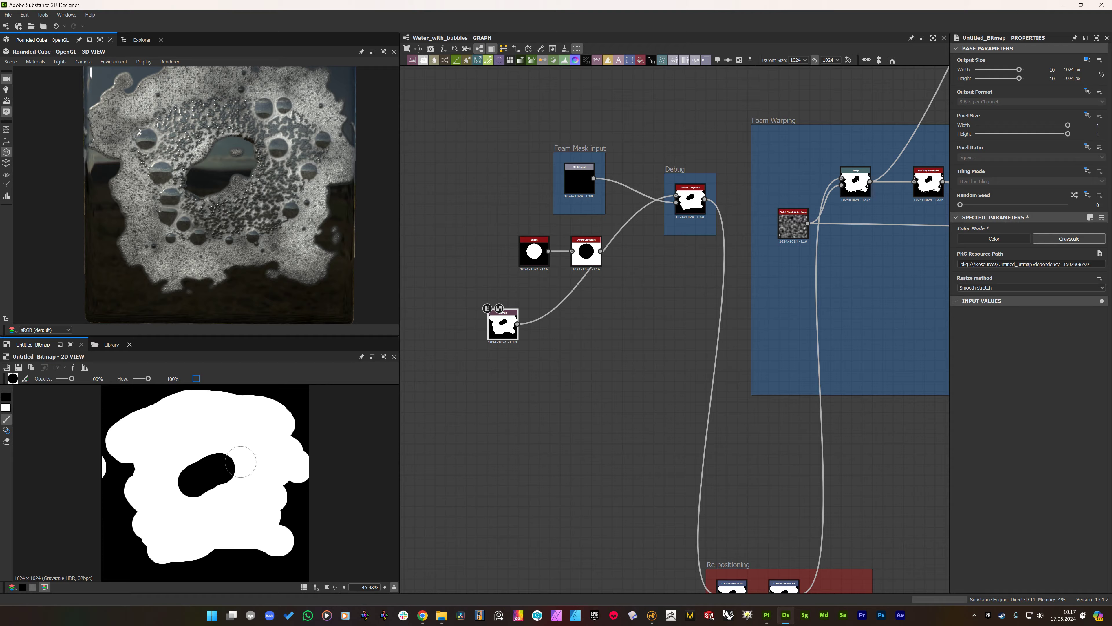
left_click_drag(218, 454, 199, 453)
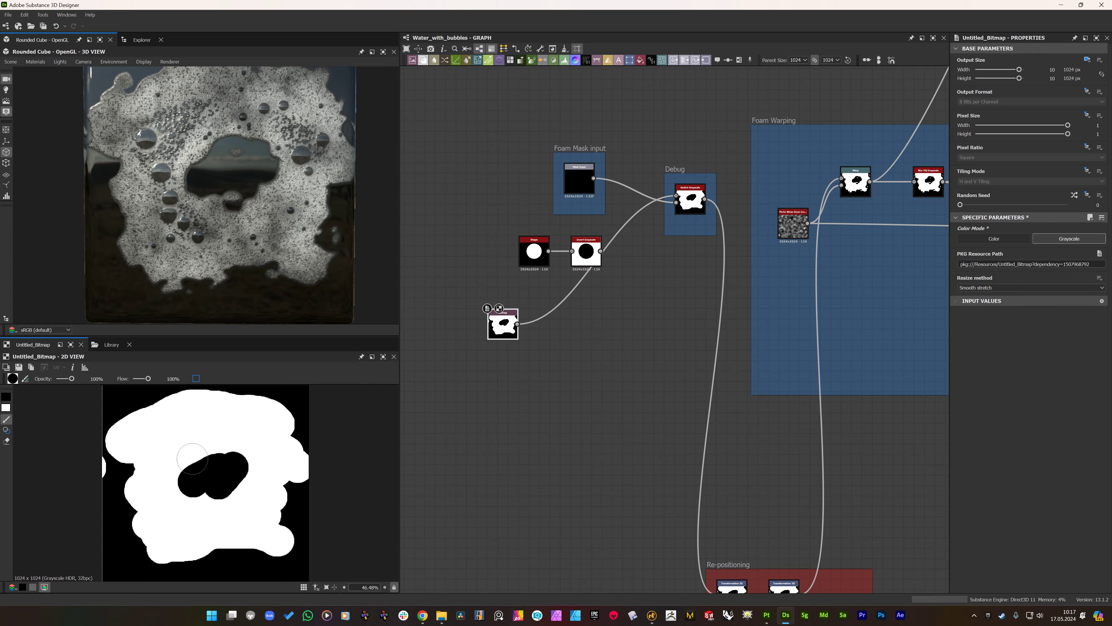
left_click_drag(184, 453, 163, 490)
mouse_move(219, 514)
left_mouse_down()
mouse_move(193, 503)
mouse_move(243, 501)
left_mouse_up()
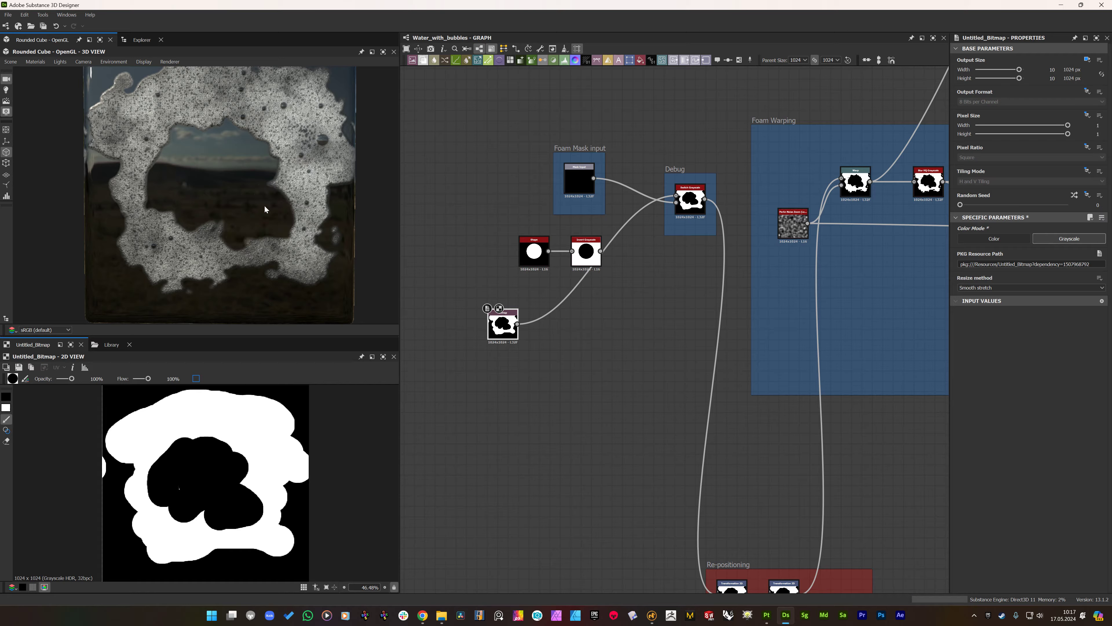
- Switch the brush color to white and paint over the upper part of the black hole
left_click(6, 399)
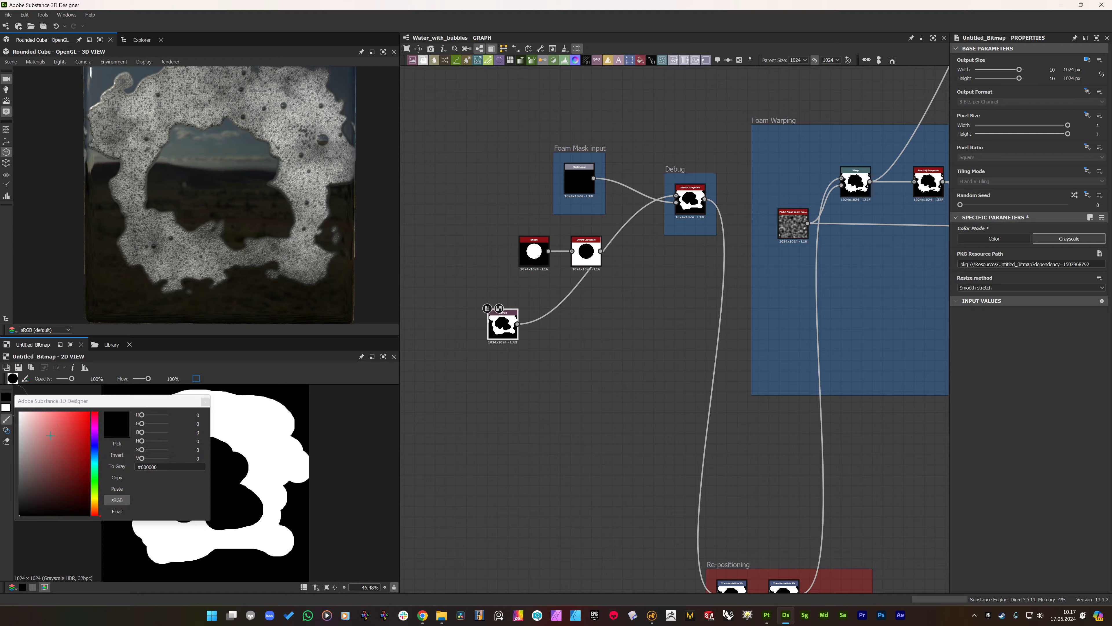
left_click(206, 402)
mouse_move(242, 439)
left_mouse_down()
mouse_move(184, 468)
mouse_move(214, 450)
mouse_move(248, 472)
mouse_move(203, 486)
mouse_move(126, 466)
left_mouse_up()
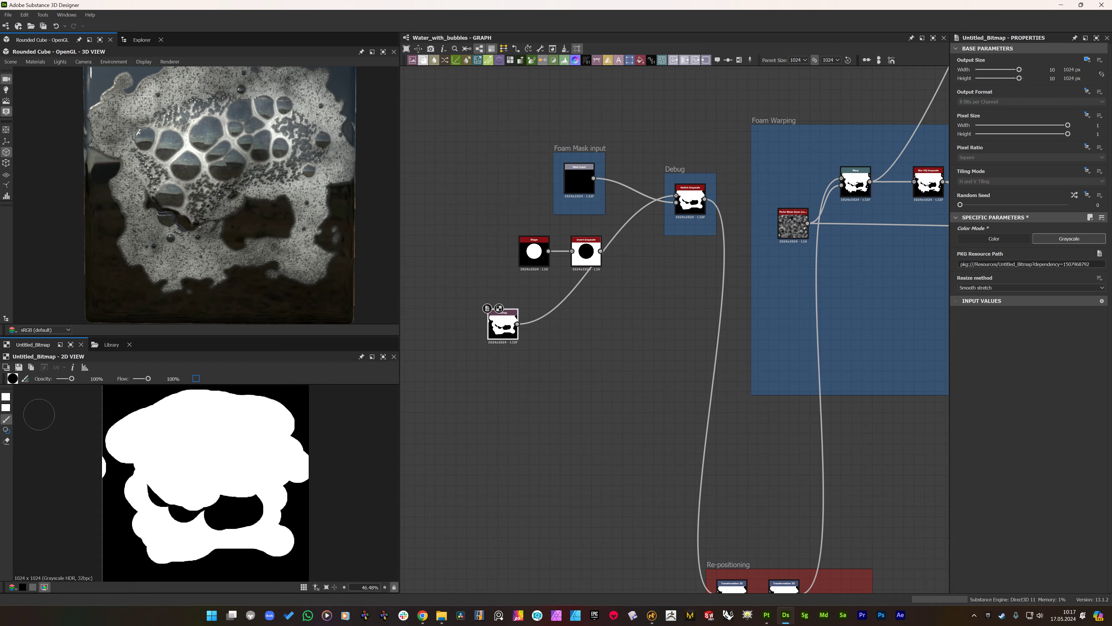
- Set the brush color to mid-gray (#787878) and paint several patches over the edges and lower middle of the white area
left_click(6, 397)
left_click_drag(49, 427, 2, 466)
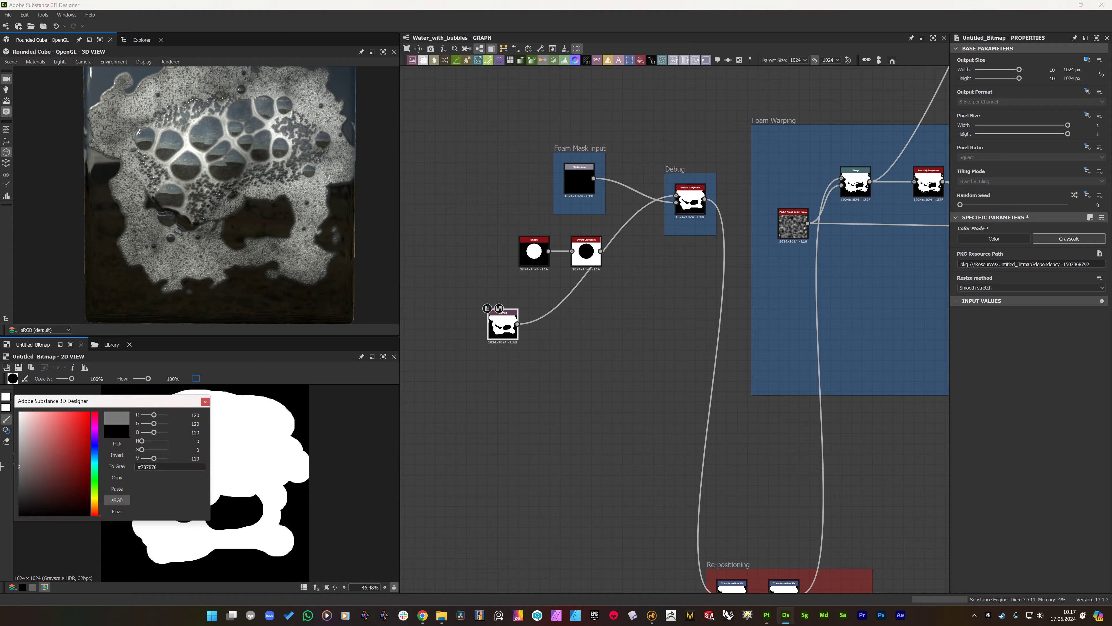
left_click(206, 401)
mouse_move(193, 398)
left_mouse_down()
mouse_move(149, 414)
mouse_move(145, 451)
left_mouse_up()
mouse_move(242, 473)
left_mouse_down()
mouse_move(217, 522)
mouse_move(139, 522)
left_mouse_up()
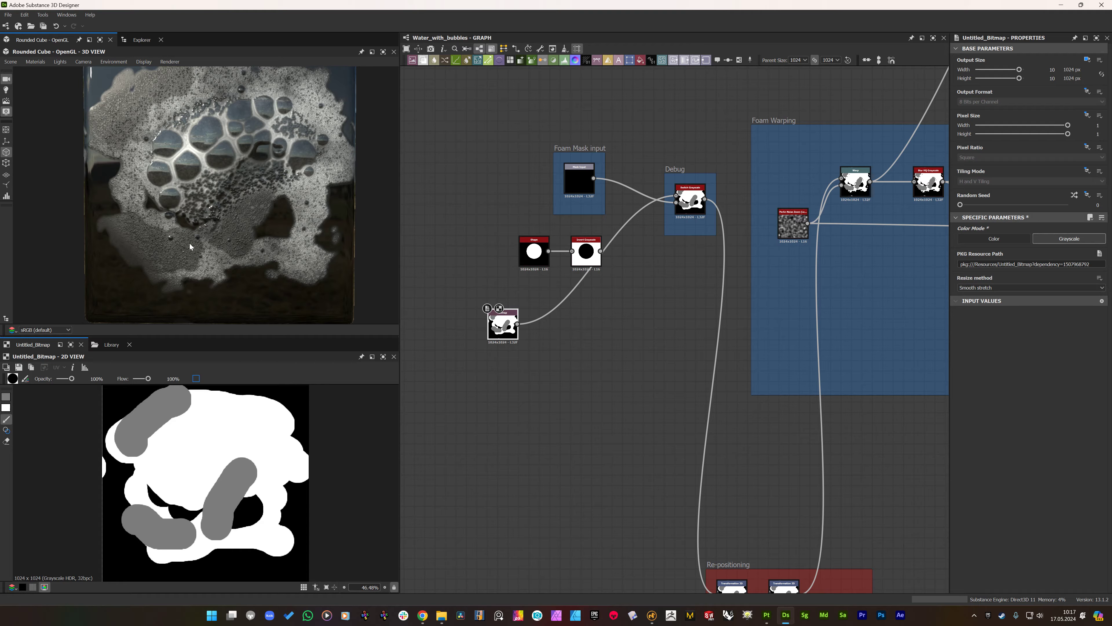
left_click_drag(283, 420, 288, 486)
left_click_drag(256, 528, 210, 551)
scroll(207, 162, "down", 2)
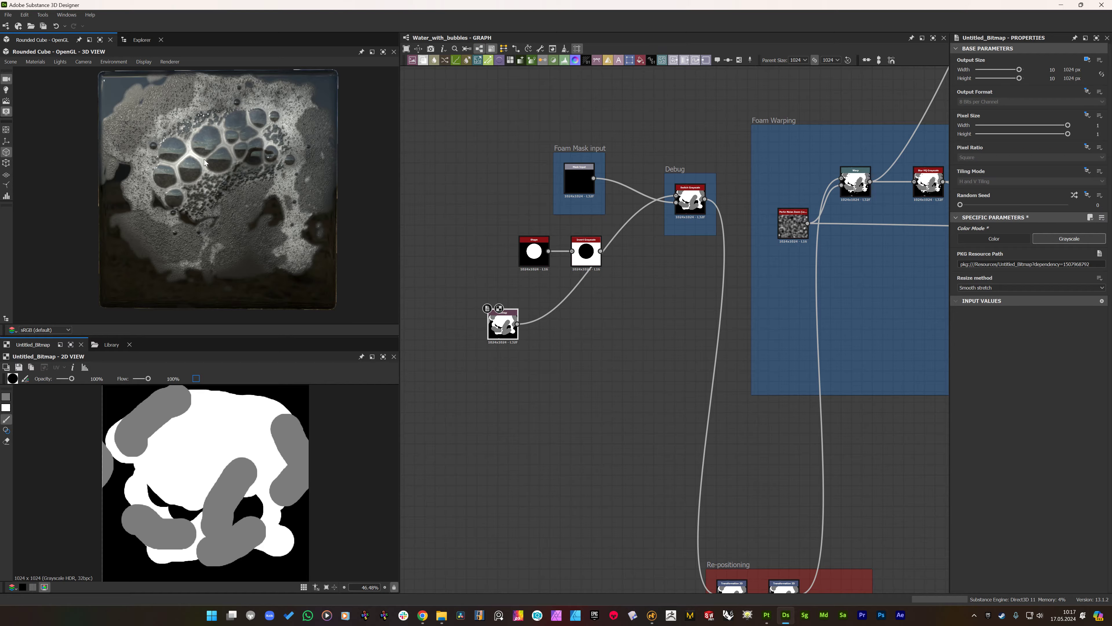
left_click(244, 405)
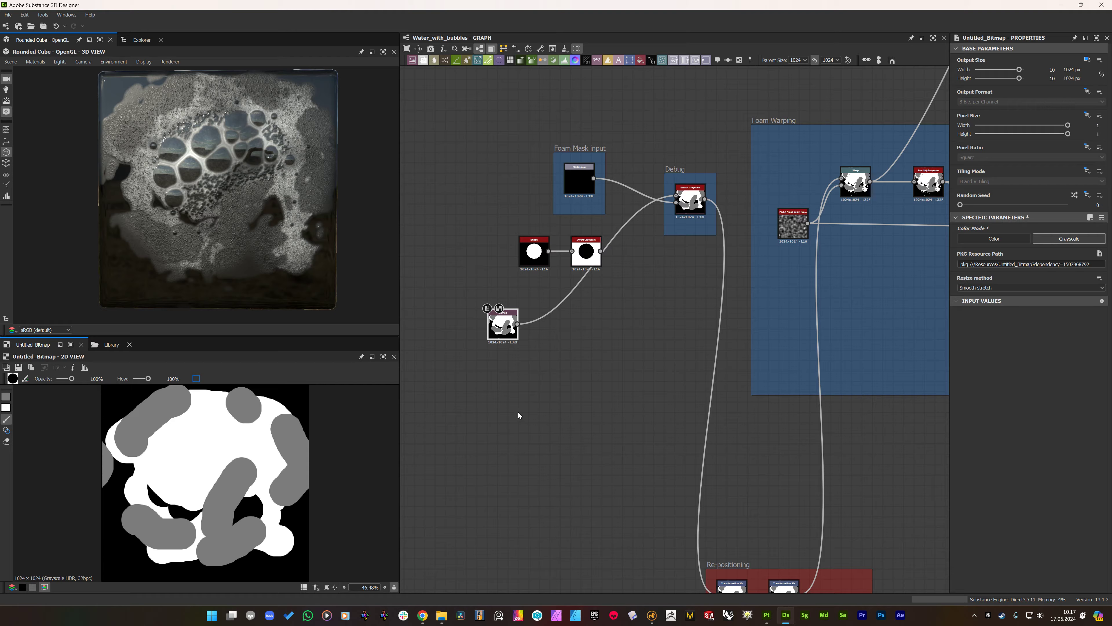
- Open the graph's own input parameters, try different Foaminess defaults and leave the value at 0.51
left_click(906, 369)
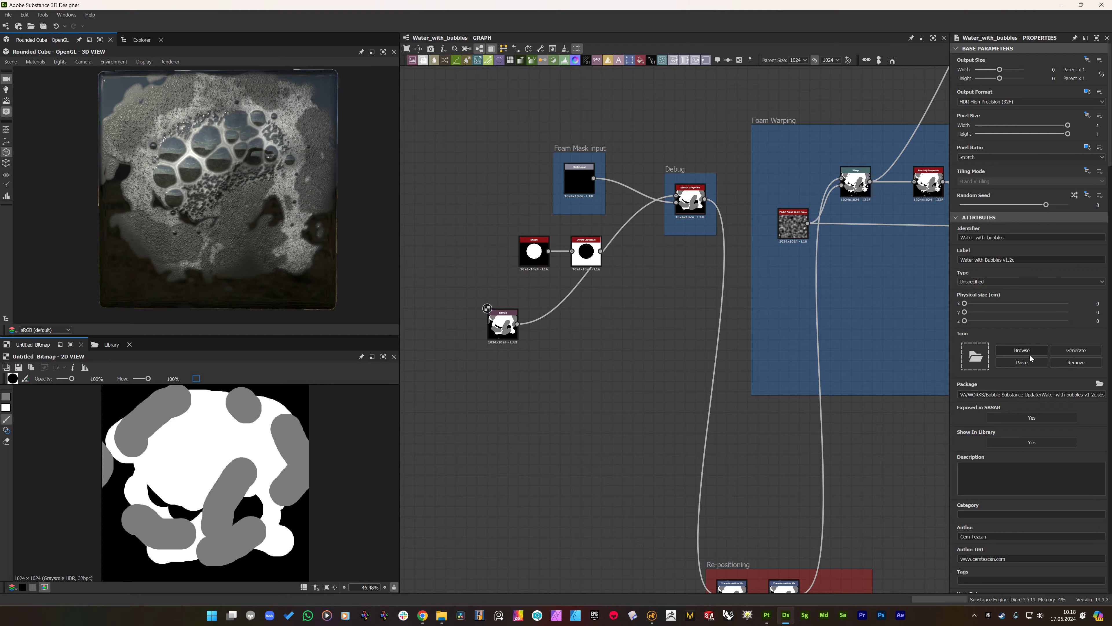
scroll(1007, 439, "down", 6)
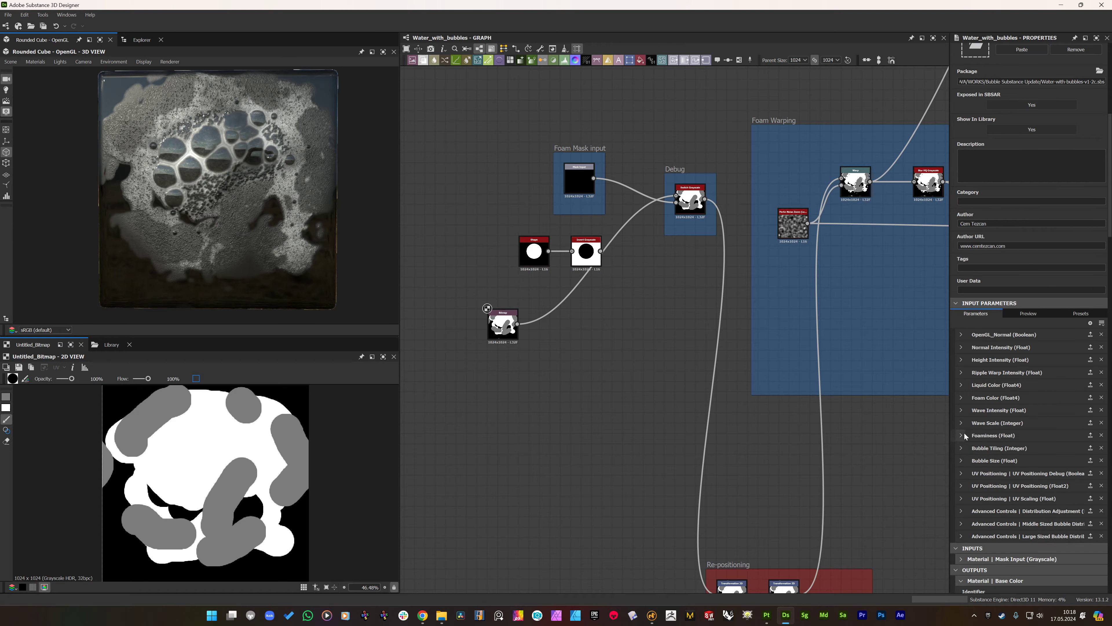
scroll(981, 376, "down", 1)
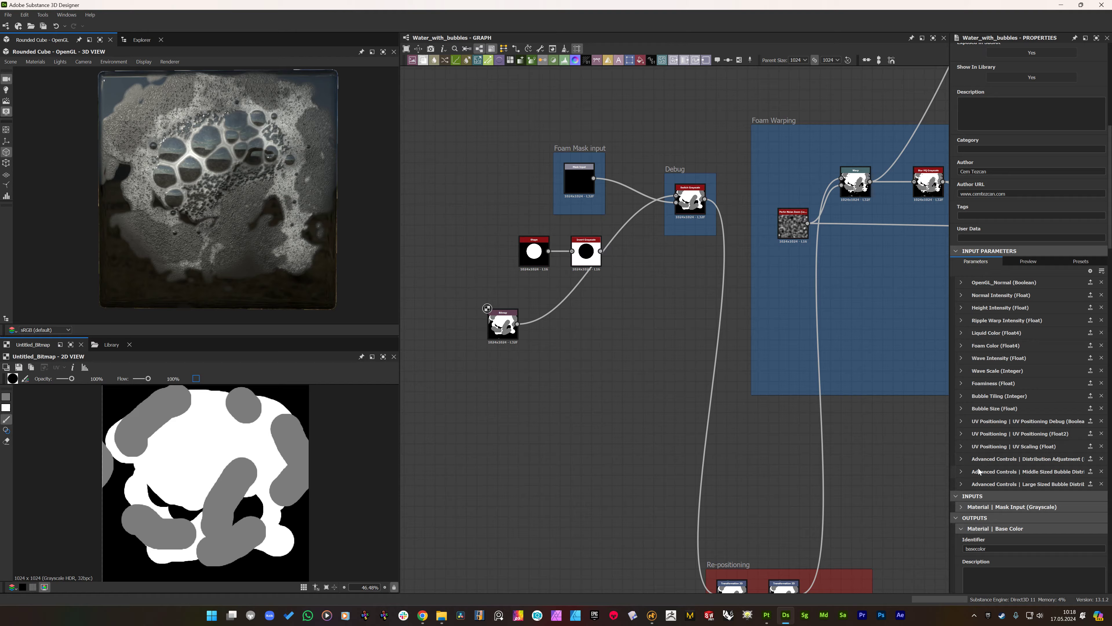
left_click(962, 383)
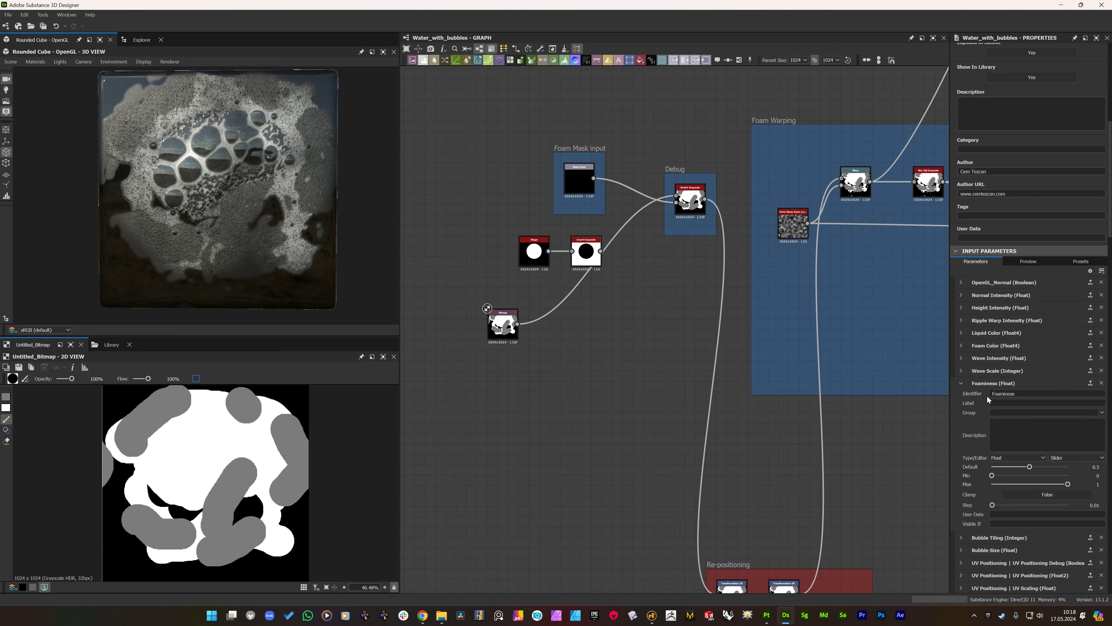
left_click_drag(1029, 467, 1045, 467)
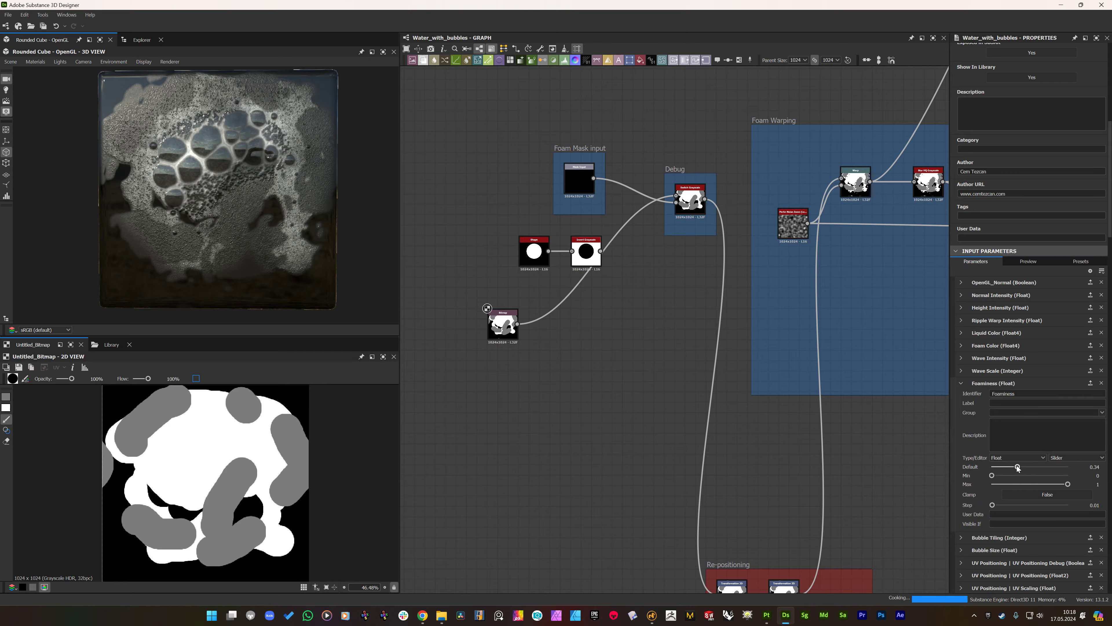
mouse_move(1051, 467)
left_mouse_down()
mouse_move(1064, 467)
mouse_move(1031, 471)
left_mouse_up()
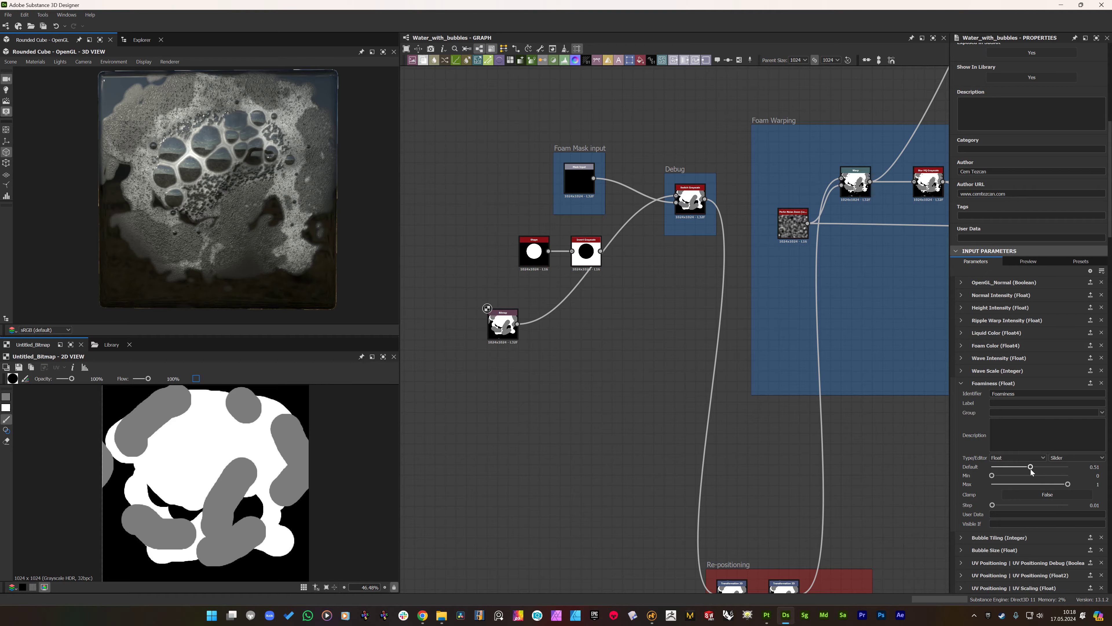
left_click(961, 384)
- Try smaller and larger defaults for the Bubble Size parameter and leave the value at 10.8
left_click(961, 408)
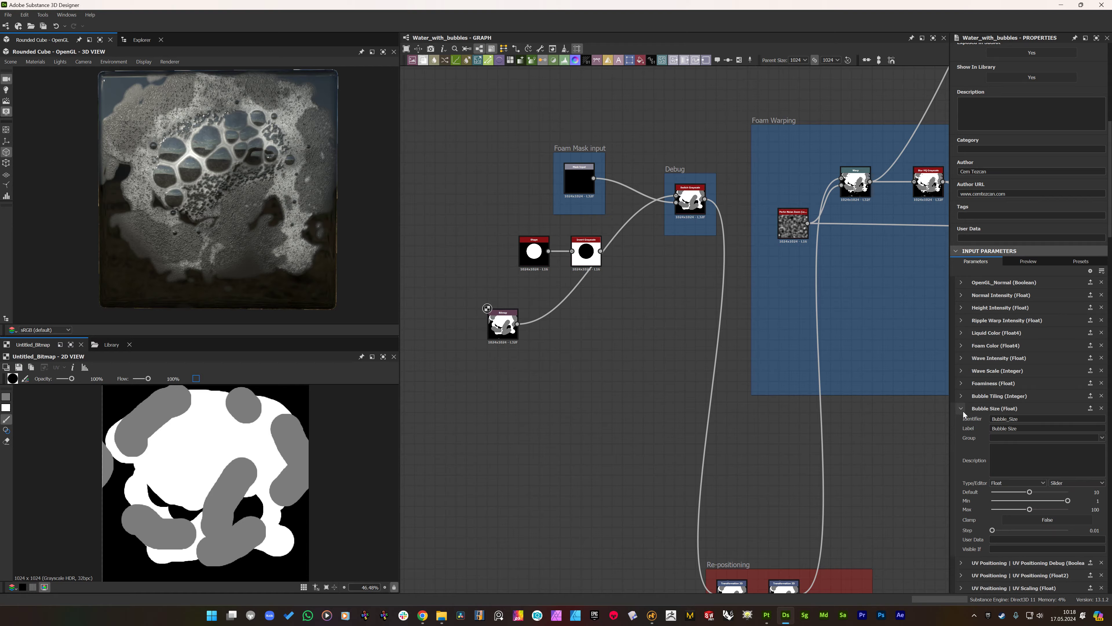
mouse_move(1032, 494)
left_mouse_down()
mouse_move(999, 492)
mouse_move(1068, 467)
mouse_move(1030, 473)
mouse_move(1066, 471)
mouse_move(1045, 477)
left_mouse_up()
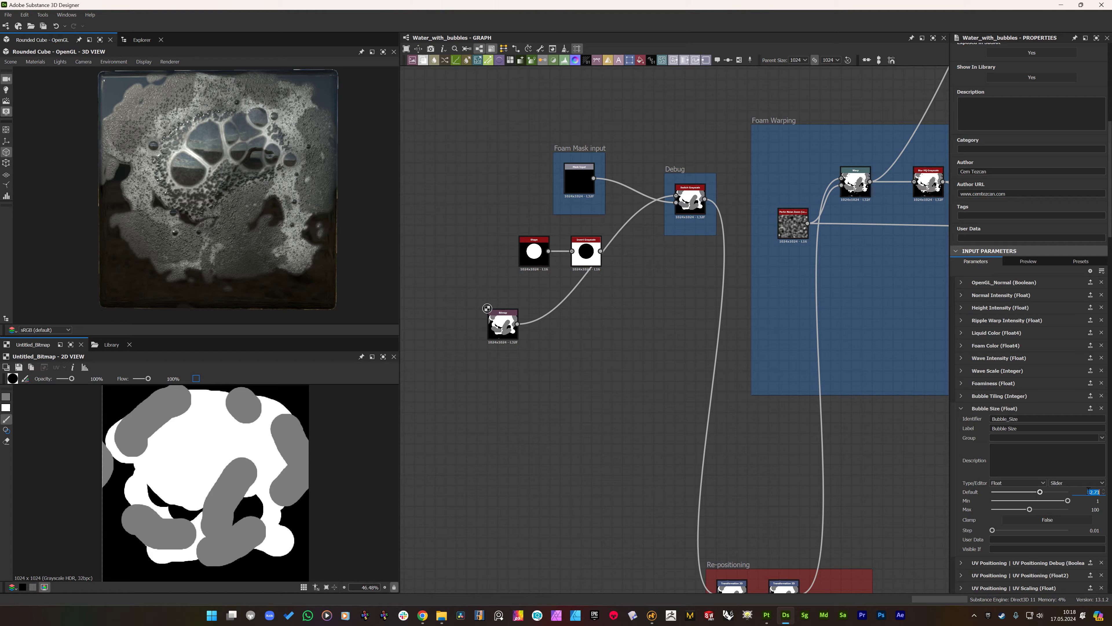
key("Return")
left_click_drag(1029, 491, 993, 484)
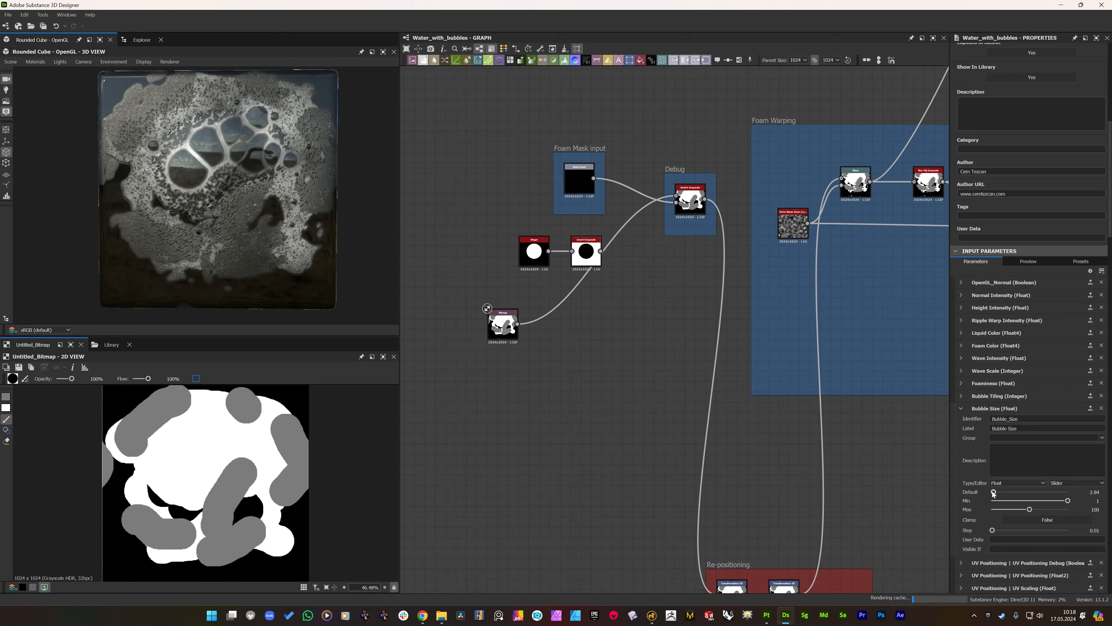
left_click_drag(995, 492, 1002, 491)
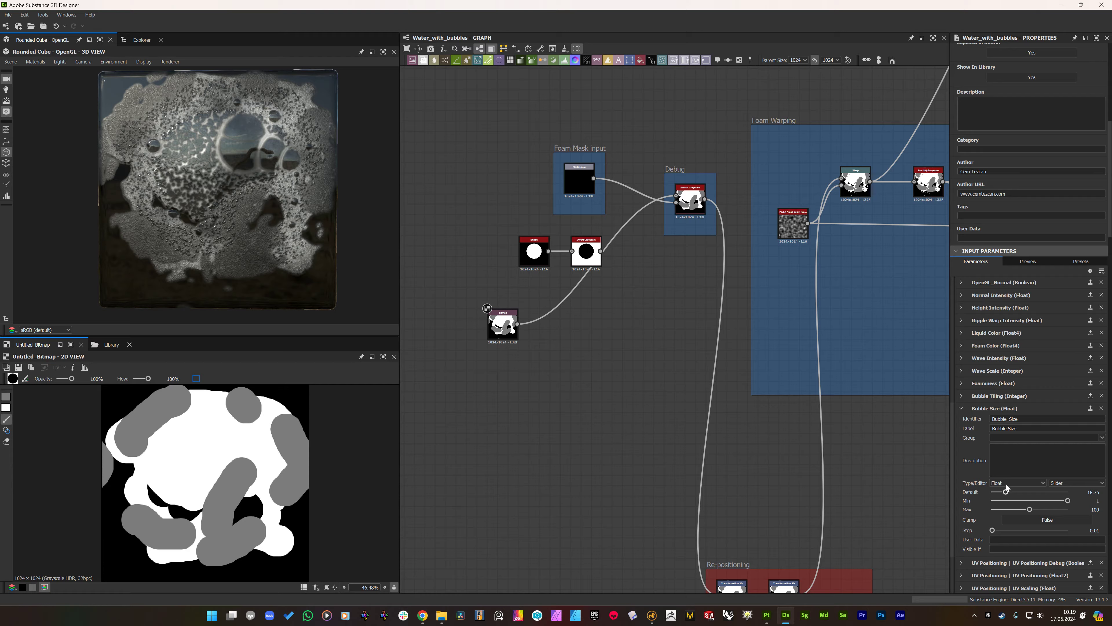
left_click_drag(1008, 486, 999, 491)
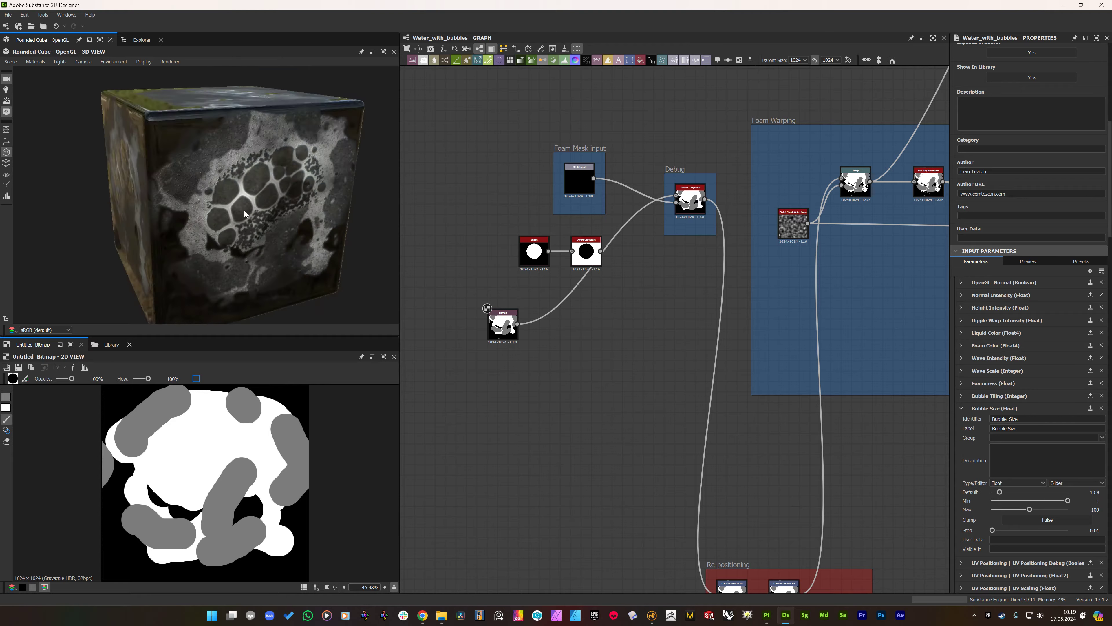
- Set the default of the graph's Wave Intensity parameter to 0.33
scroll(1007, 481, "down", 3)
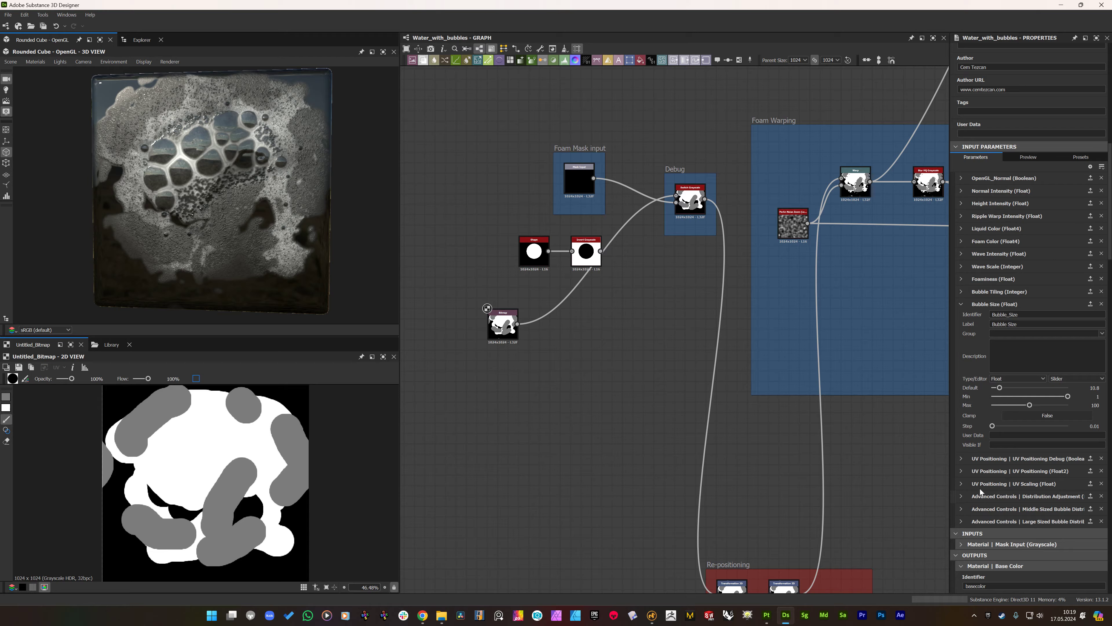
left_click(958, 254)
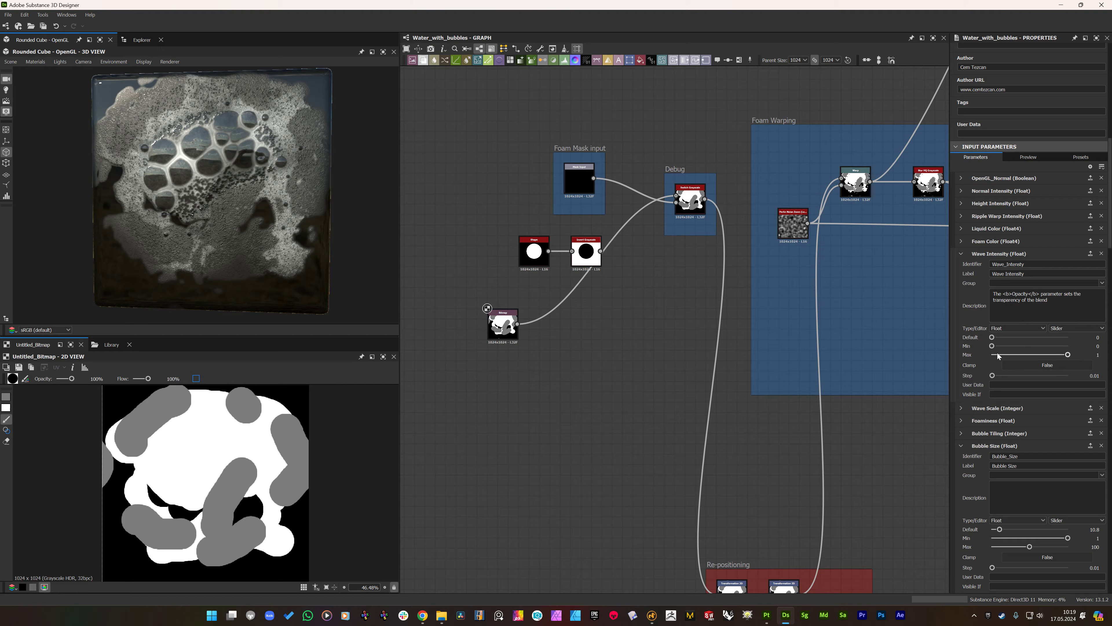
left_click_drag(991, 337, 1001, 329)
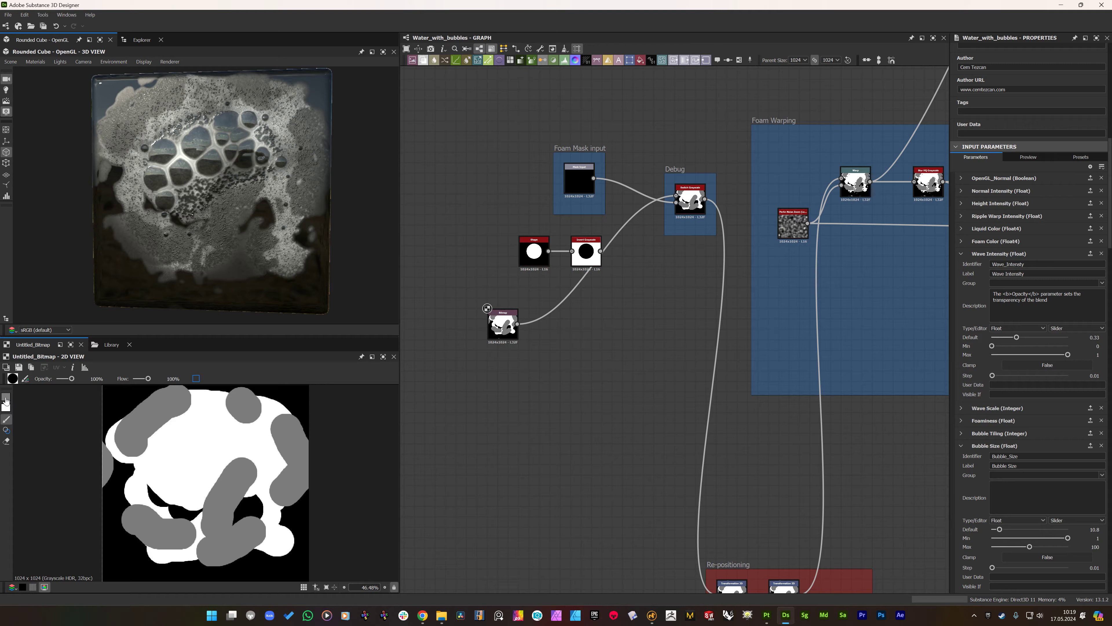
- Switch the brush color to black and paint a large hole through the middle of the bitmap's white area
left_click(5, 398)
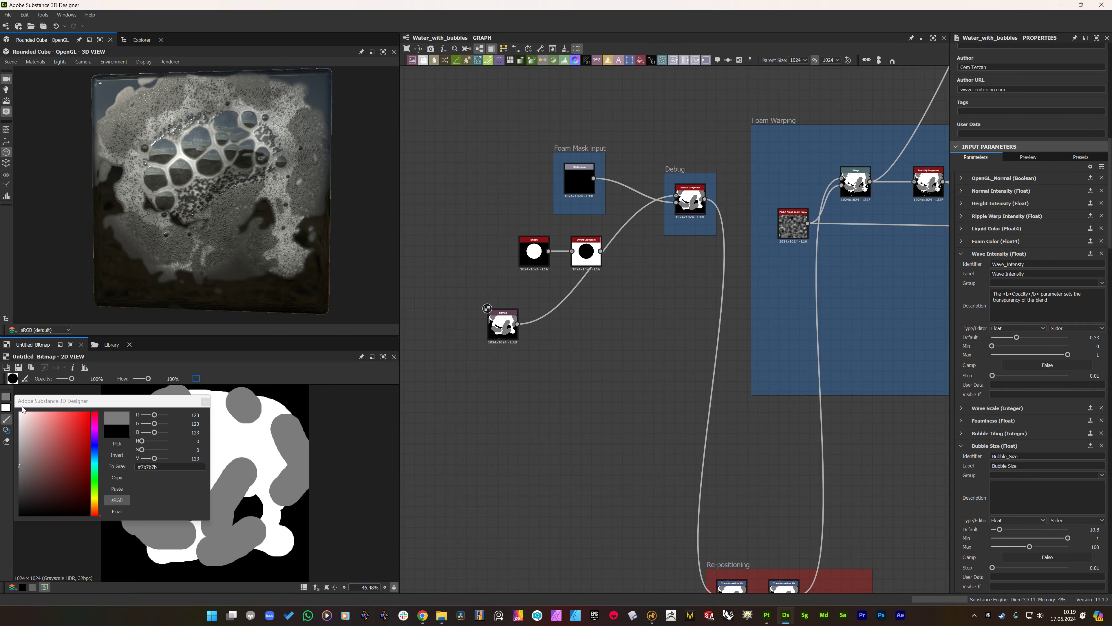
left_click(205, 401)
mouse_move(256, 451)
left_mouse_down()
mouse_move(206, 444)
mouse_move(229, 460)
mouse_move(206, 487)
left_mouse_up()
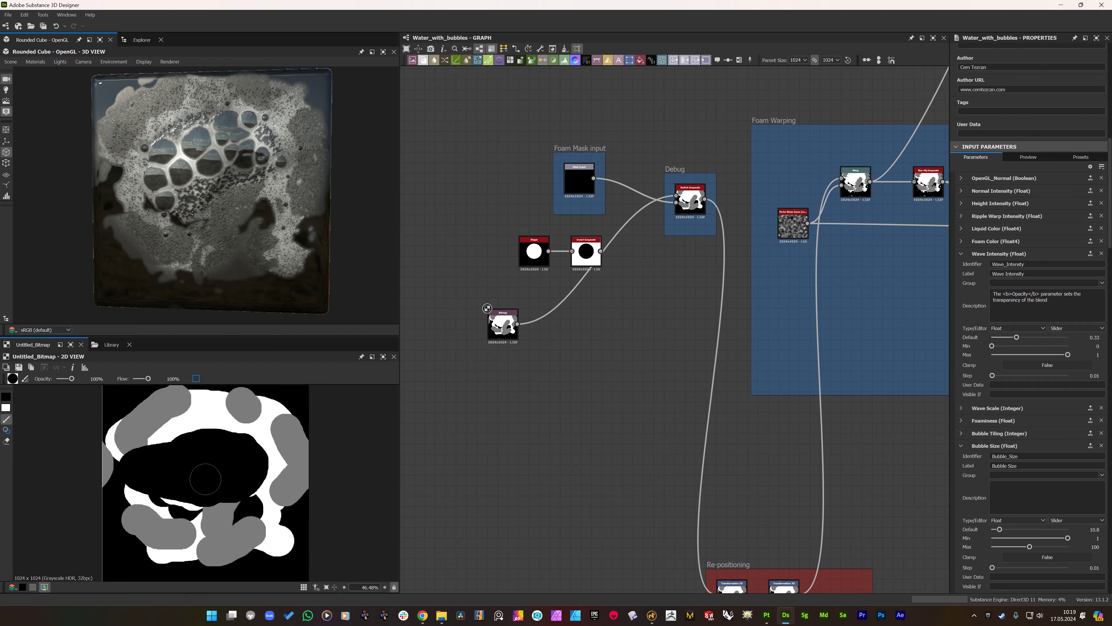
- Raise the Wave Intensity default to 0.65 and inspect the open water on the cube up close
left_click_drag(199, 199, 236, 202)
left_click(962, 253)
left_click(962, 254)
left_click_drag(1017, 338, 1041, 346)
mouse_move(239, 227)
left_mouse_down()
mouse_move(233, 252)
mouse_move(265, 306)
mouse_move(244, 220)
left_mouse_up()
scroll(262, 207, "up", 3)
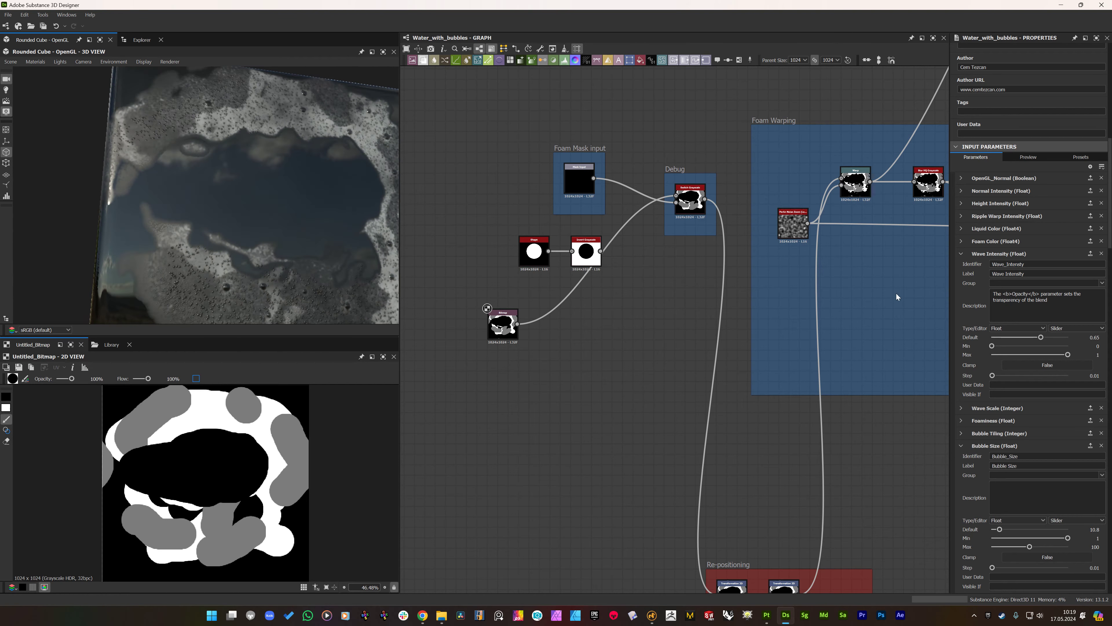
- Set the Wave Scale default to 10 and inspect the waves on the cube from another angle
left_click(960, 253)
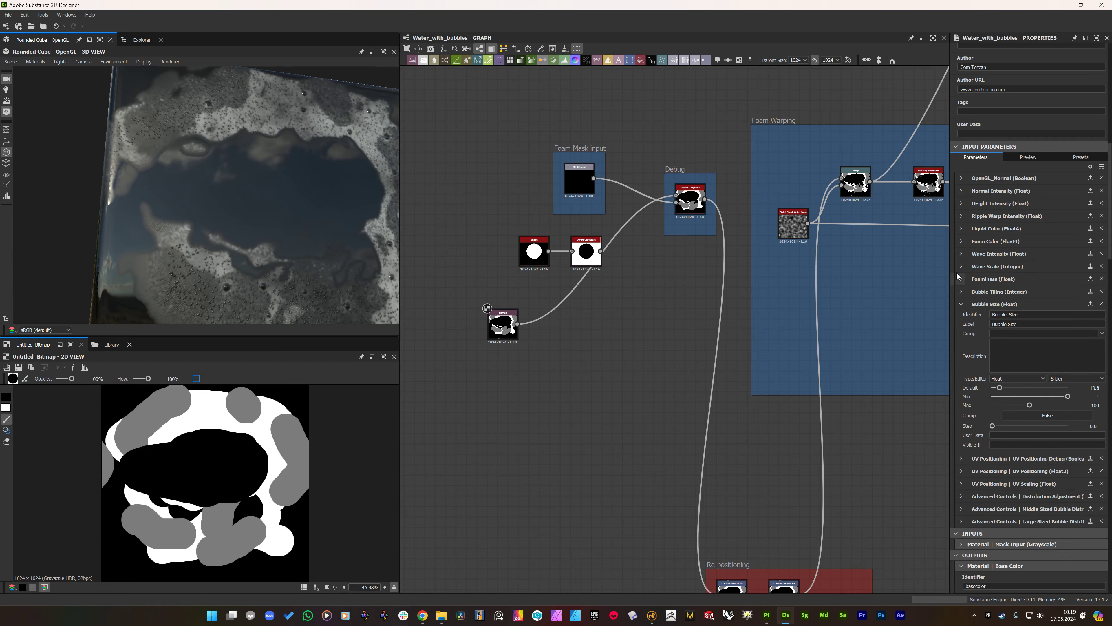
left_click(961, 266)
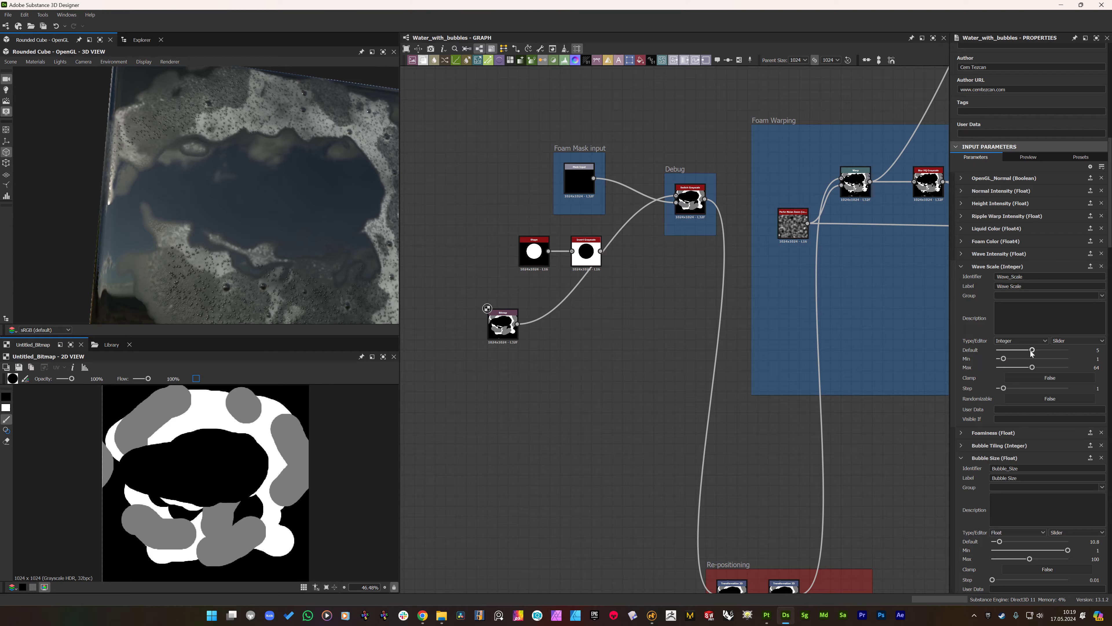
left_click_drag(1032, 350, 1068, 350)
left_click_drag(231, 232, 194, 215)
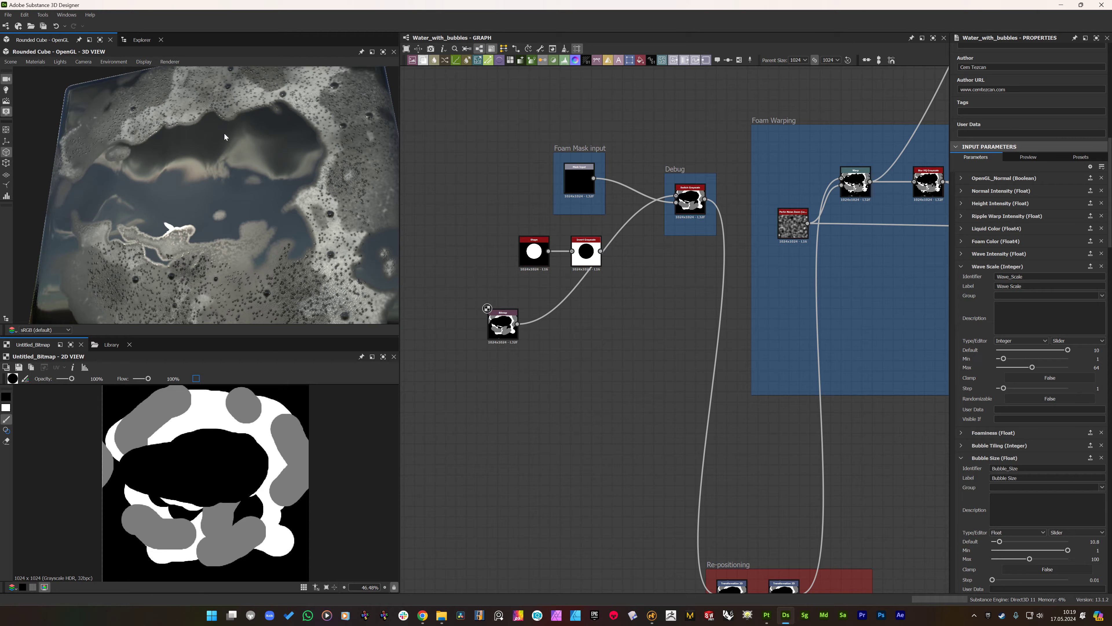
- Set the Wave Intensity default to 0, then collapse the Wave Intensity and Wave Scale settings
left_click(961, 254)
left_click_drag(1041, 338, 963, 339)
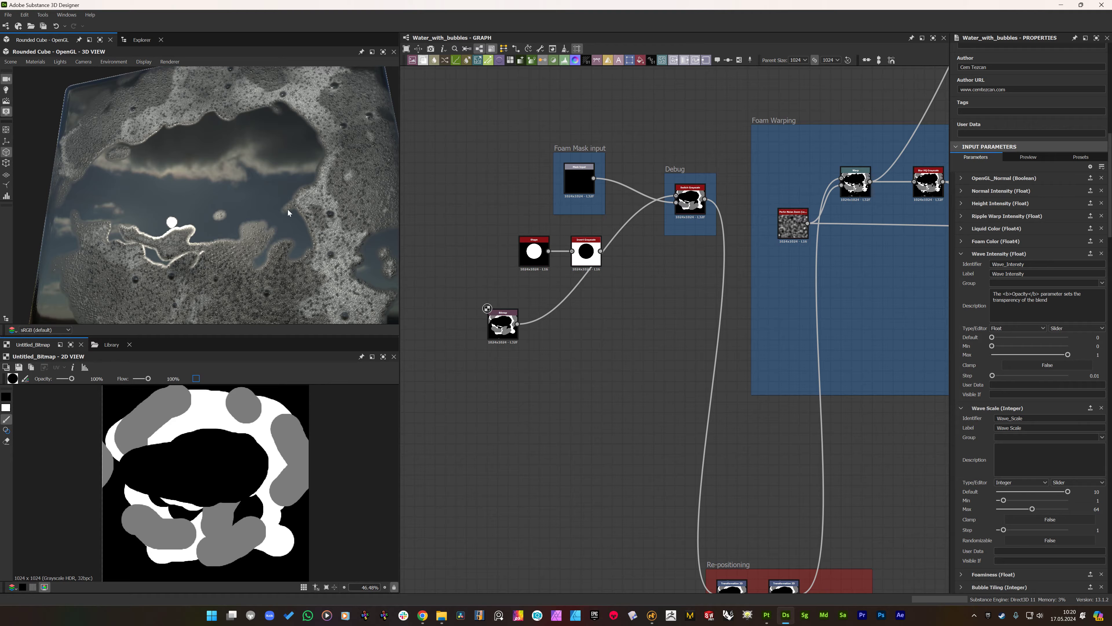
left_click_drag(127, 180, 207, 202)
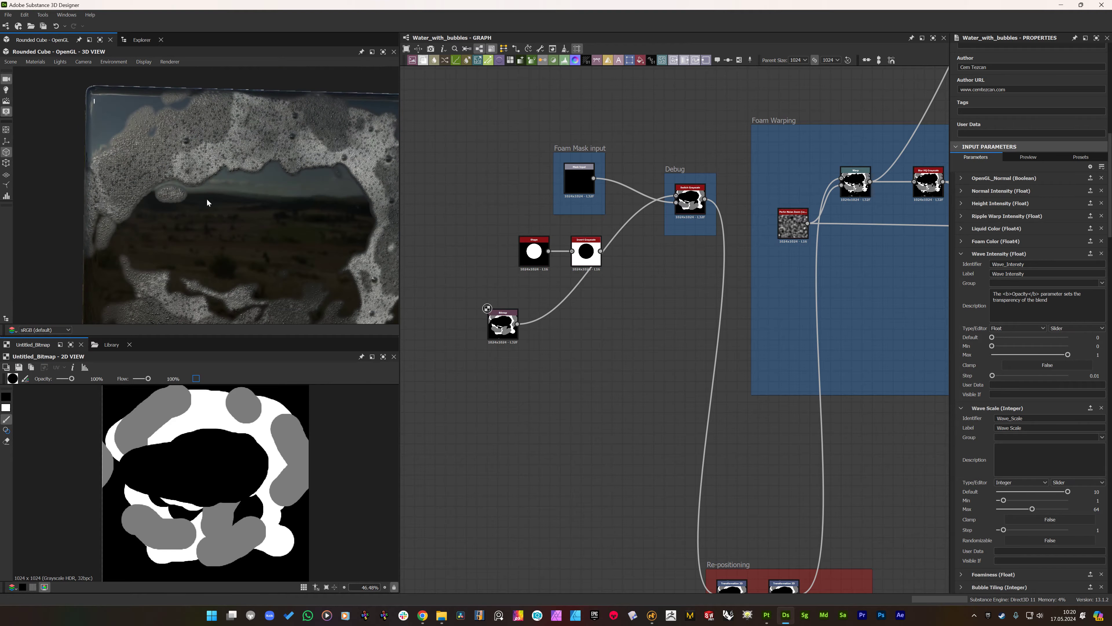
left_click(962, 254)
left_click(961, 266)
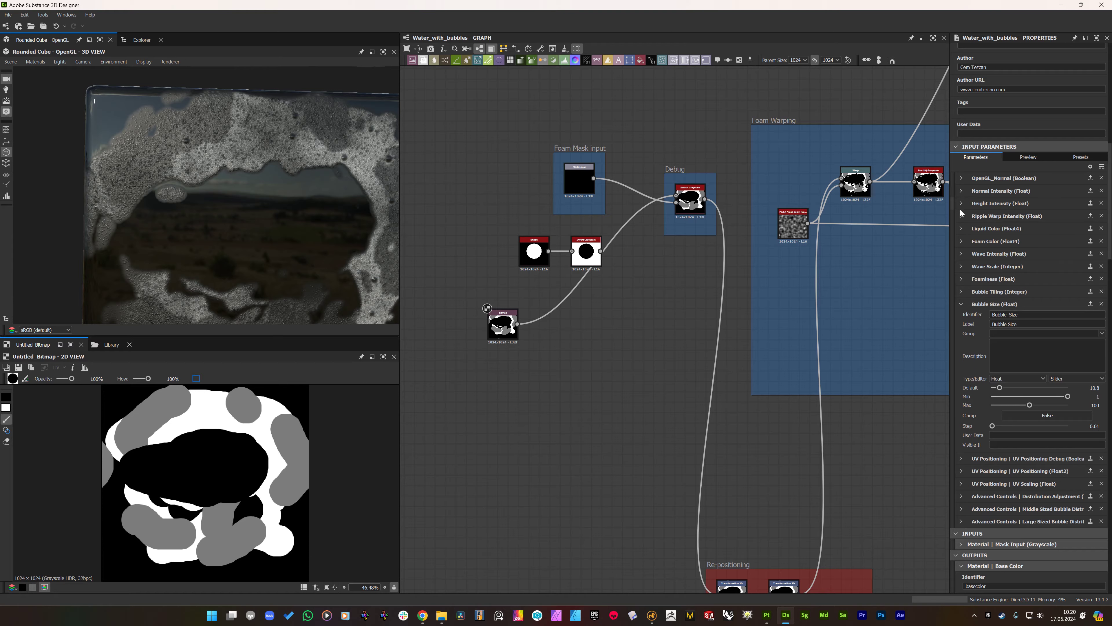
- Set the Ripple Warp Intensity default to 0 and compare the foam outline on the cube with the painted bitmap
left_click(962, 216)
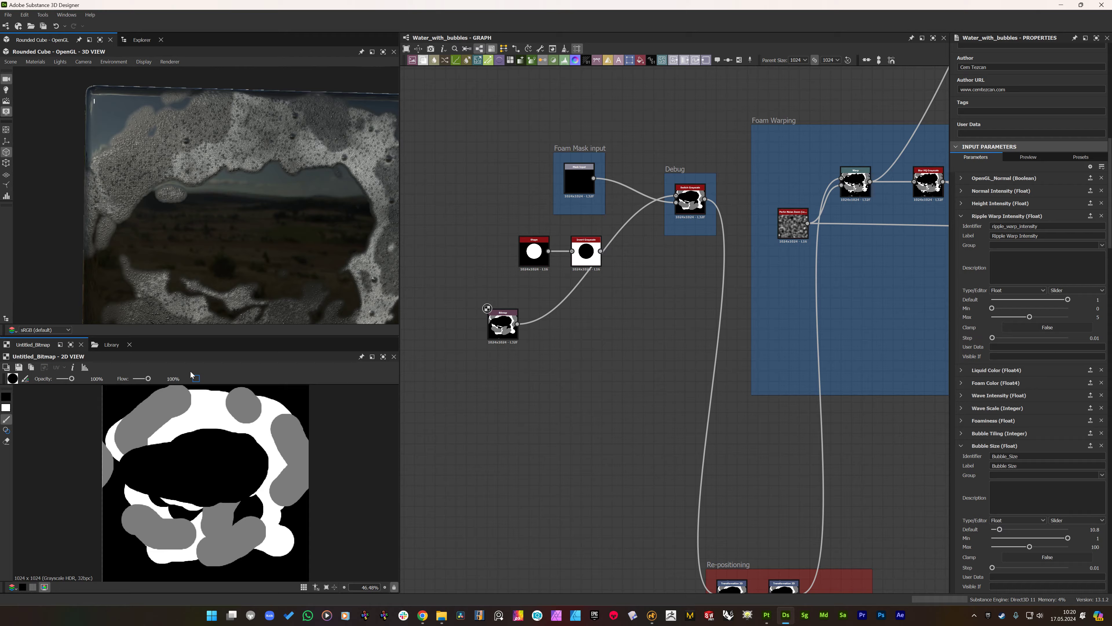
scroll(221, 428, "down", 1)
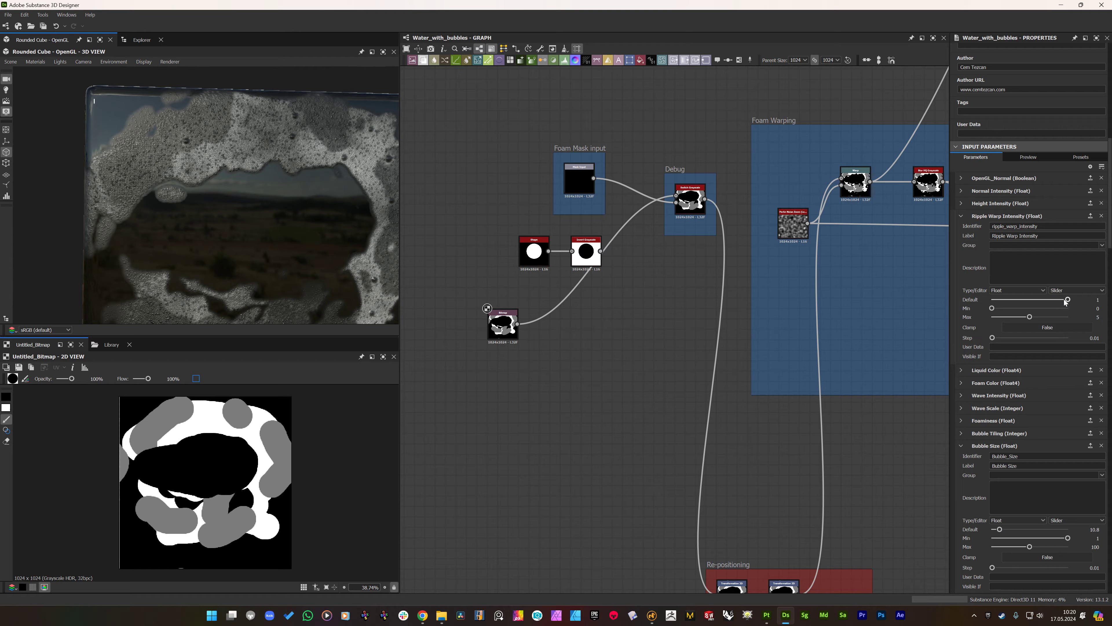
left_click_drag(1060, 301, 960, 303)
scroll(263, 191, "down", 3)
middle_click_drag(272, 233, 265, 204)
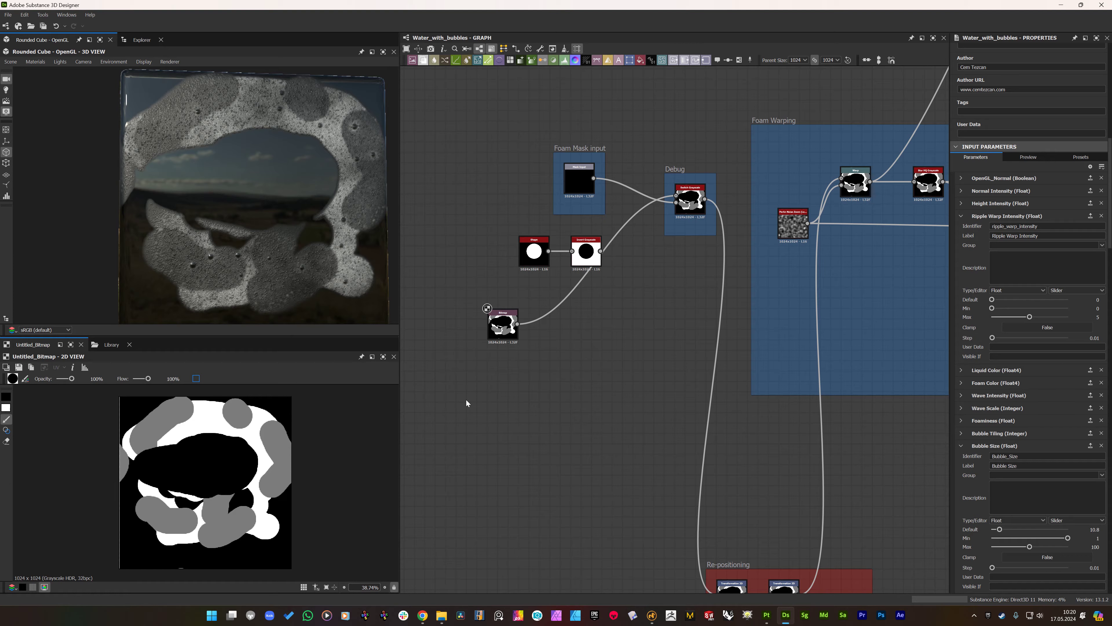
- Set the Ripple Warp Intensity default to 0.62 and collapse the Ripple Warp Intensity and Bubble Size settings
left_click_drag(992, 300, 1041, 325)
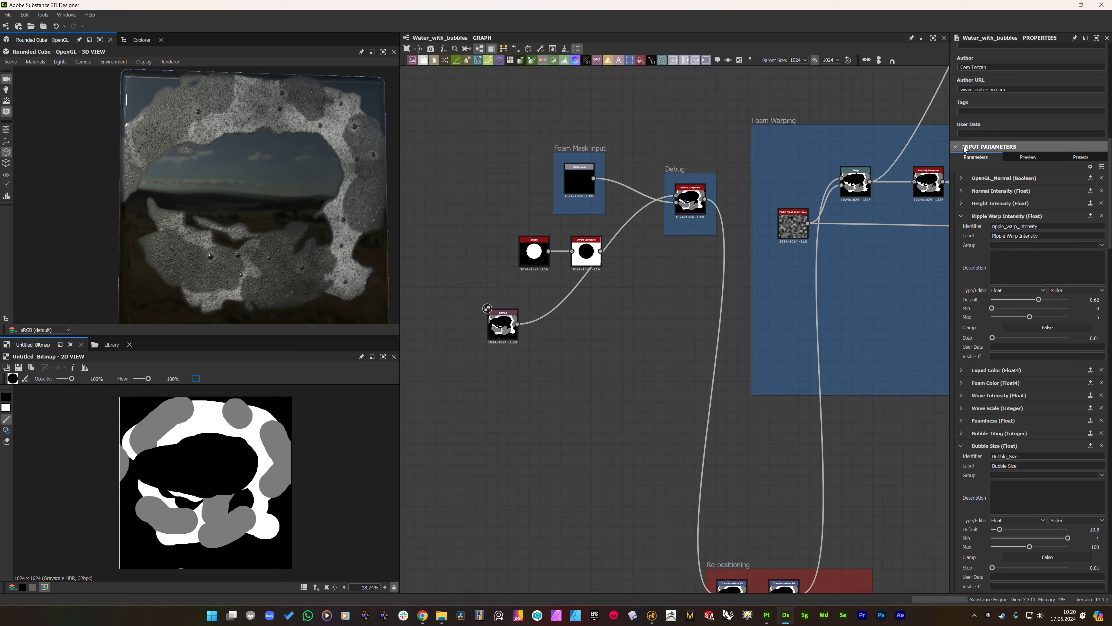
left_click(961, 216)
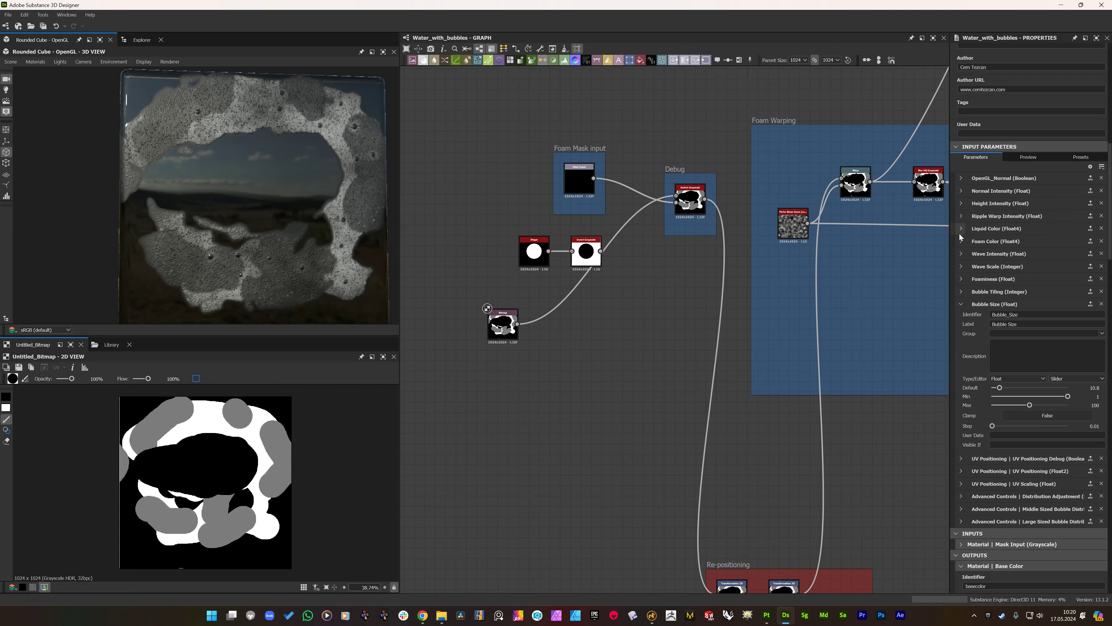
left_click(962, 304)
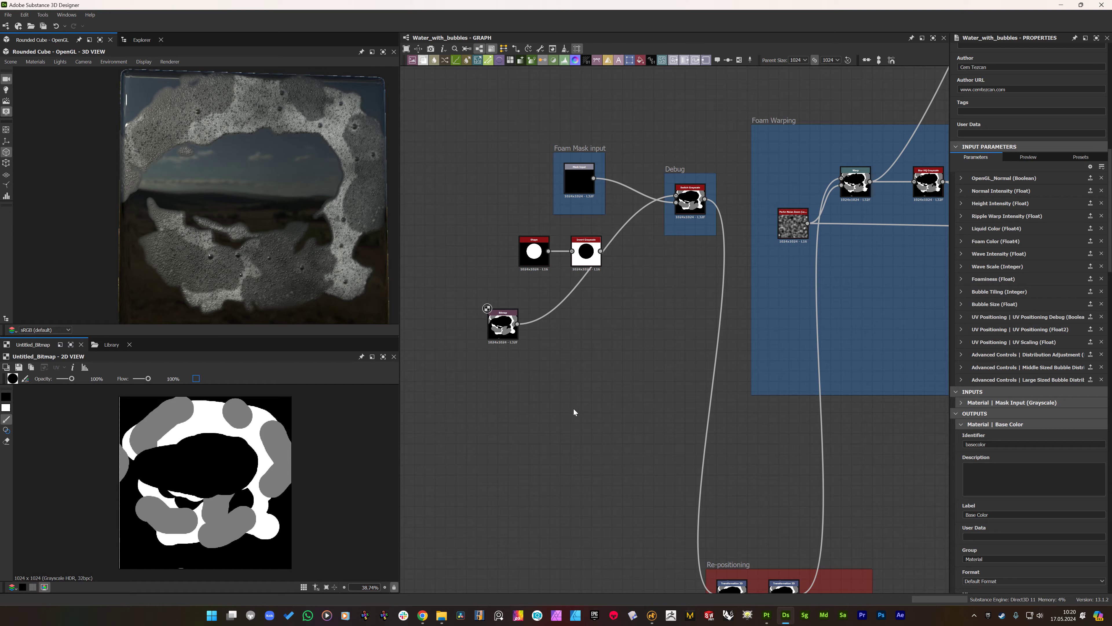
- Switch to Modo with the bathtub001.lxo scene and select both bathtub meshes in the perspective view
left_click(655, 614)
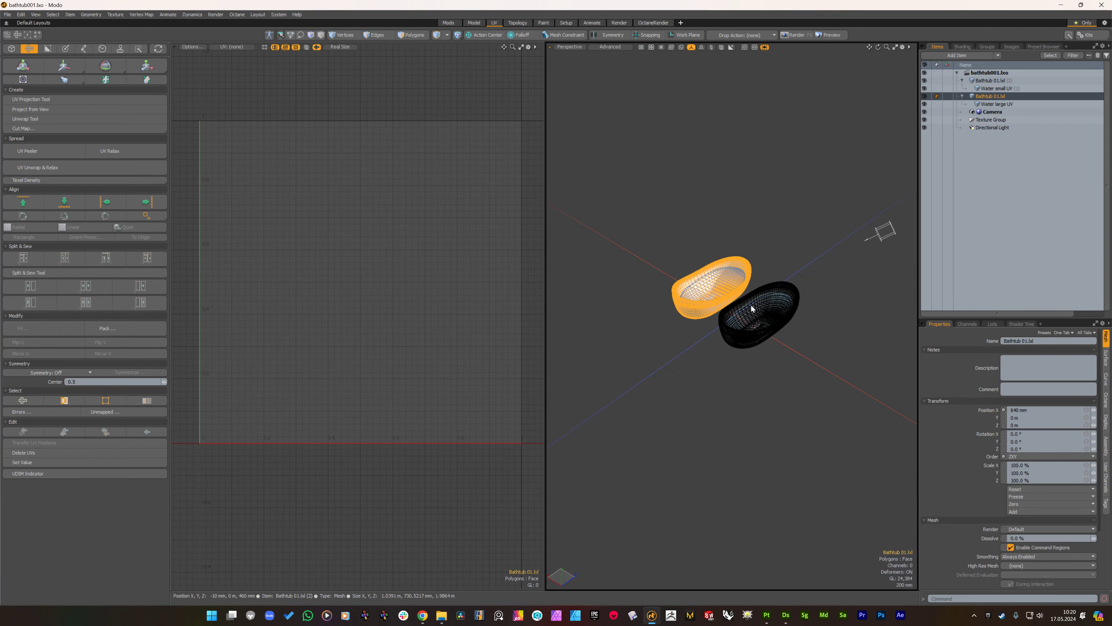
scroll(779, 294, "up", 3)
left_click(707, 315)
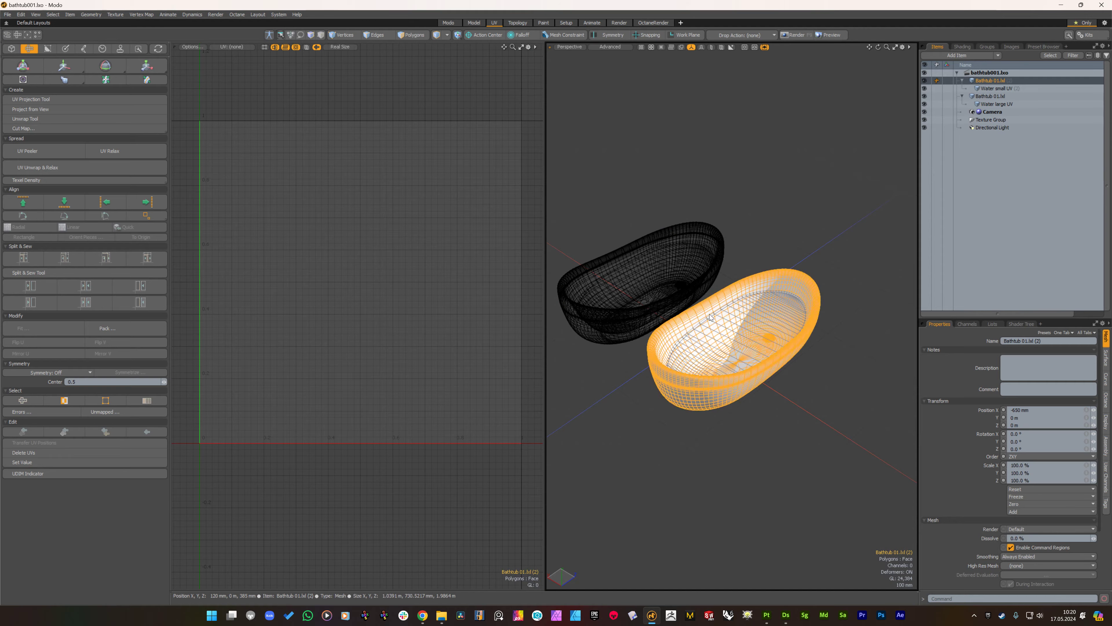
left_click_drag(639, 357, 643, 348, "alt")
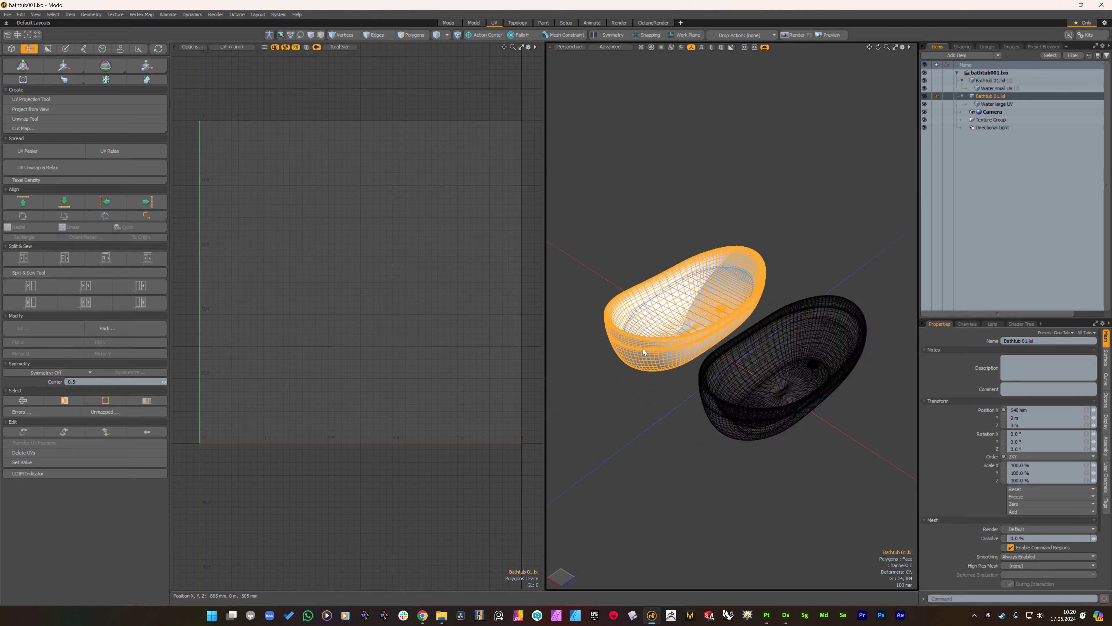
left_click(722, 357, "shift")
scroll(702, 343, "up", 3)
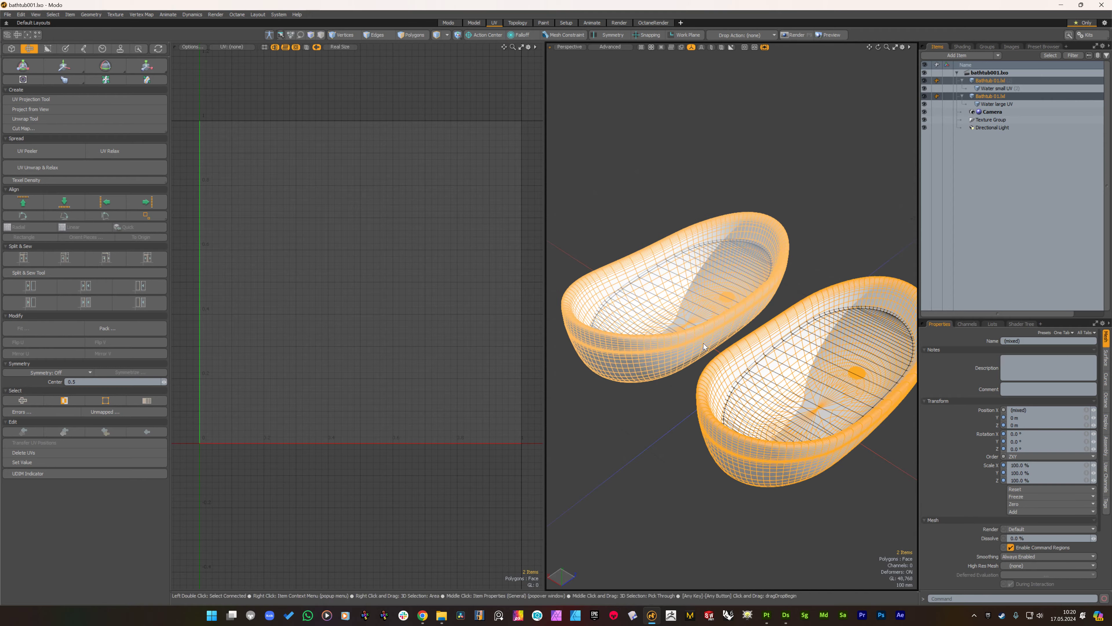
- Select only the Water large UV mesh inside its bathtub and view it up close
left_click(680, 374)
left_click(609, 336)
left_click(681, 285)
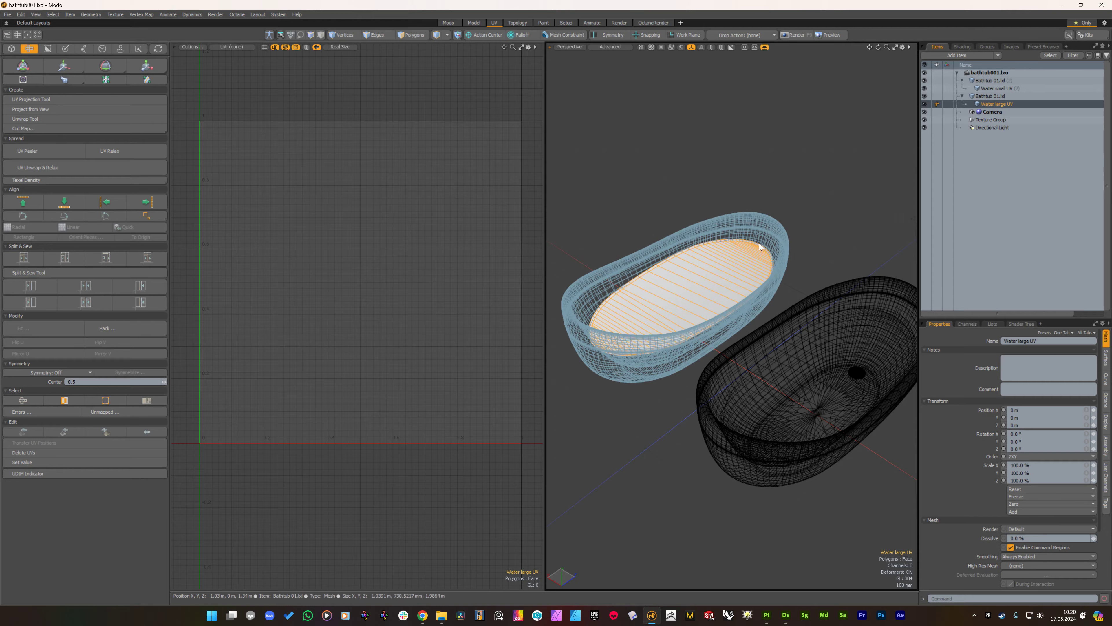
scroll(618, 307, "up", 3)
left_click_drag(618, 308, 681, 279, "alt")
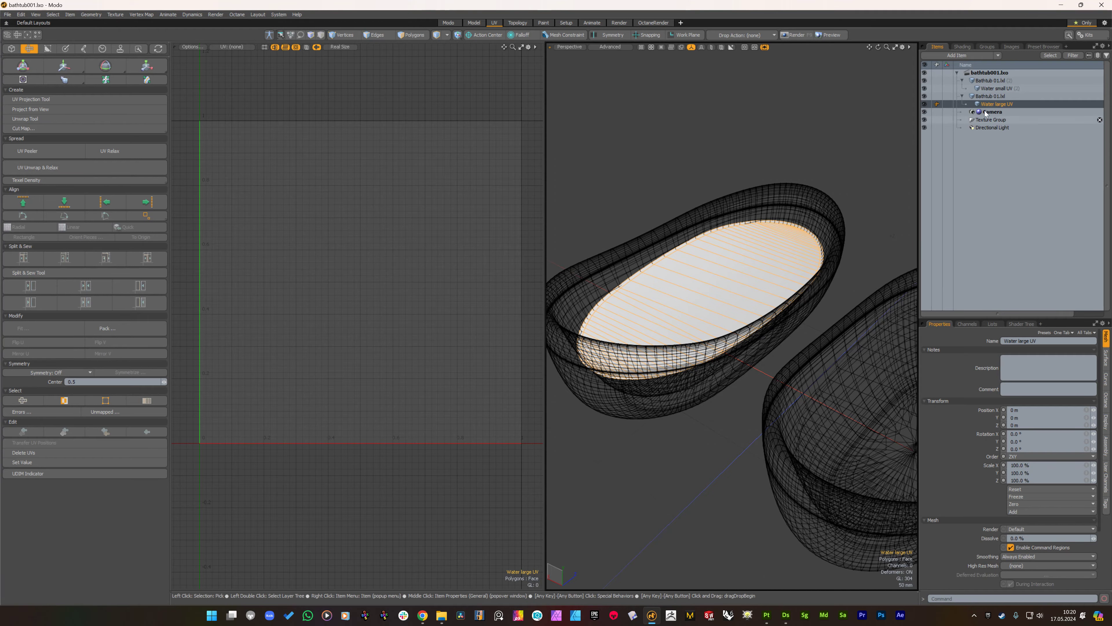
- Compare the bathtub and water meshes by selecting them in turn, finishing on the Water large UV mesh
left_click_drag(698, 300, 705, 279, "alt")
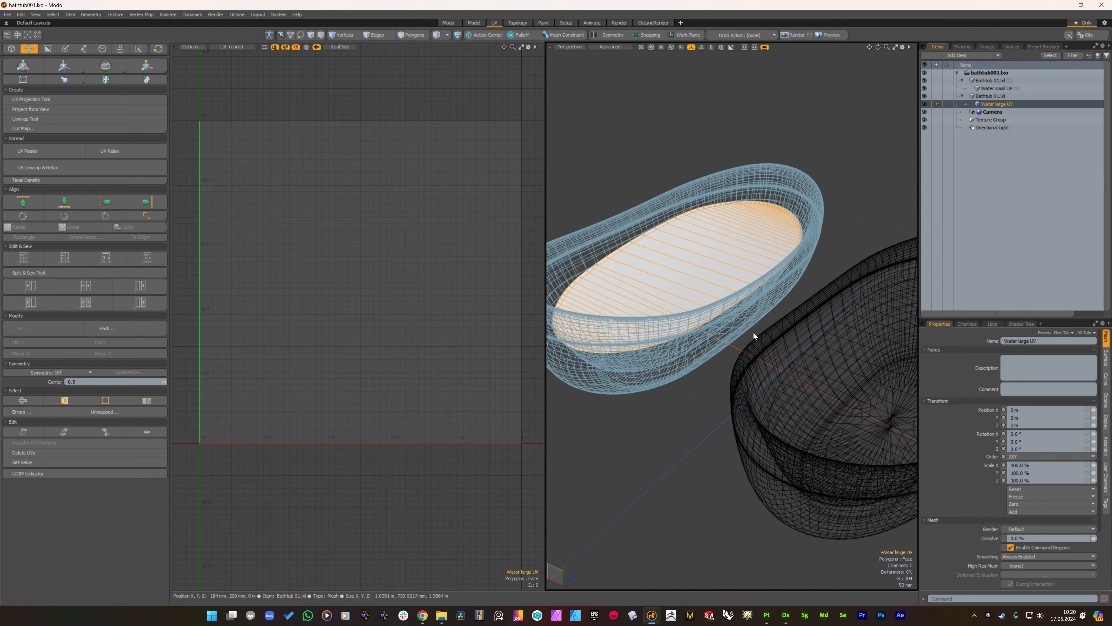
left_click(850, 353)
left_click(688, 278)
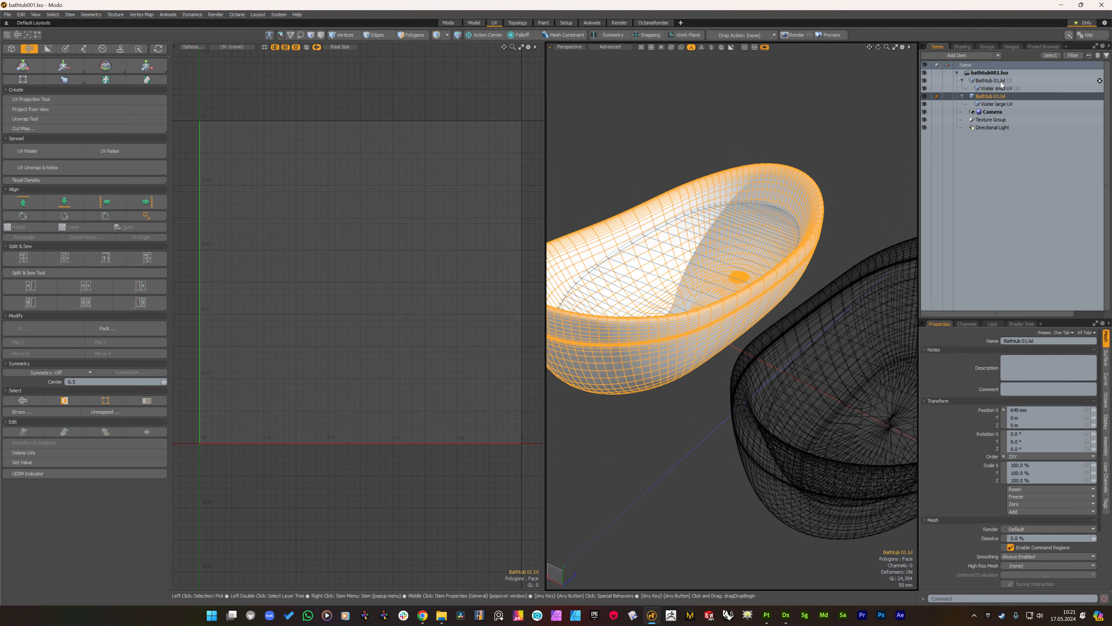
left_click(986, 105)
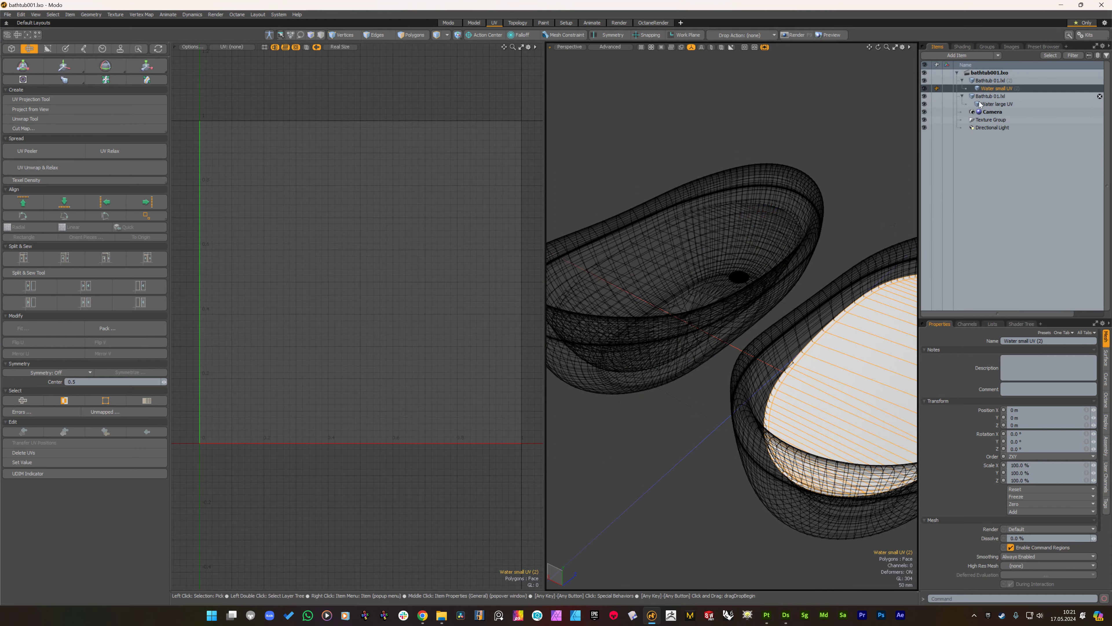
left_click(701, 281)
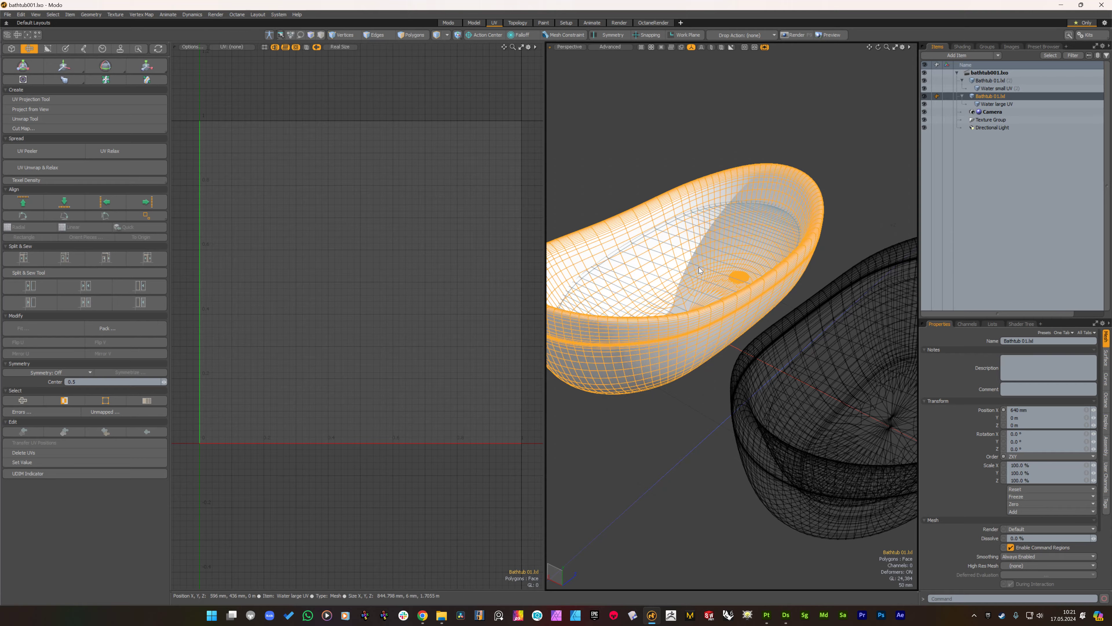
left_click(993, 105)
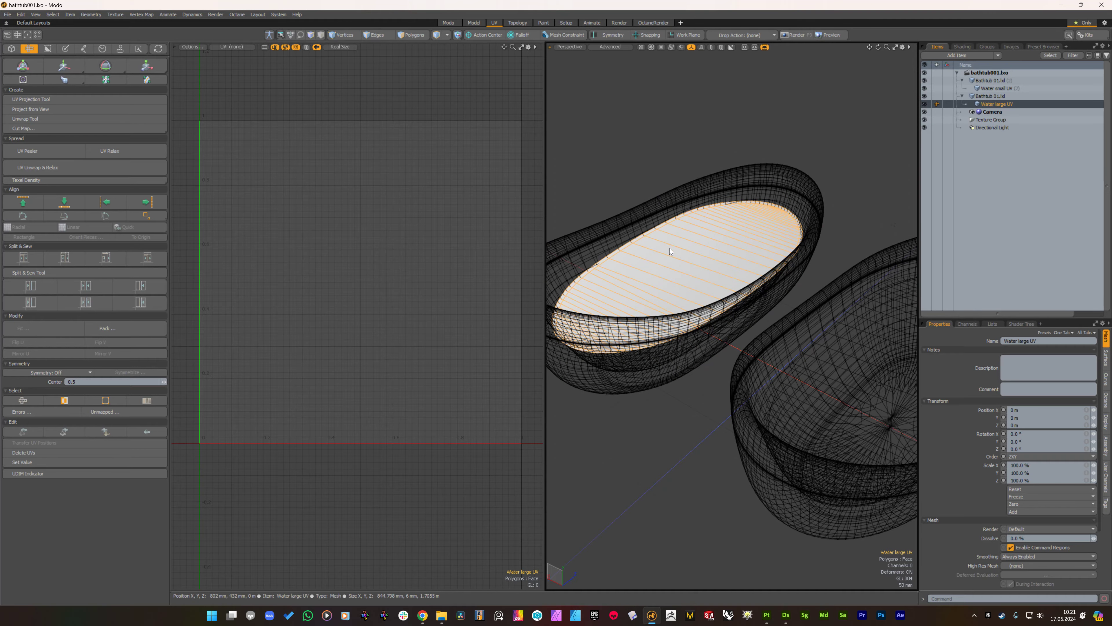
- Display the Texture UV map for the Water large UV mesh and for the Water small UV mesh
left_click(993, 324)
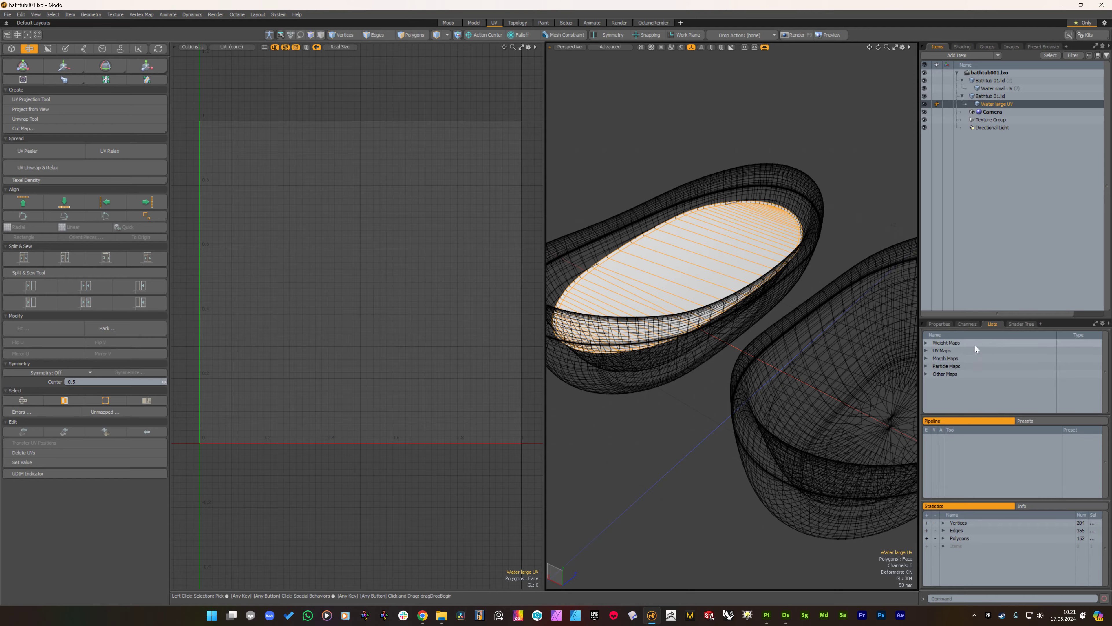
left_click(925, 350)
left_click(949, 358)
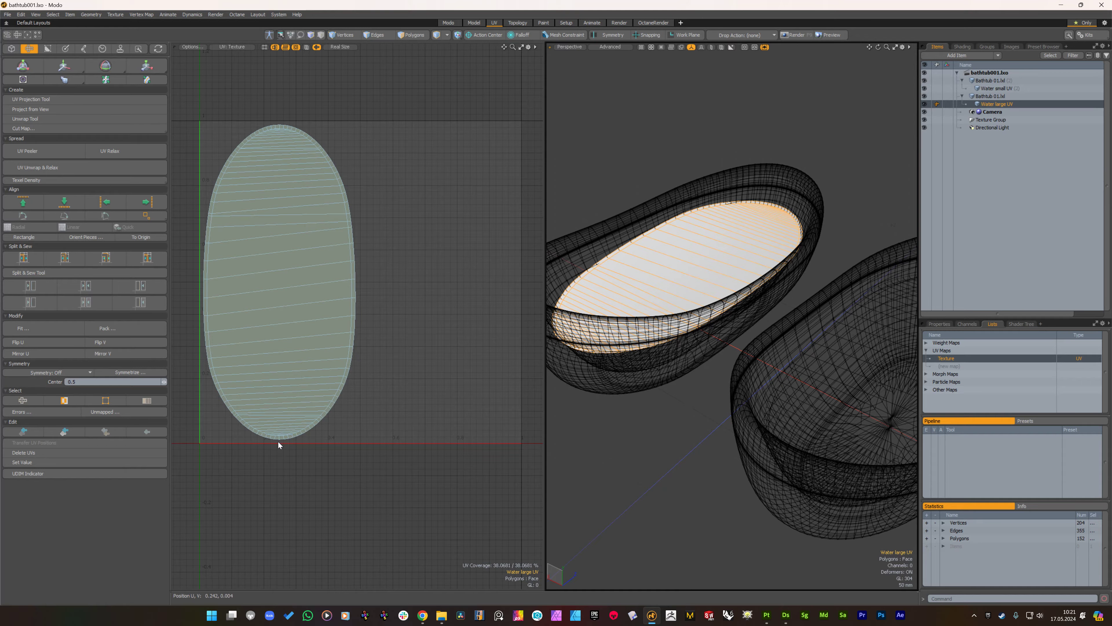
left_click(988, 89)
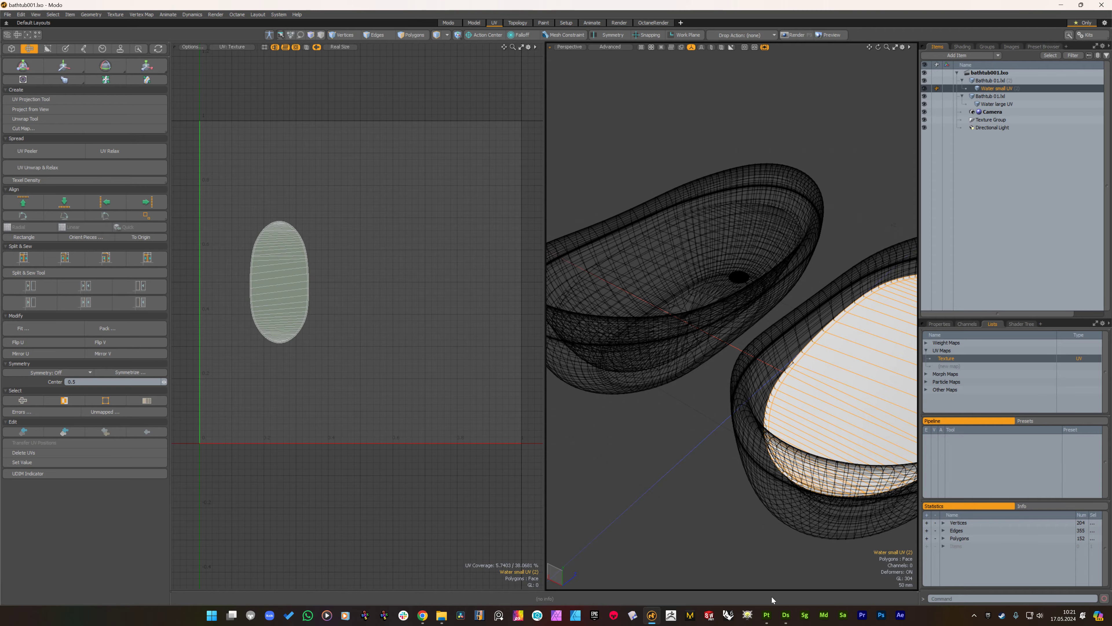
- Switch to Substance 3D Designer, view the empty Substance 3D Painter workspace, and return to Modo
left_click(785, 615)
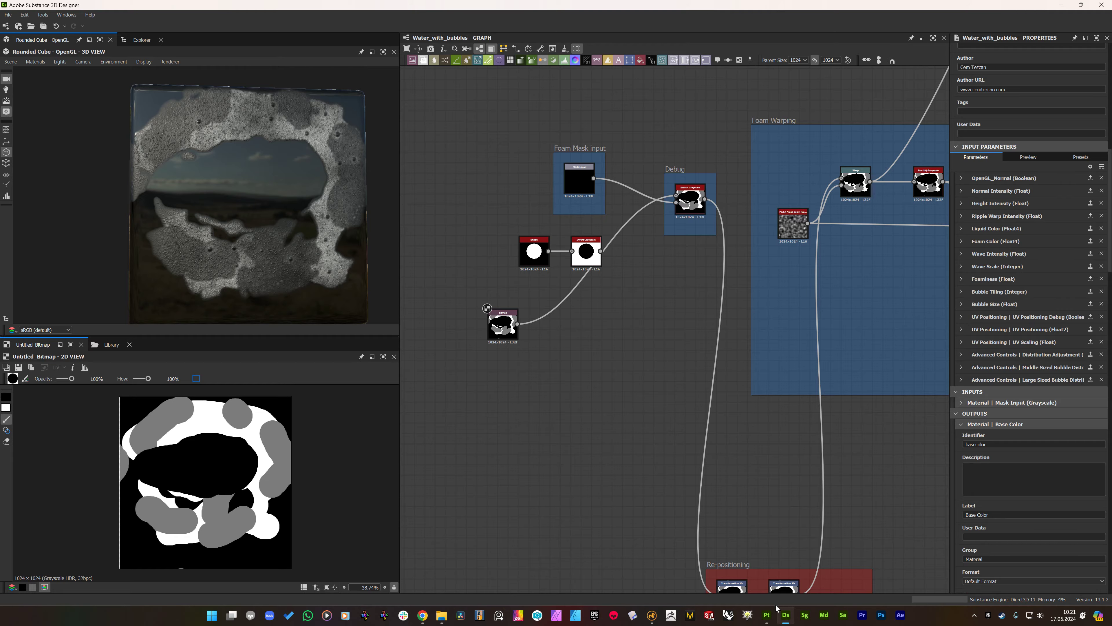
left_click(771, 616)
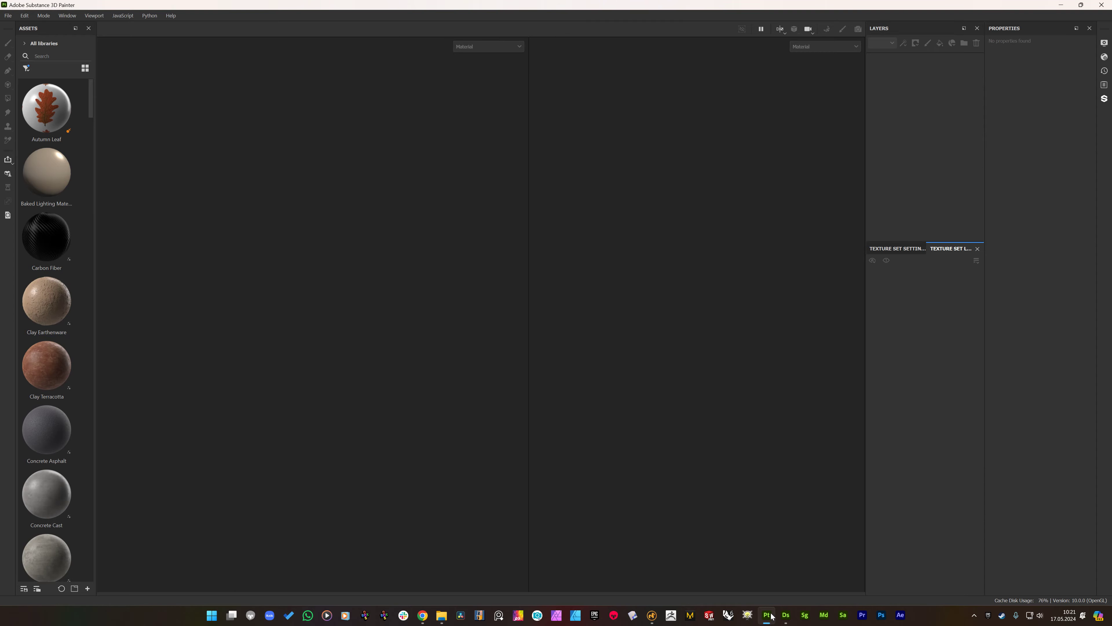
left_click(652, 615)
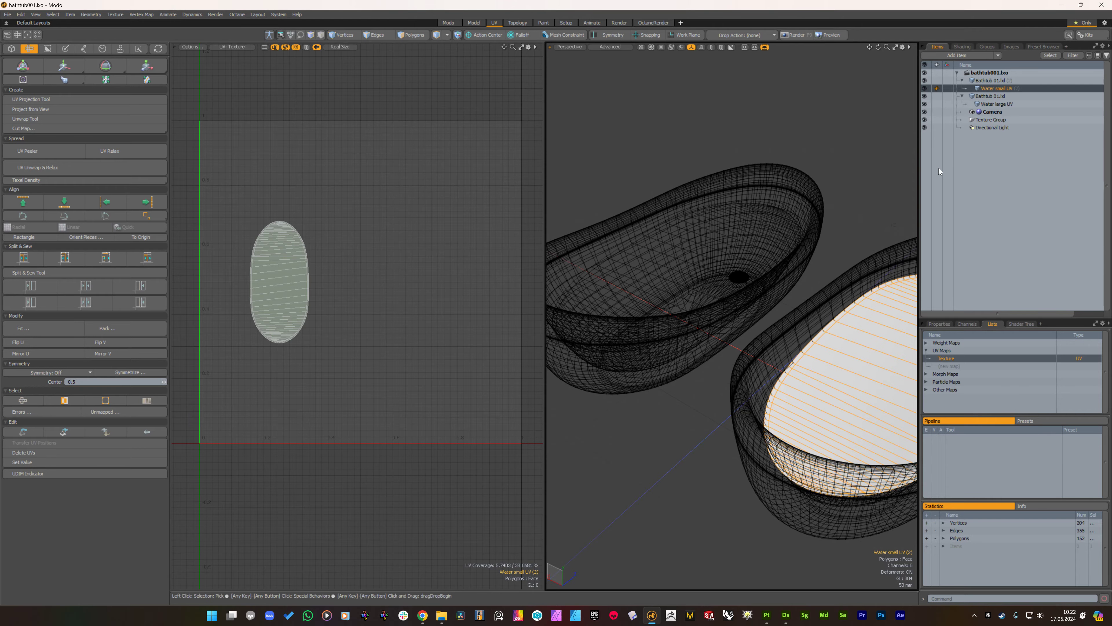
- View both bathtubs together and select the bathtub that holds the Water small UV mesh
scroll(733, 256, "down", 5)
left_click(717, 314)
left_click(775, 309)
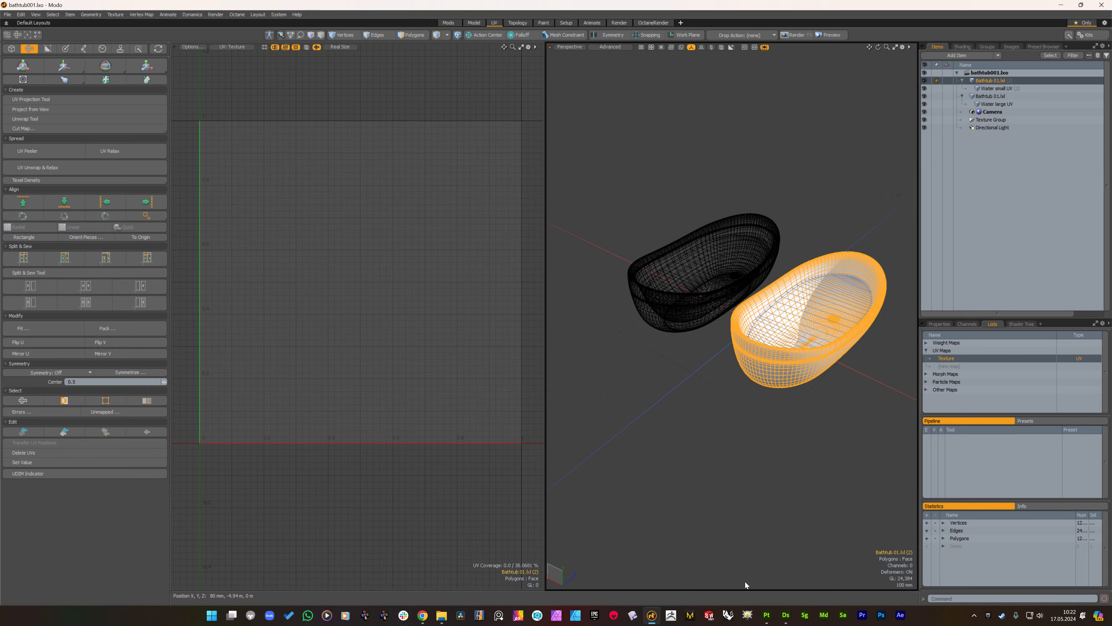
- Create a Substance 3D Painter project from bathtub.fbx in the Bubble Substance Update folder at 2048 resolution with OpenGL normals
left_click(441, 615)
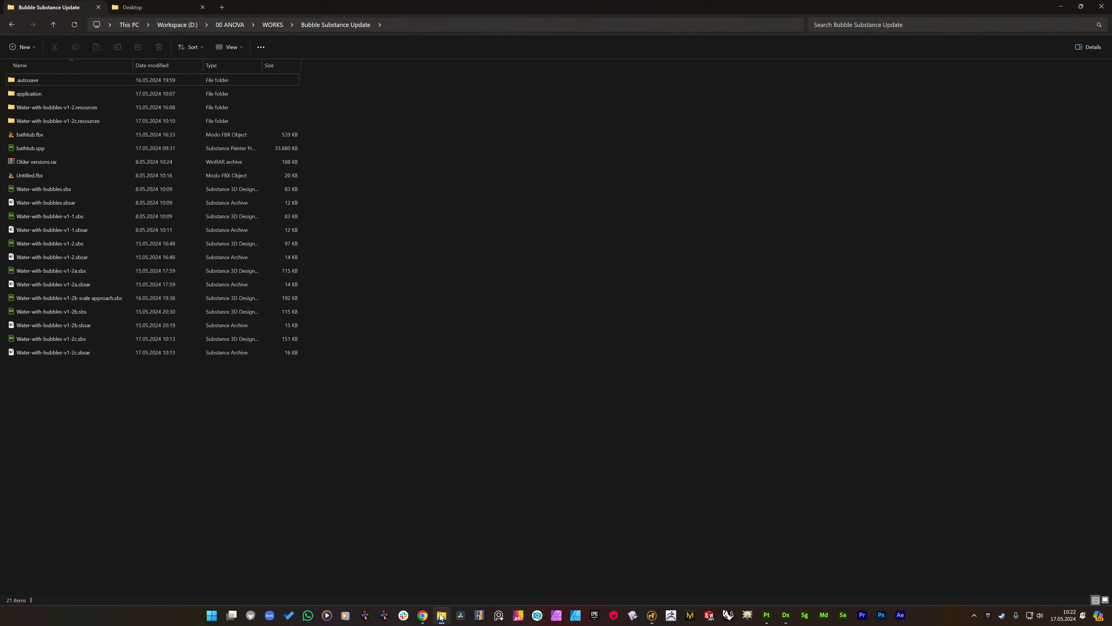
mouse_move(68, 134)
left_mouse_down()
mouse_move(333, 198)
mouse_move(660, 356)
mouse_move(798, 560)
mouse_move(768, 612)
mouse_move(432, 369)
mouse_move(529, 302)
mouse_move(381, 330)
left_mouse_up()
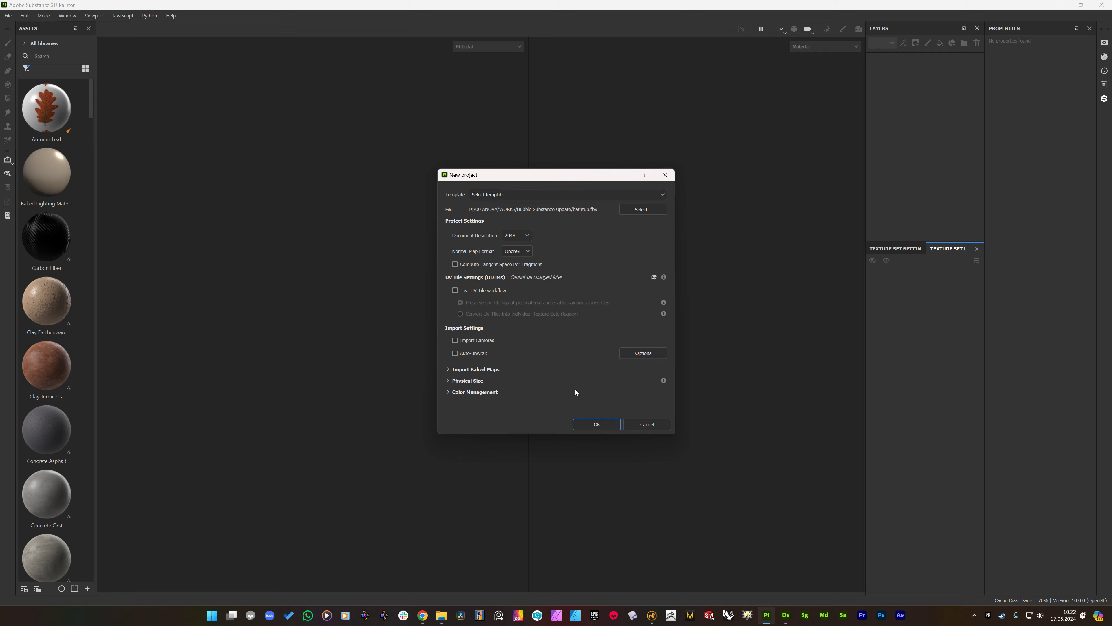
left_click(593, 424)
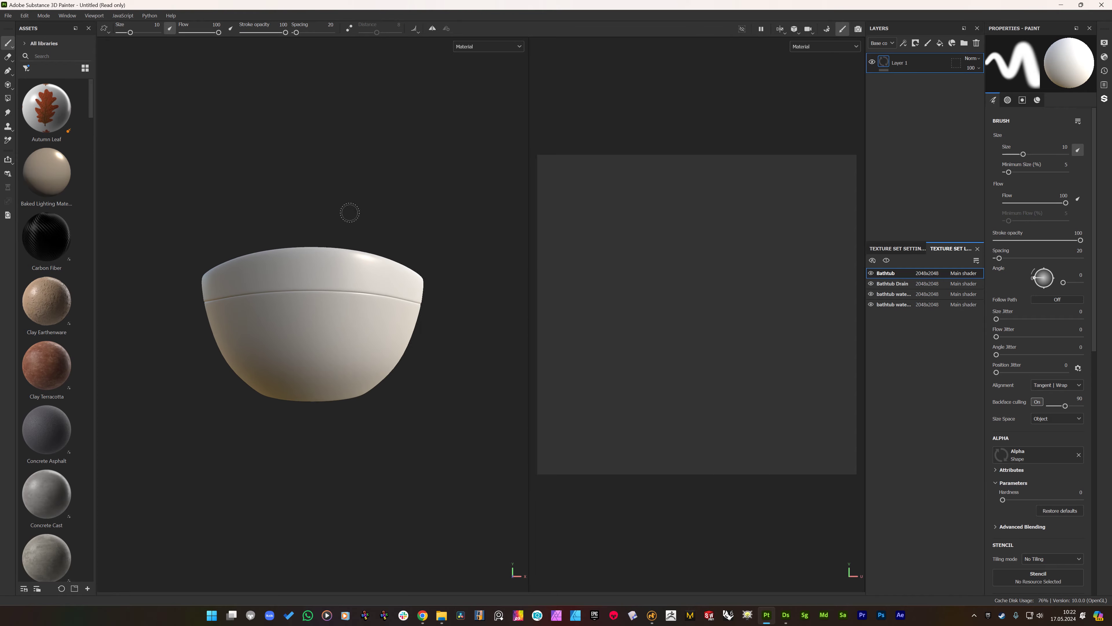
left_click_drag(288, 201, 335, 294, "alt")
right_click_drag(335, 293, 471, 429, "alt")
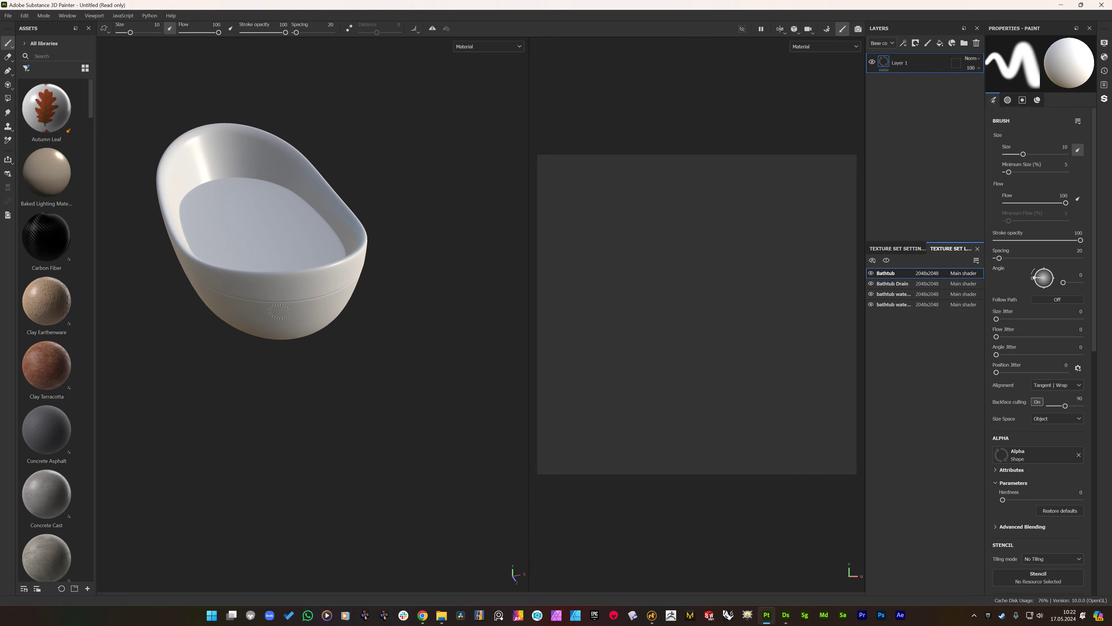
- Replace the project mesh with bathtub.fbx from the application folder, preserving stroke positions on the mesh
mouse_move(441, 615)
left_click(440, 567)
left_click(33, 93)
double_click(34, 93)
mouse_move(33, 107)
left_mouse_down()
mouse_move(712, 387)
mouse_move(766, 614)
mouse_move(444, 377)
left_mouse_up()
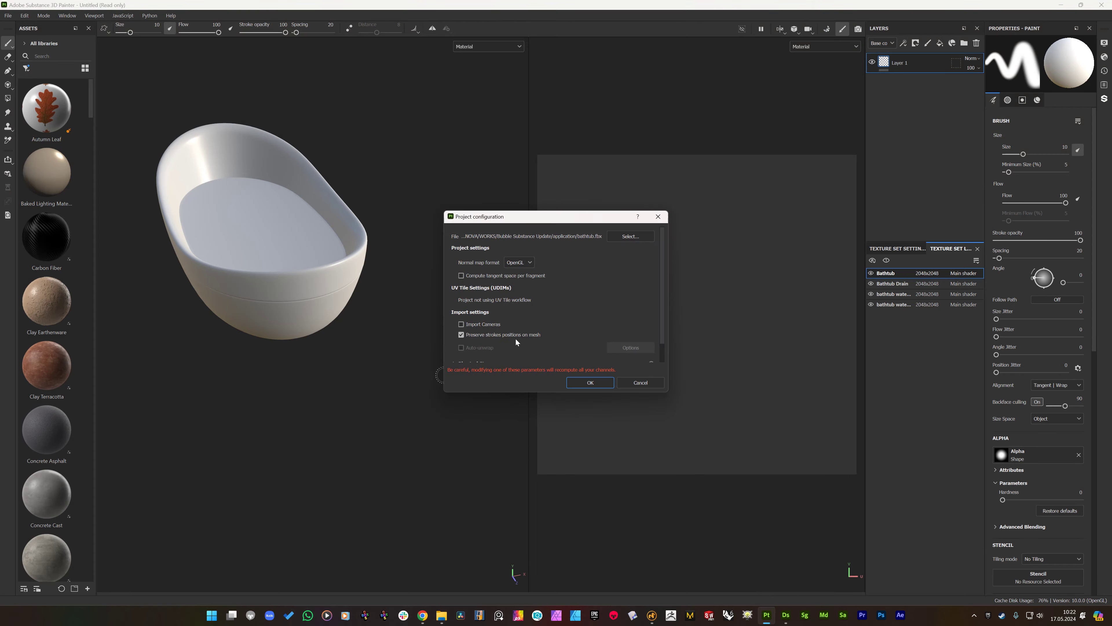
left_click(586, 383)
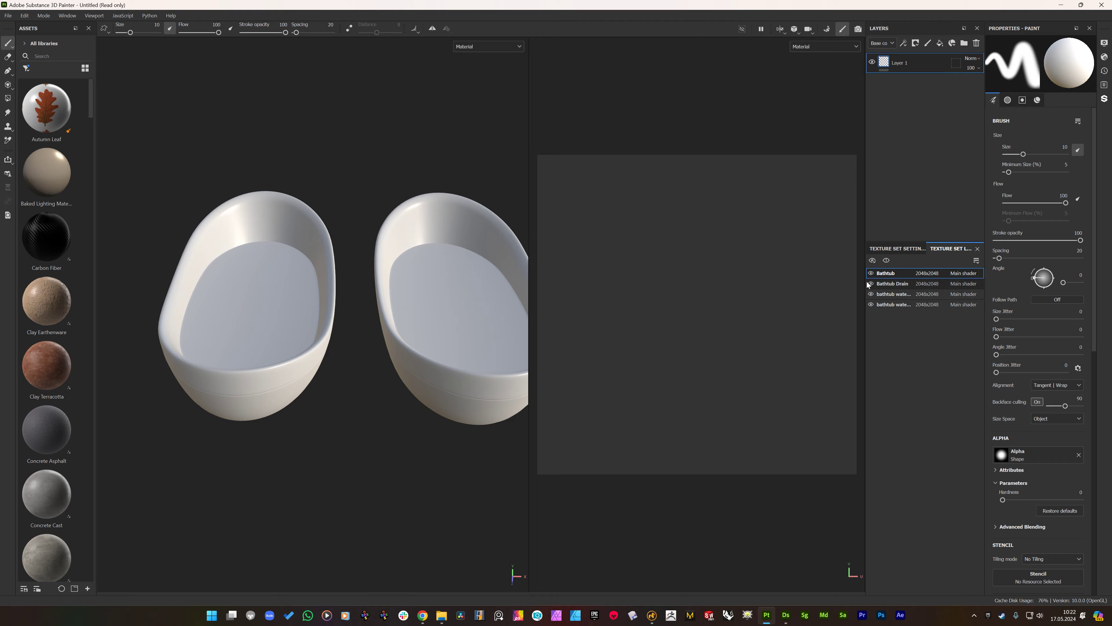
- Widen the texture set list and compare the small and large water UVs, leaving the bathtub water large UV set active
left_click_drag(866, 283, 779, 290)
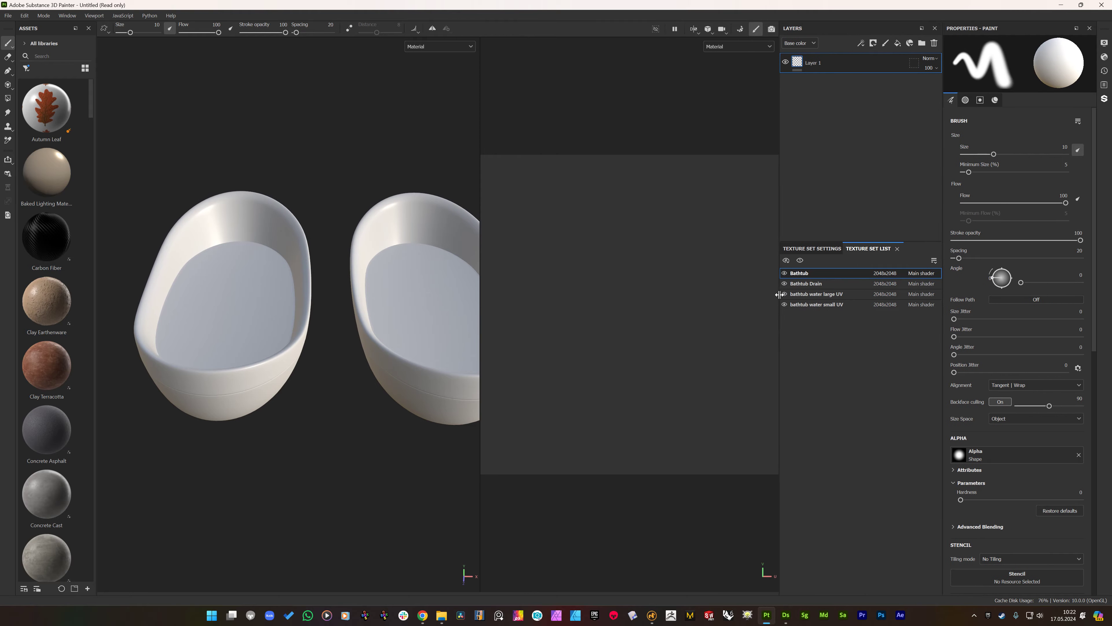
left_click(819, 295)
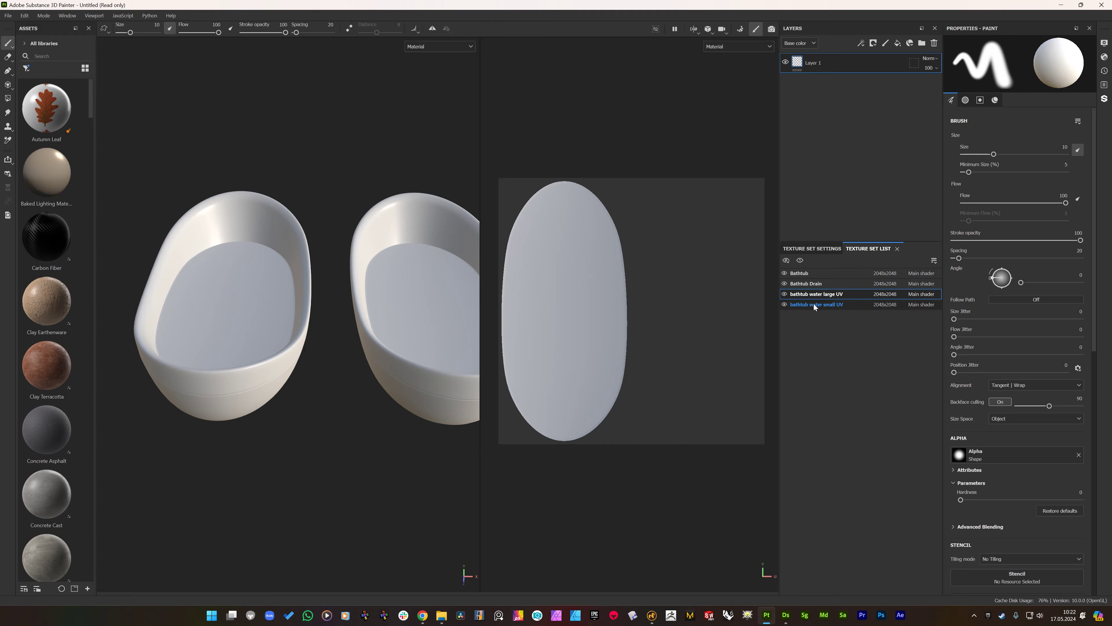
left_click(814, 304)
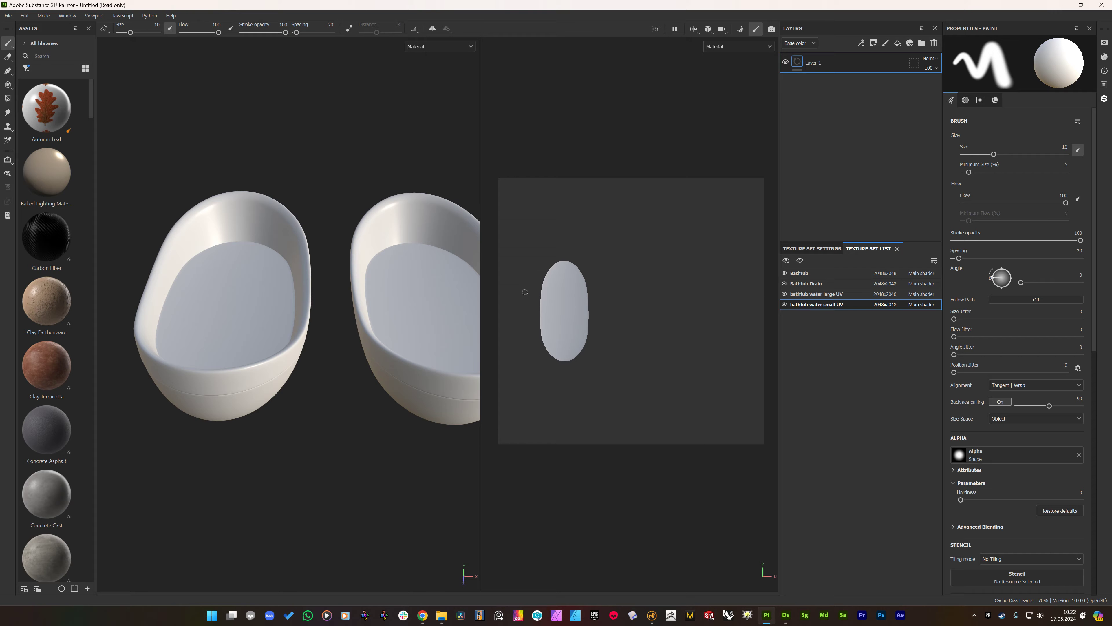
scroll(568, 308, "up", 1)
left_click_drag(371, 316, 442, 307, "alt")
left_click(817, 294)
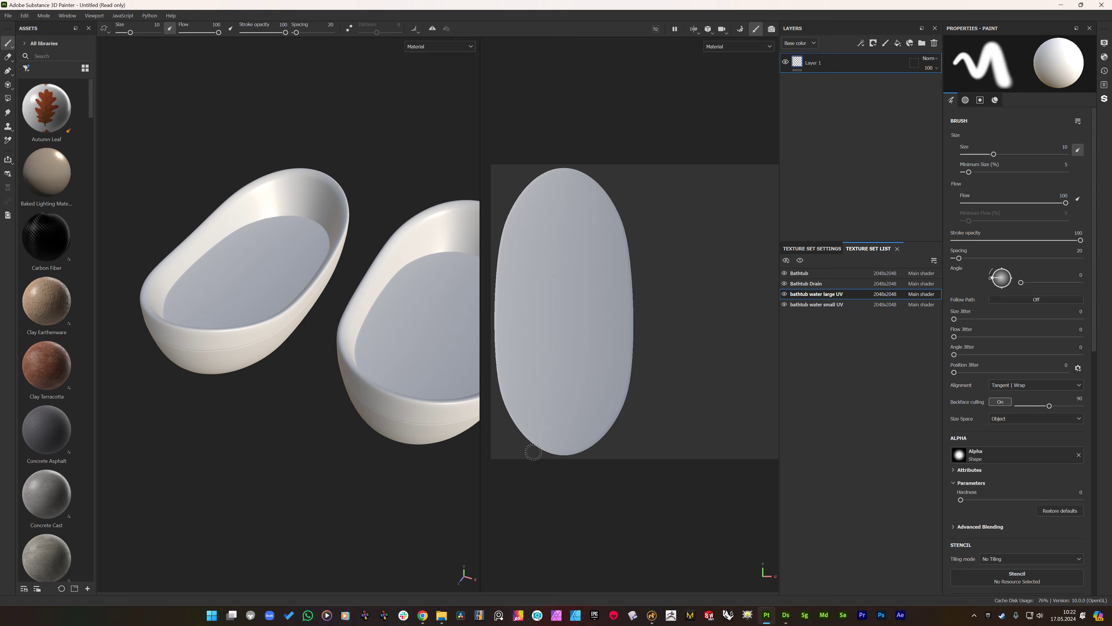
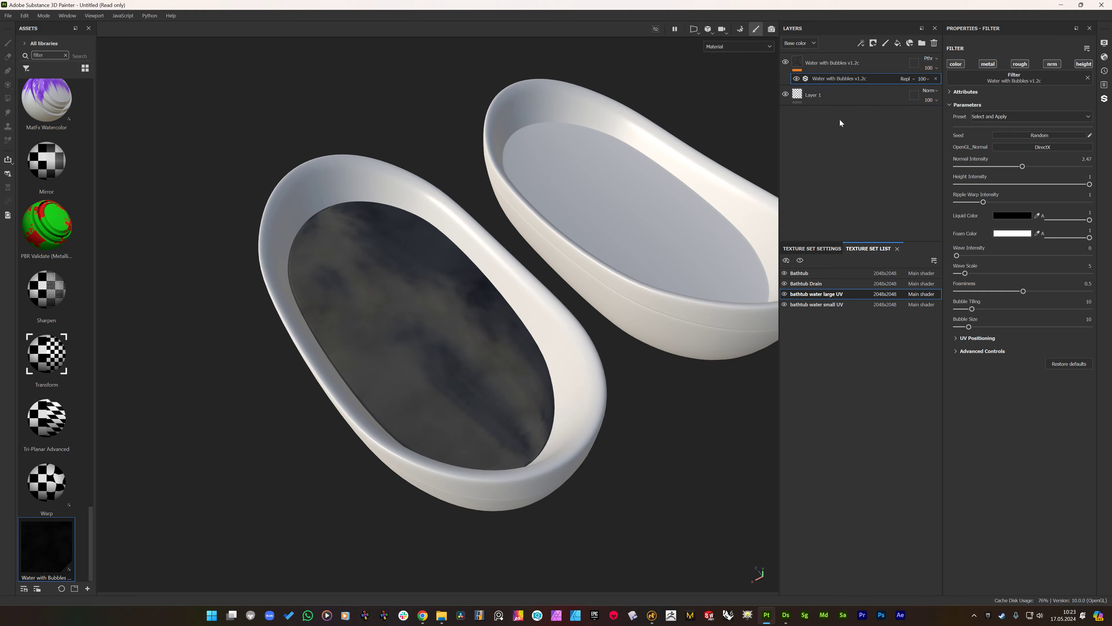
- Hide the Water with Bubbles v1.2c layer and add a fill effect to Layer 1
left_click(816, 95)
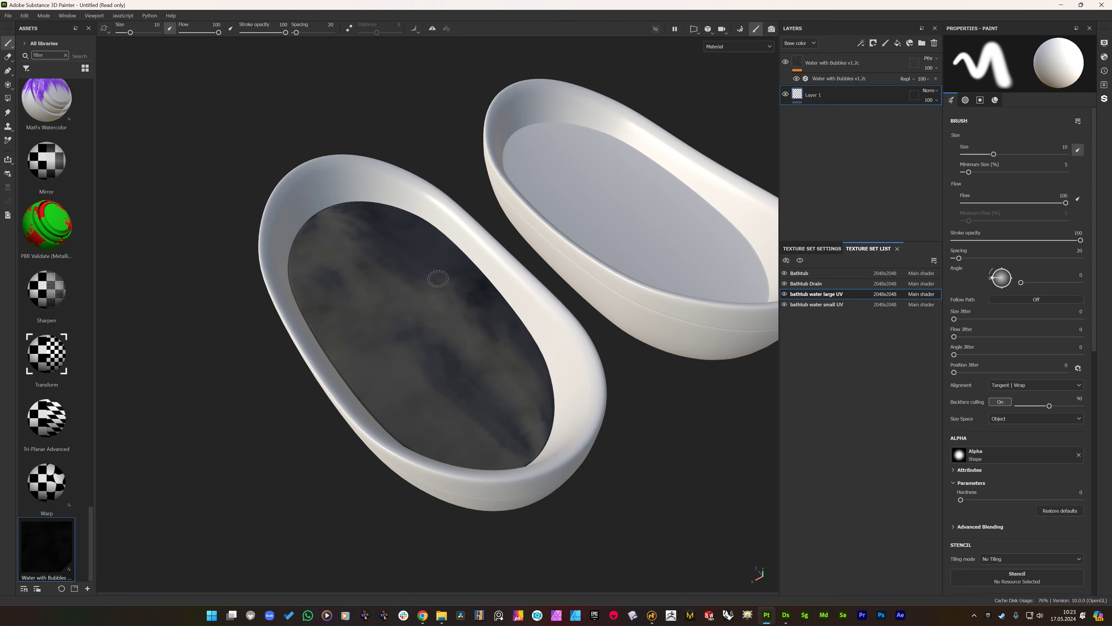
left_click(785, 63)
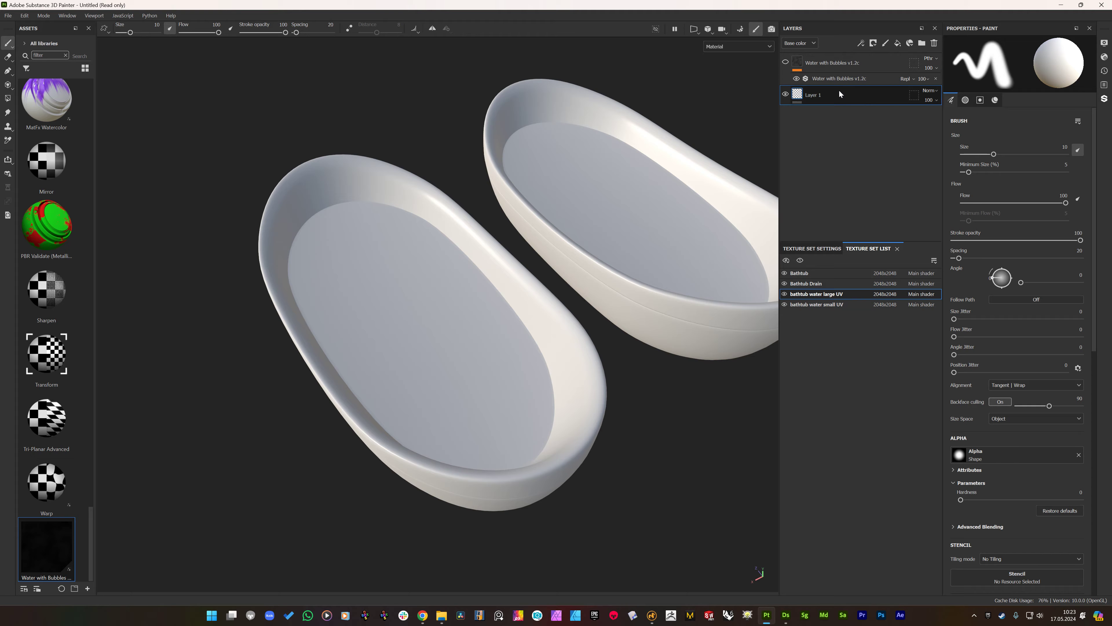
right_click(834, 98)
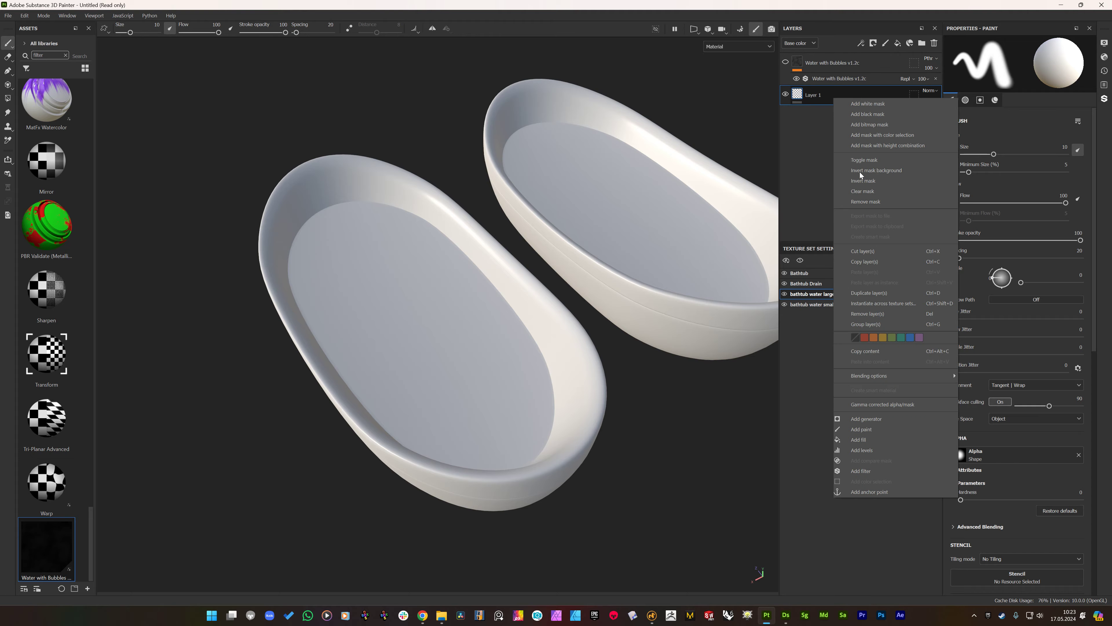
left_click(860, 440)
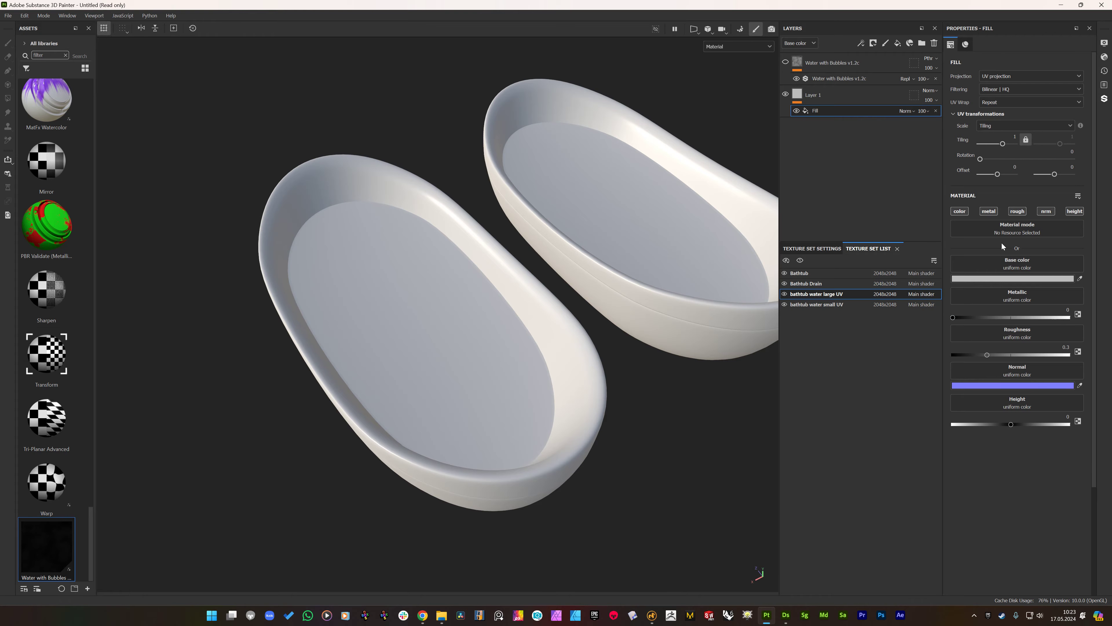
- Limit the fill effect to the color channel and set its base color to black (000000)
left_click(989, 211)
left_click(1017, 211)
left_click(1047, 211)
left_click(1074, 211)
left_click(990, 278)
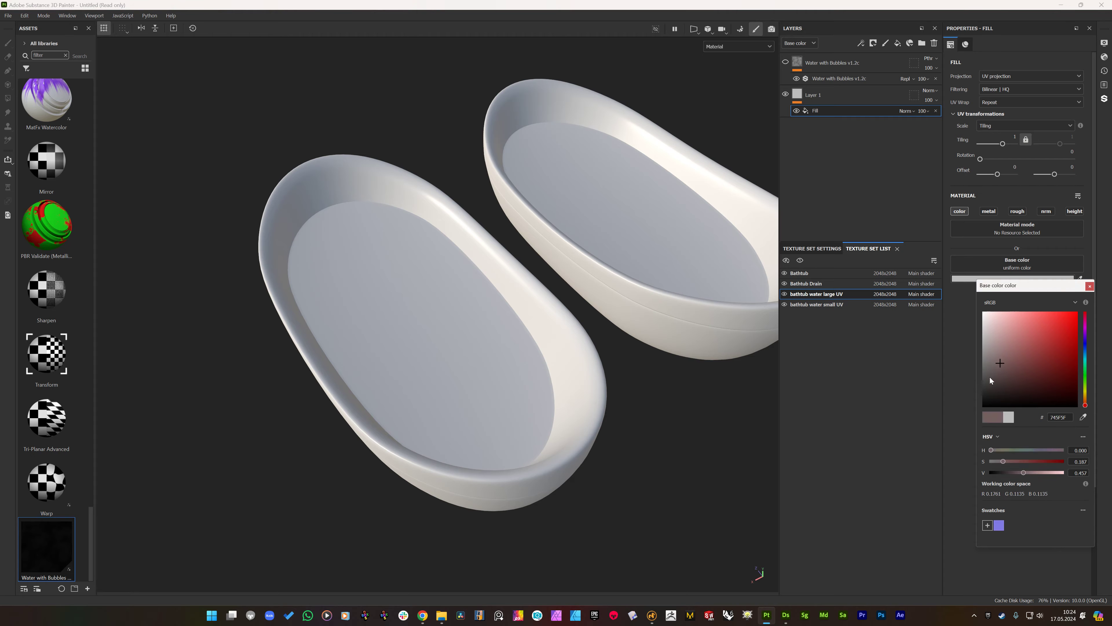
left_click_drag(990, 377, 960, 421)
- Add a paint effect above the fill on Layer 1 and limit it to the color channel with white (FFFFFF)
left_click(799, 100)
right_click(819, 101)
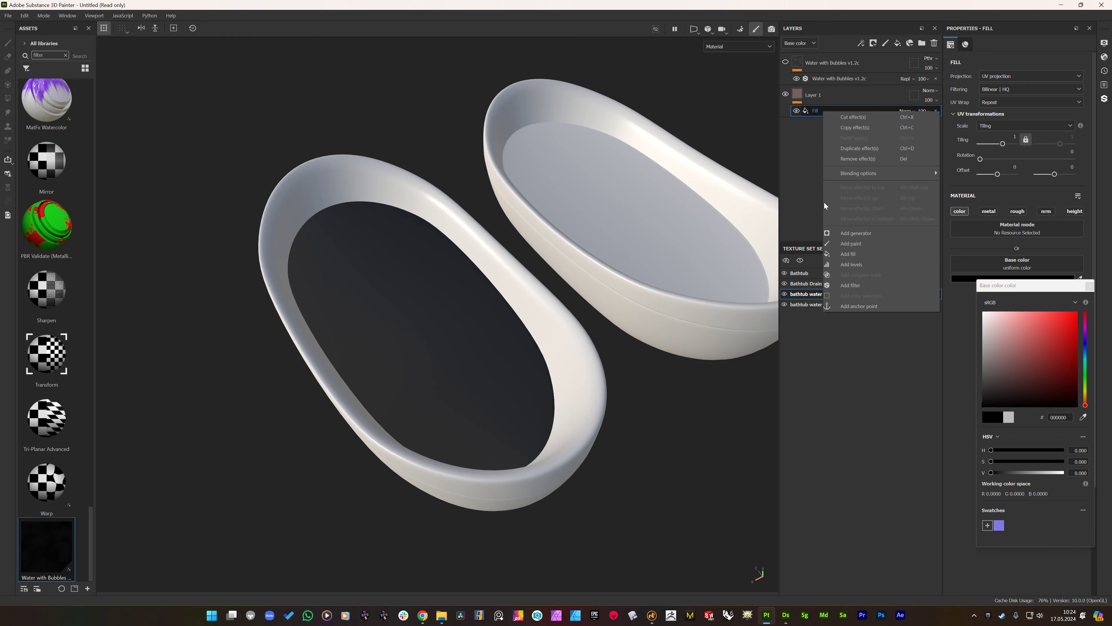
left_click(836, 244)
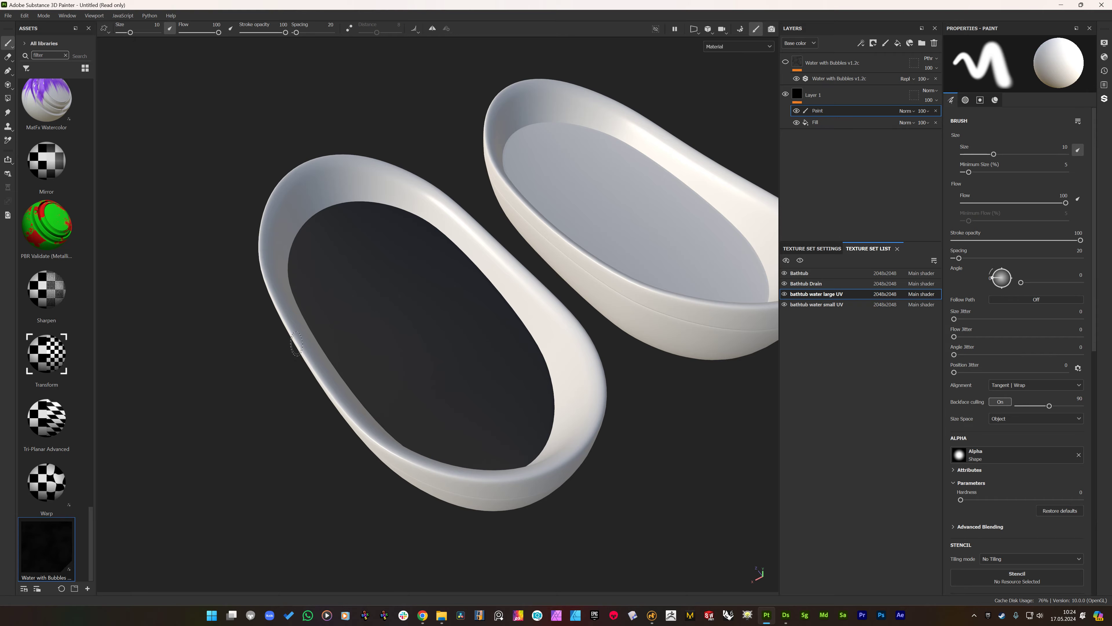
left_click(995, 100)
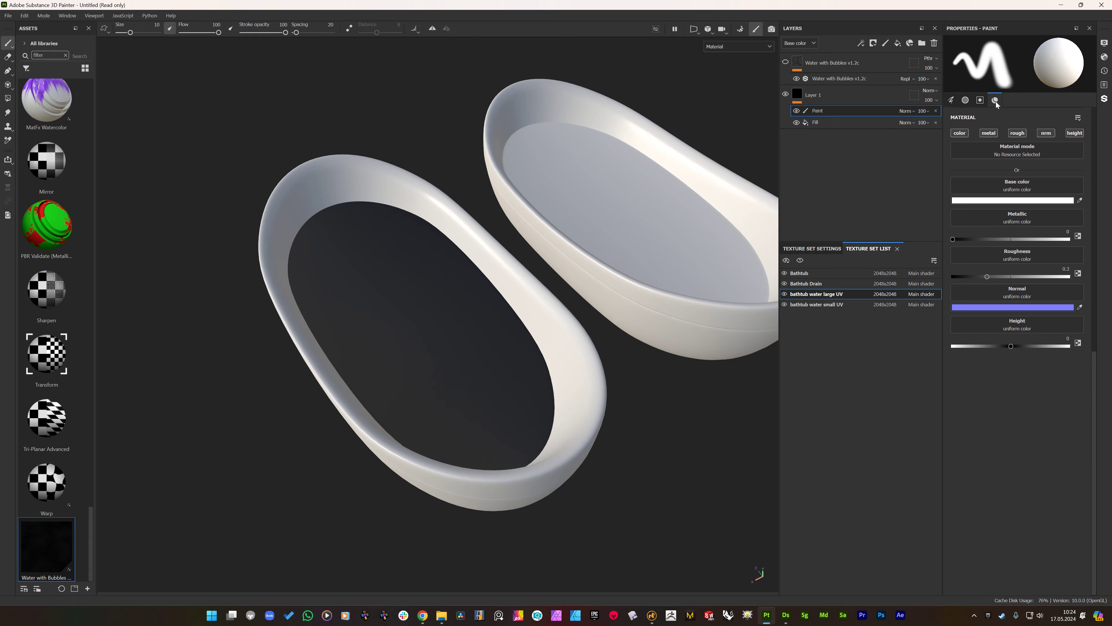
left_click(988, 132)
left_click(1017, 133)
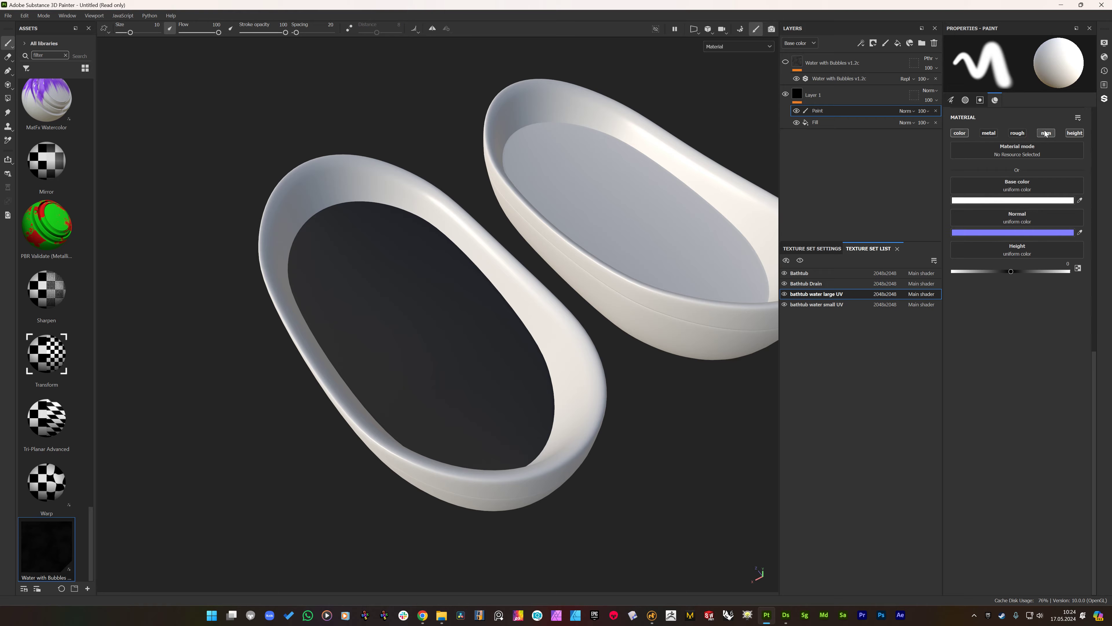
left_click(1046, 133)
left_click(1074, 133)
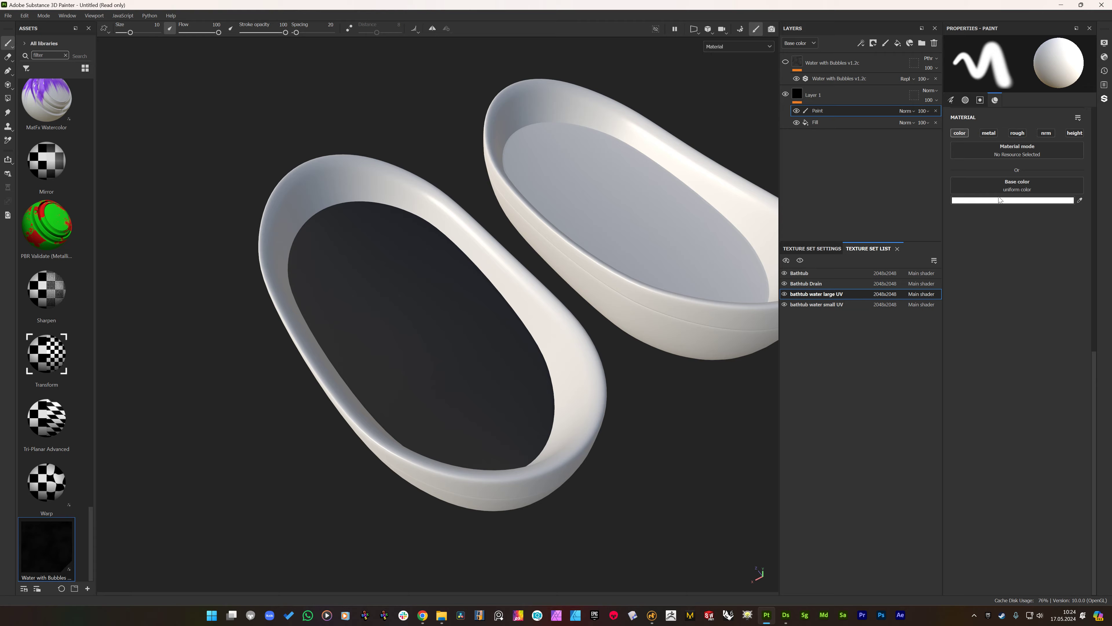
left_click(965, 202)
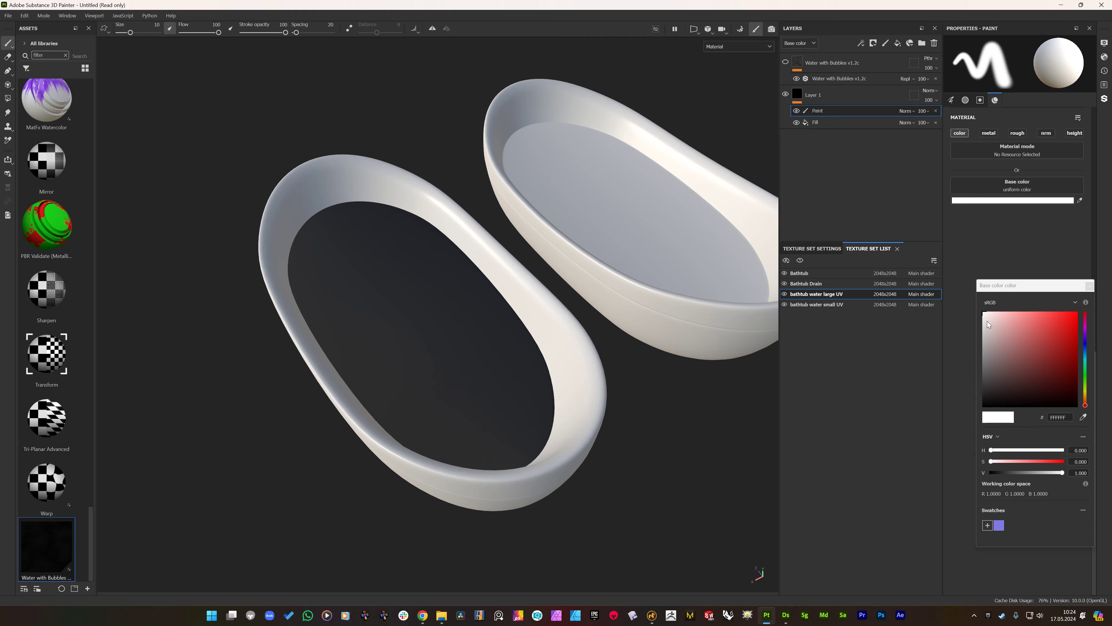
left_click(1090, 288)
- Enlarge the brush and paint broad white foam areas across the black water surface of the large UV bathtub
right_click_drag(345, 271, 403, 236, "ctrl")
mouse_move(402, 235)
left_mouse_down()
mouse_move(350, 238)
mouse_move(385, 286)
left_mouse_up()
mouse_move(491, 373)
left_mouse_down()
mouse_move(456, 394)
mouse_move(477, 423)
mouse_move(348, 307)
mouse_move(397, 372)
left_mouse_up()
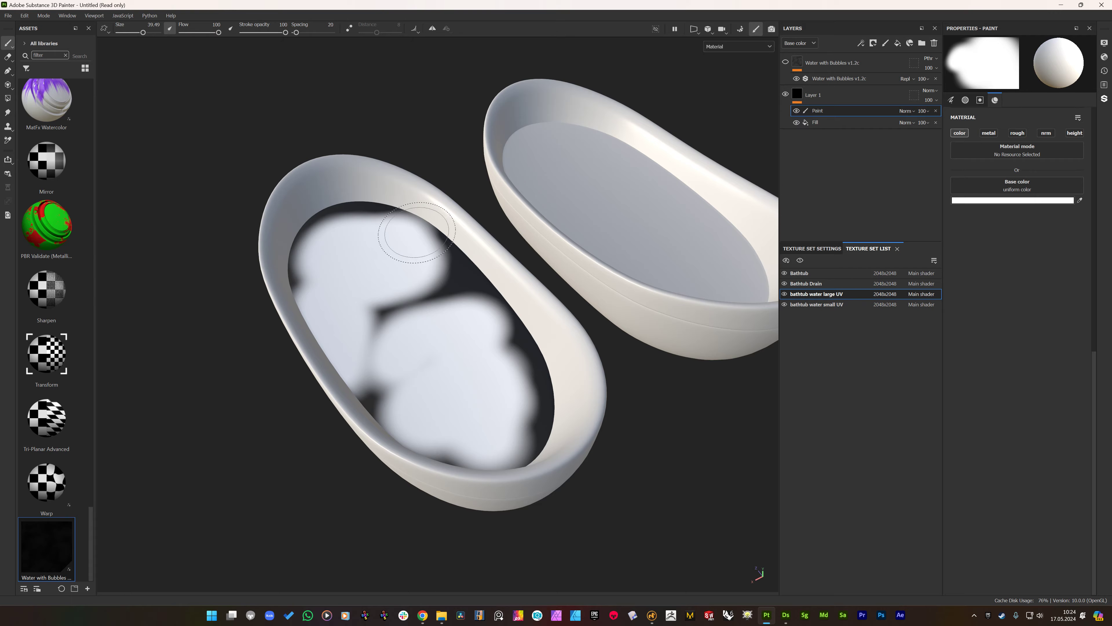
- Undo the white foam strokes on the water and show the Water with Bubbles v1.2c layer again
key("ctrl+z")
key("ctrl+z")
key("ctrl+z")
key("ctrl+z")
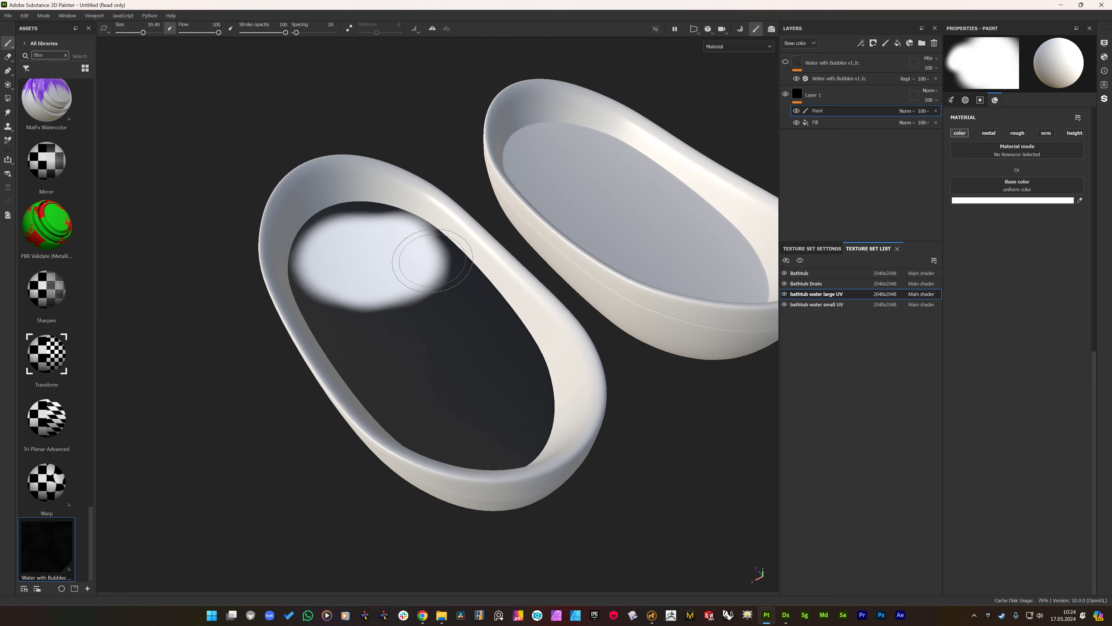
left_click(785, 61)
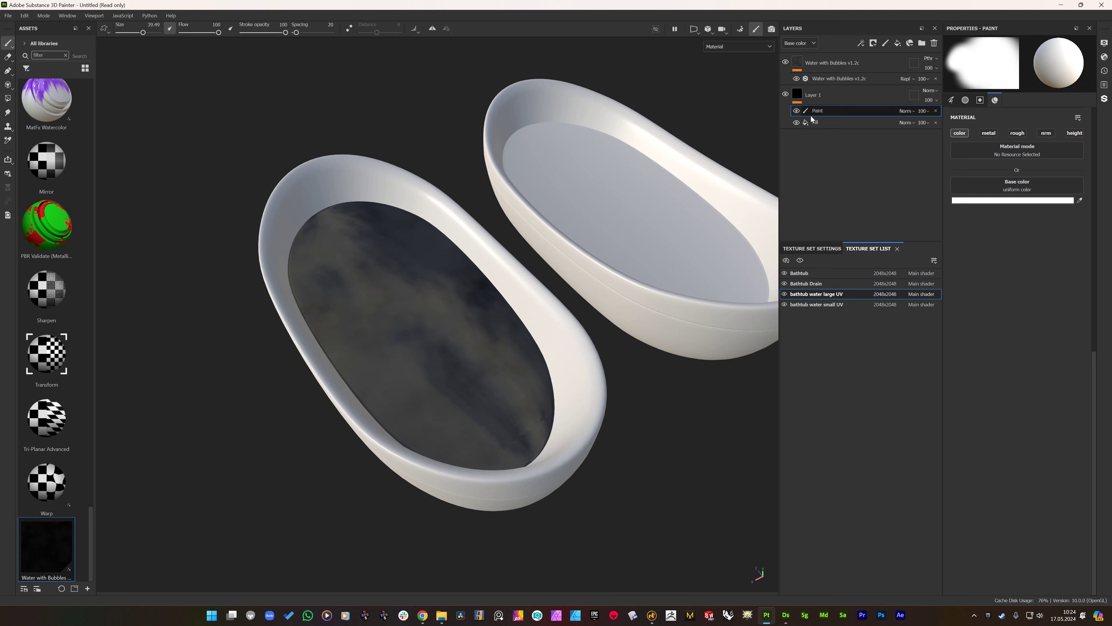
- Paint white foam areas on Layer 1's Paint effect over most of the large UV water, leaving an irregular patch of clear liquid
left_click(817, 119)
left_click(819, 108)
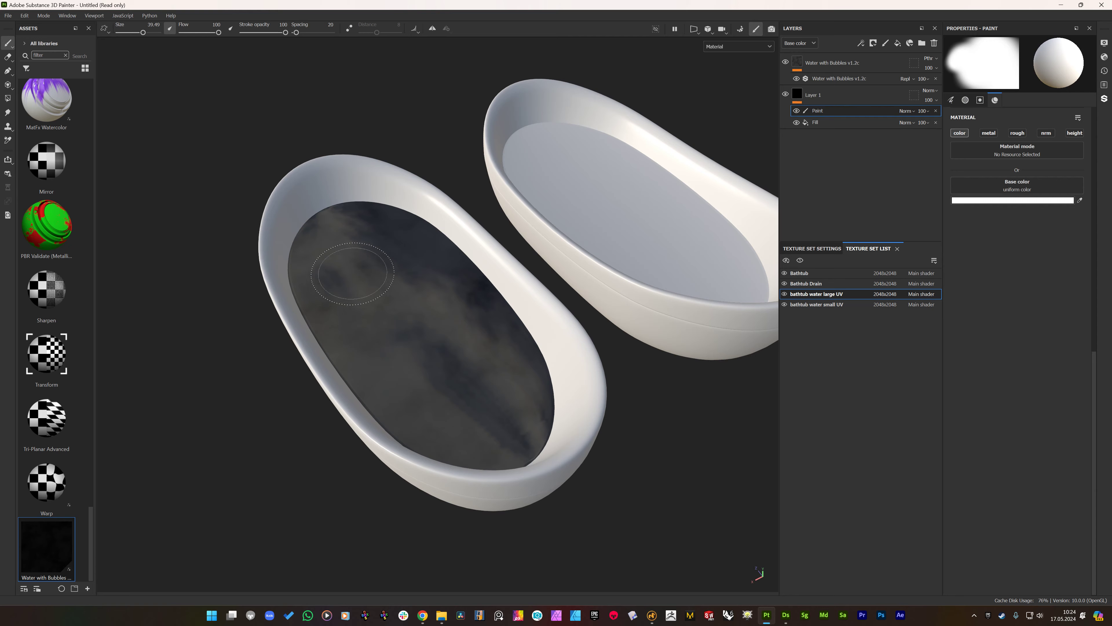
left_click_drag(403, 229, 326, 264)
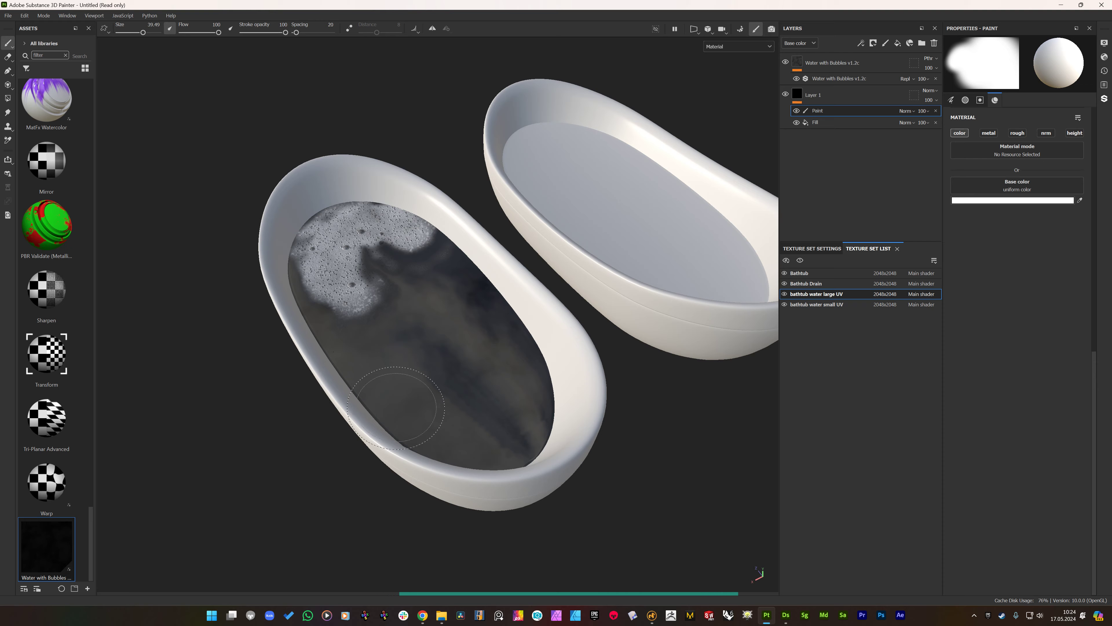
left_click_drag(396, 408, 382, 280)
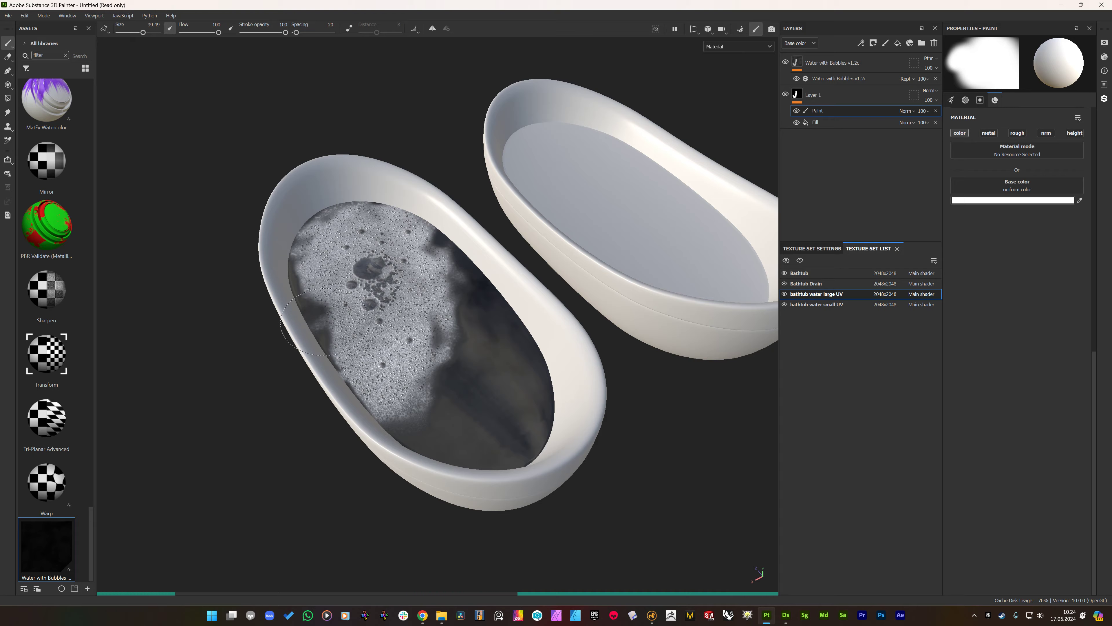
left_click_drag(522, 437, 494, 451)
mouse_move(524, 358)
left_mouse_down()
mouse_move(532, 306)
mouse_move(491, 272)
mouse_move(392, 333)
mouse_move(273, 316)
mouse_move(499, 374)
mouse_move(530, 303)
left_mouse_up()
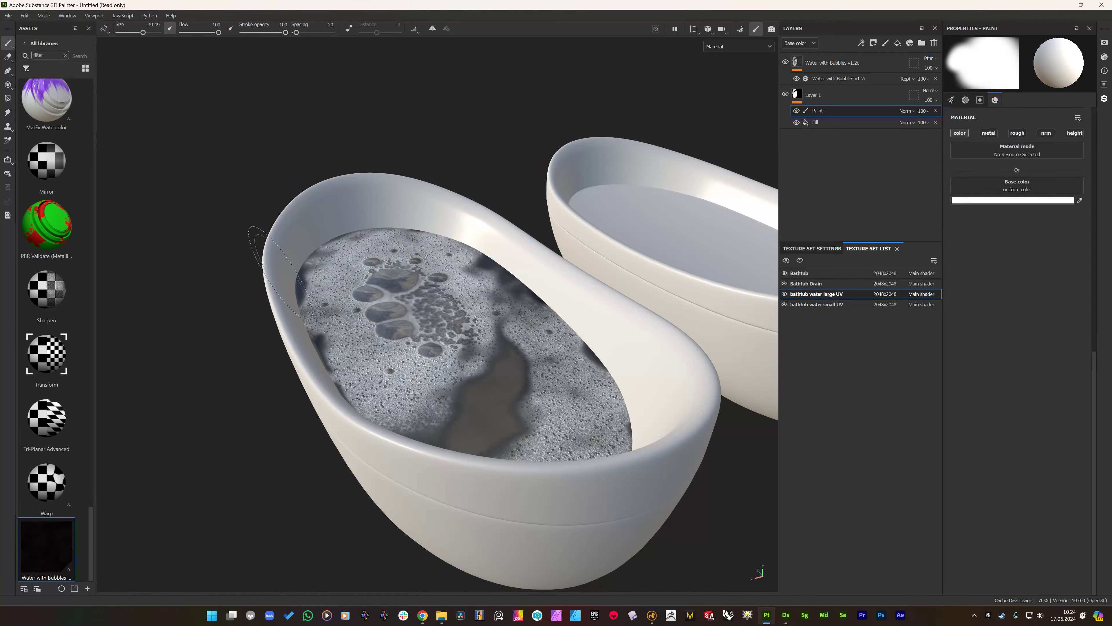
- Add a fill layer to the Bathtub texture set and lower its roughness to 0.0292 for a glossy finish
left_click(810, 286)
left_click(803, 275)
left_click(897, 44)
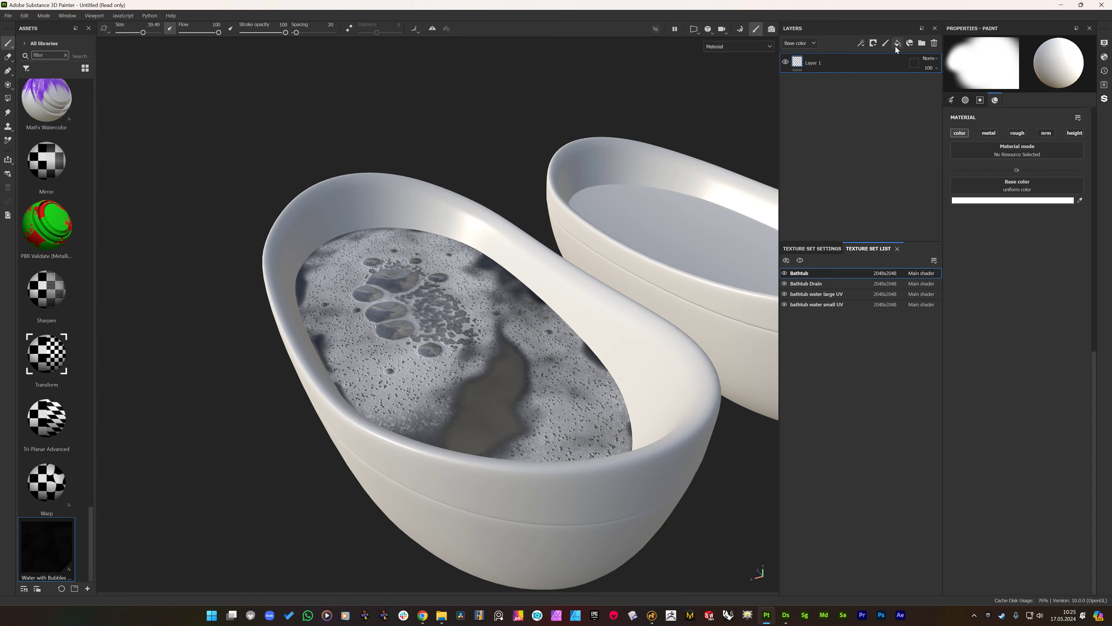
left_click_drag(983, 357, 950, 358)
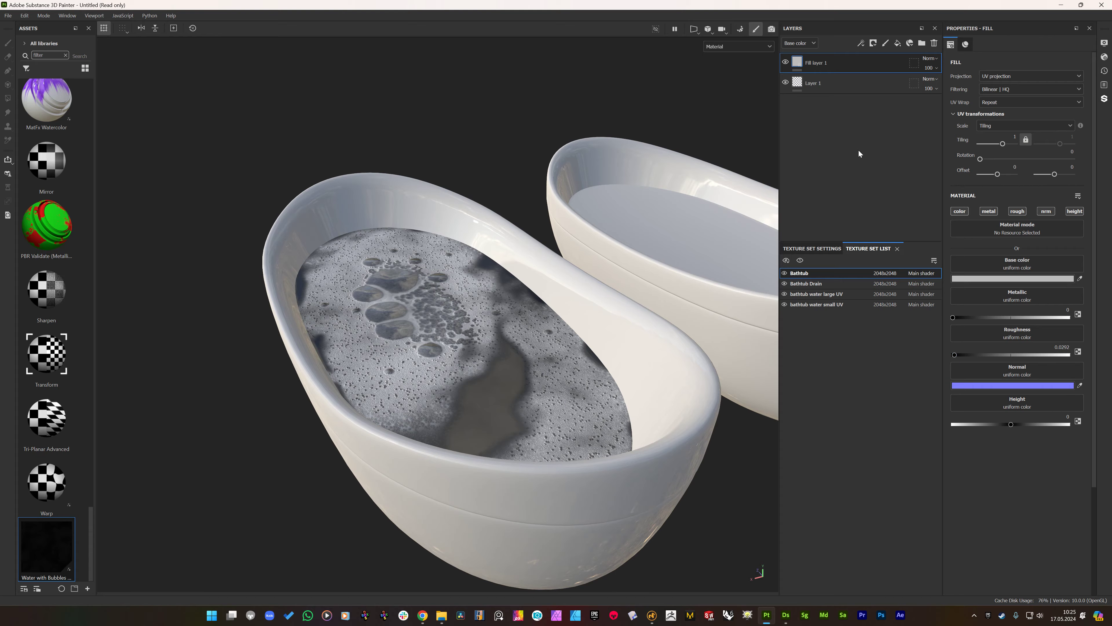
- Return to the bathtub water large UV texture set and open the parameters of its Water with Bubbles v1.2c filter
left_click(801, 83)
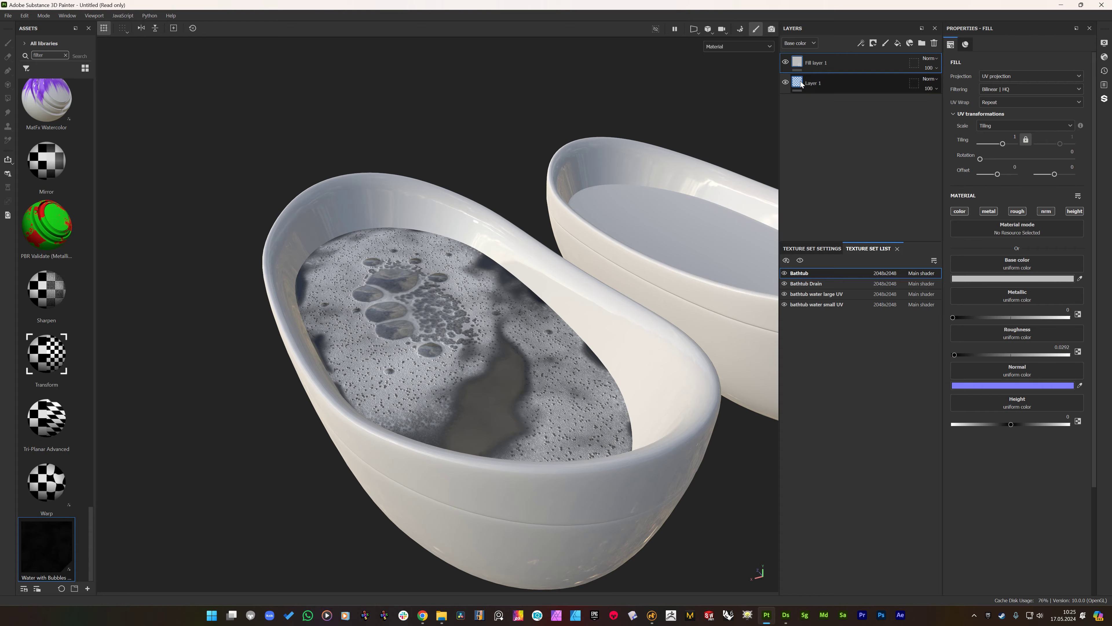
left_click(817, 294)
left_click_drag(648, 193, 646, 237, "alt")
scroll(646, 237, "up", 1)
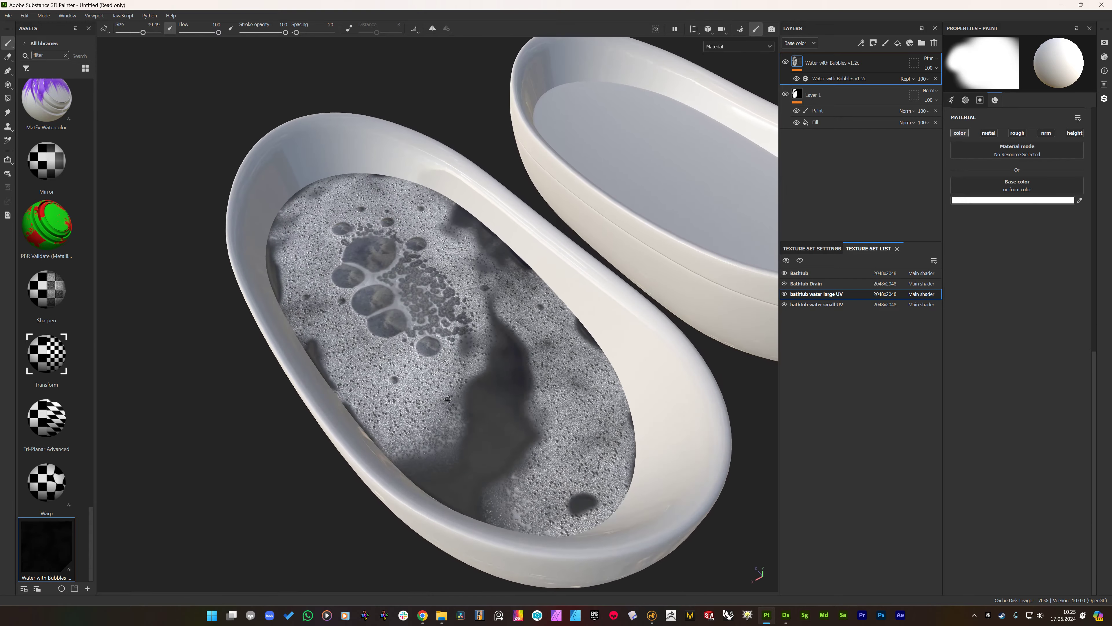
scroll(646, 237, "up", 1)
left_click(828, 78)
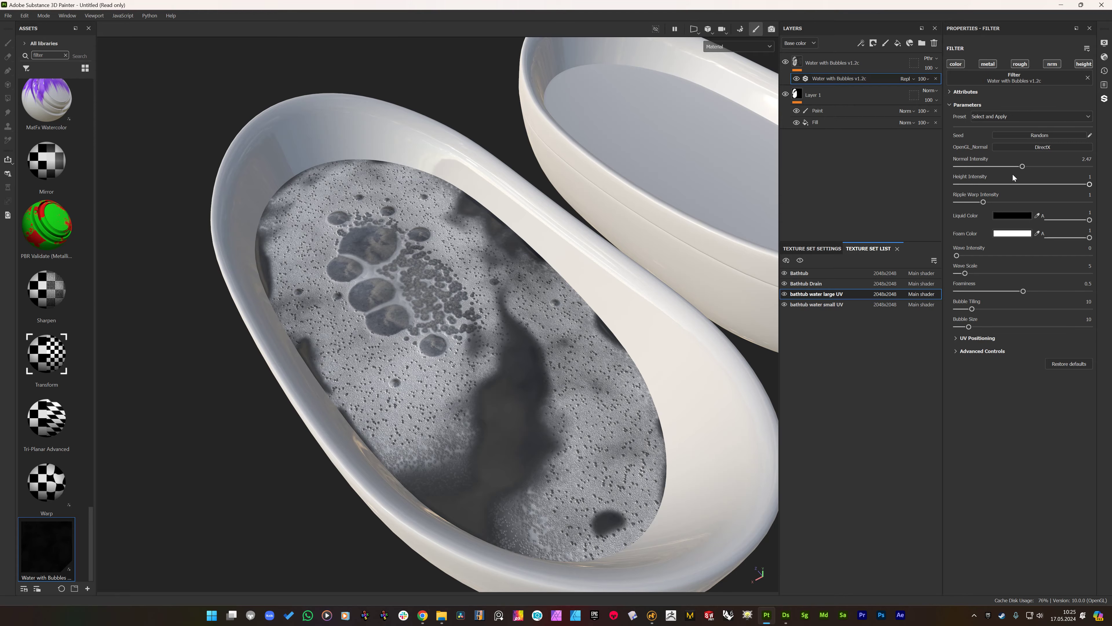
scroll(435, 344, "up", 2)
left_click_drag(436, 344, 444, 303, "alt")
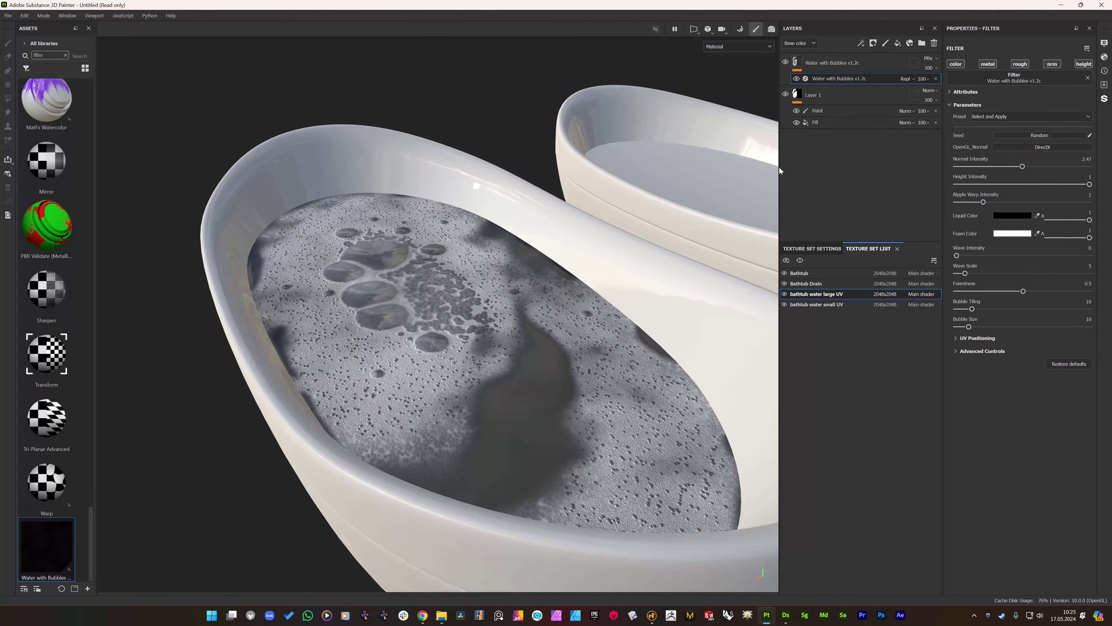
- Set the filter's Normal Intensity to 2.52 while its height channel is temporarily switched off
left_click(1086, 66)
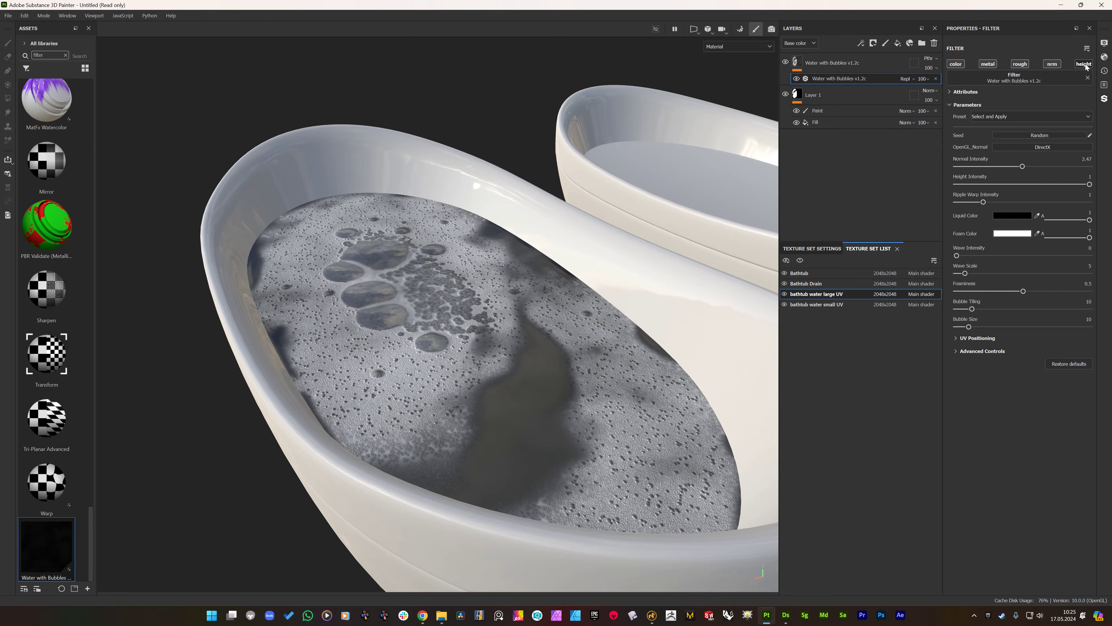
left_click_drag(374, 261, 372, 314, "alt")
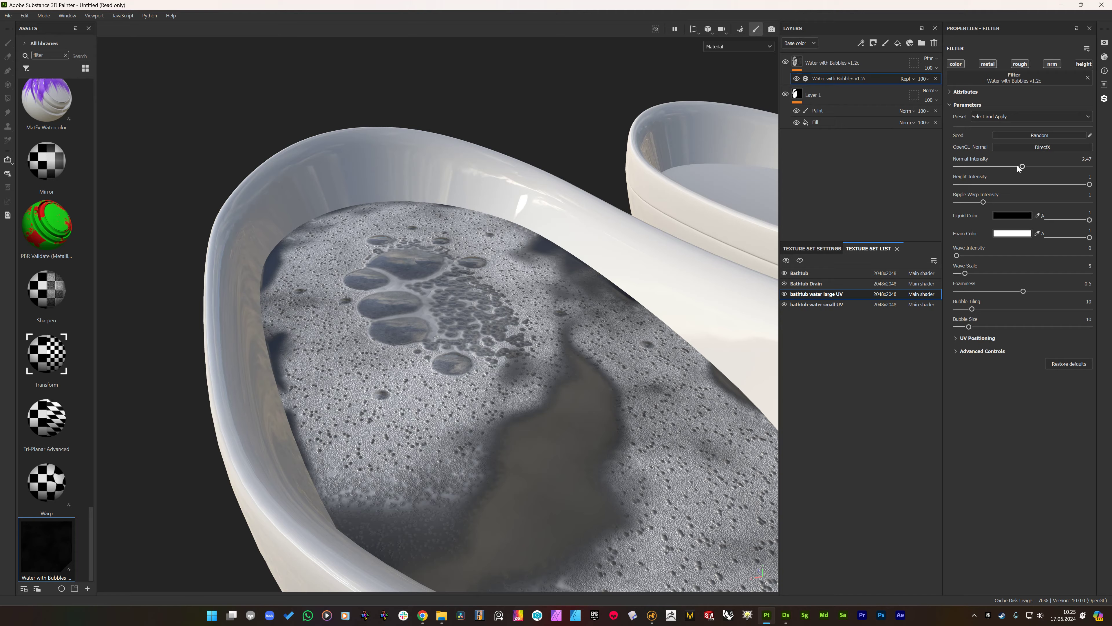
left_click_drag(1016, 167, 1063, 164)
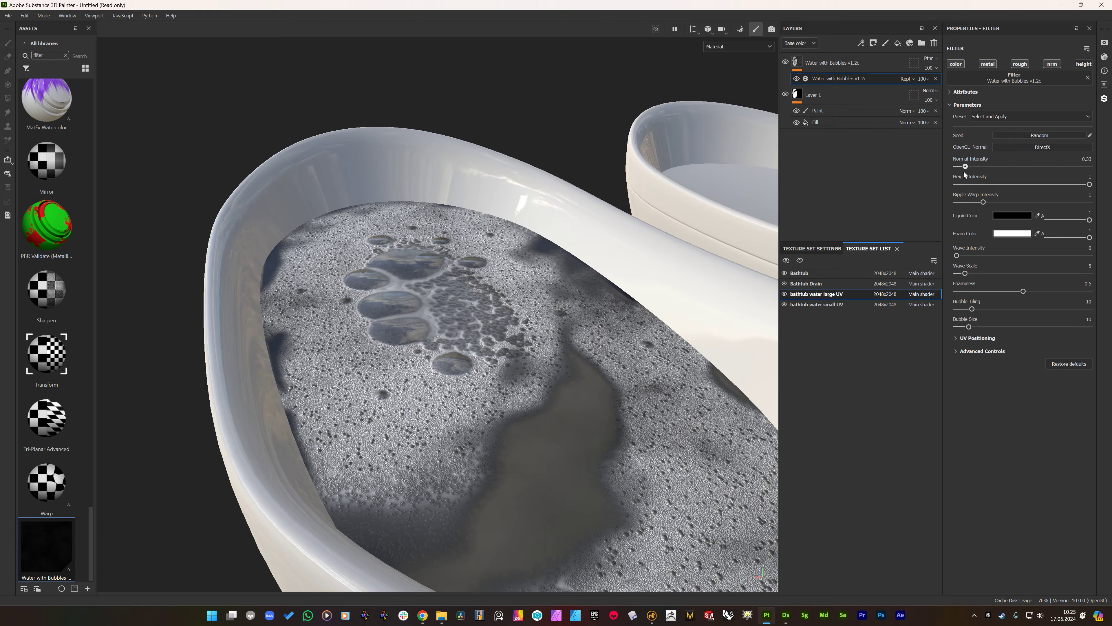
left_click_drag(964, 170, 1026, 183)
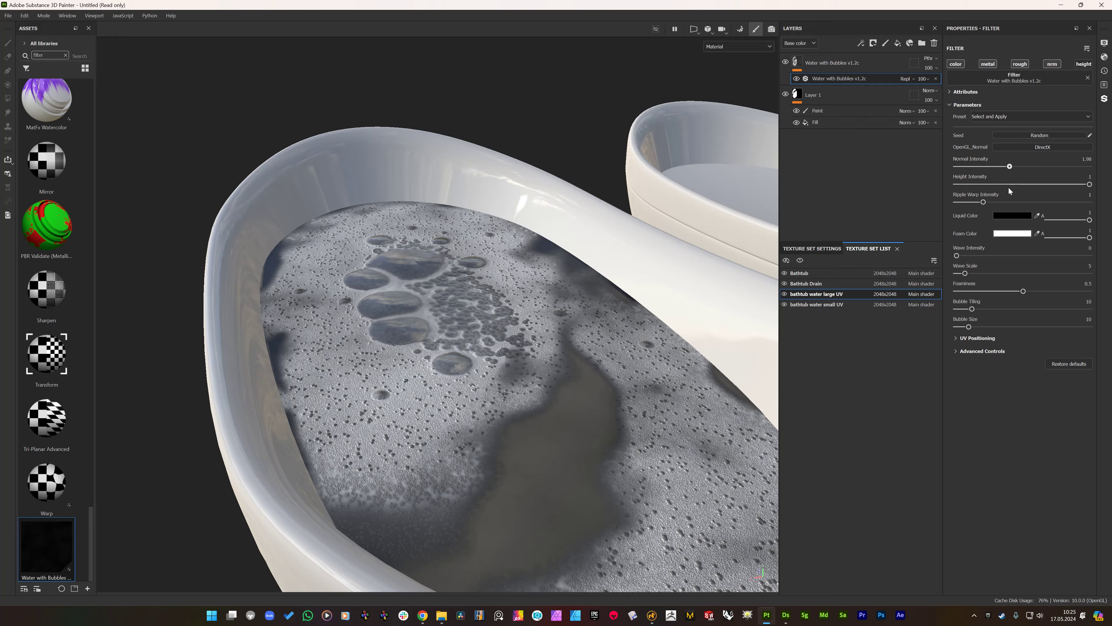
left_click_drag(1020, 182, 1023, 183)
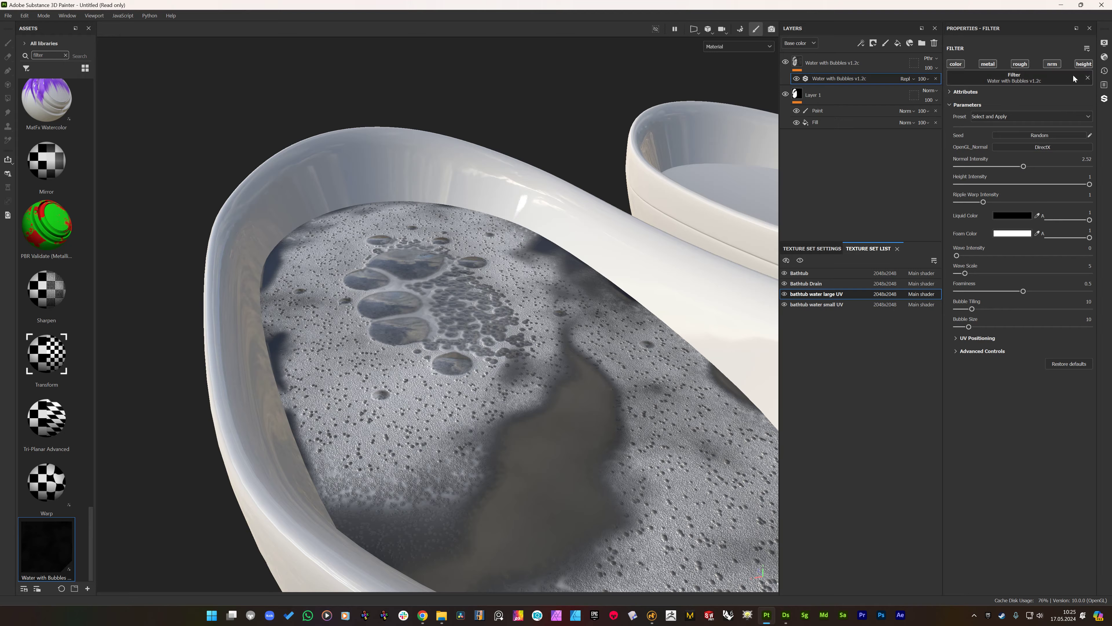
- Set the filter's Height Intensity to 0.9 and Ripple Warp Intensity to 1.34
left_click_drag(1088, 186, 1040, 184)
mouse_move(998, 202)
left_mouse_down()
mouse_move(1006, 201)
mouse_move(982, 208)
mouse_move(991, 202)
left_mouse_up()
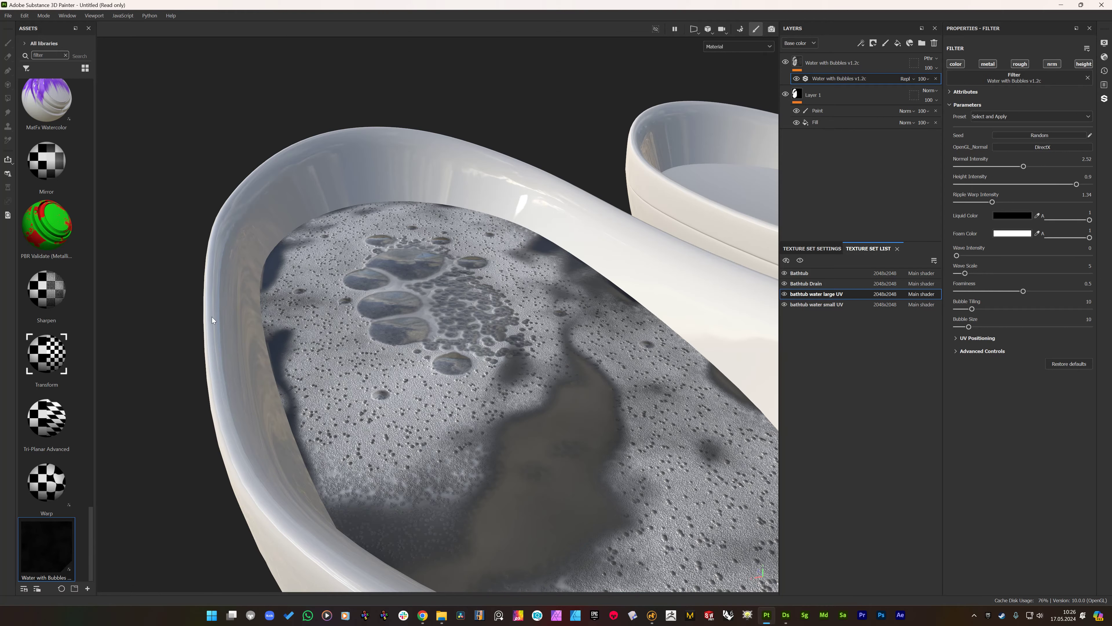
- Hide the Water with Bubbles v1.2c layer to inspect the painted black and white areas, and show it again
left_click_drag(524, 253, 440, 312, "alt")
left_click(785, 63)
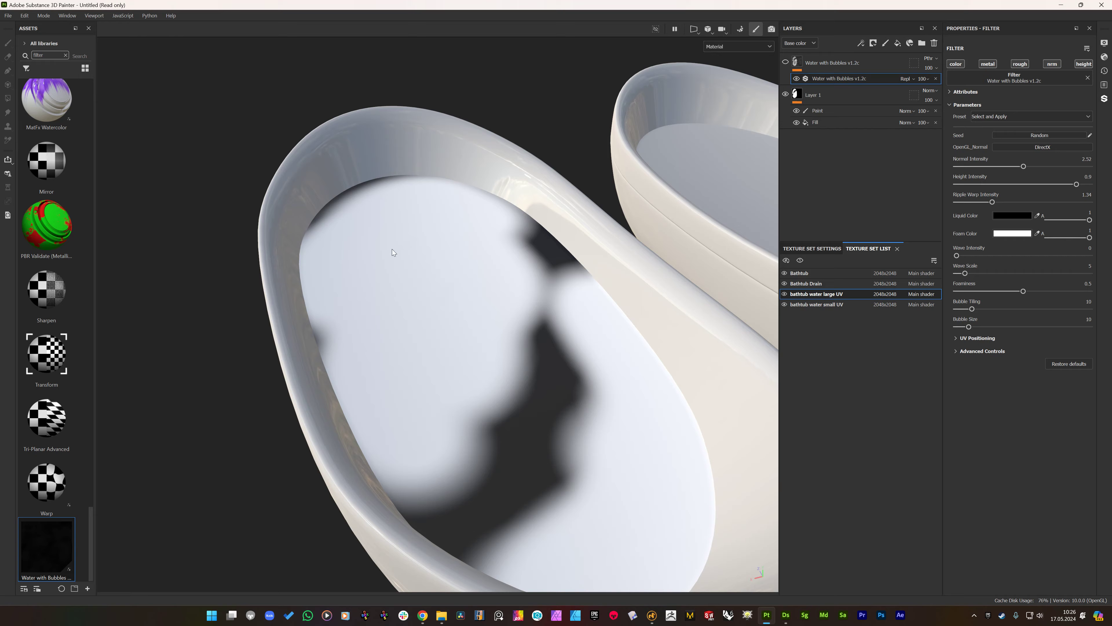
left_click(786, 63)
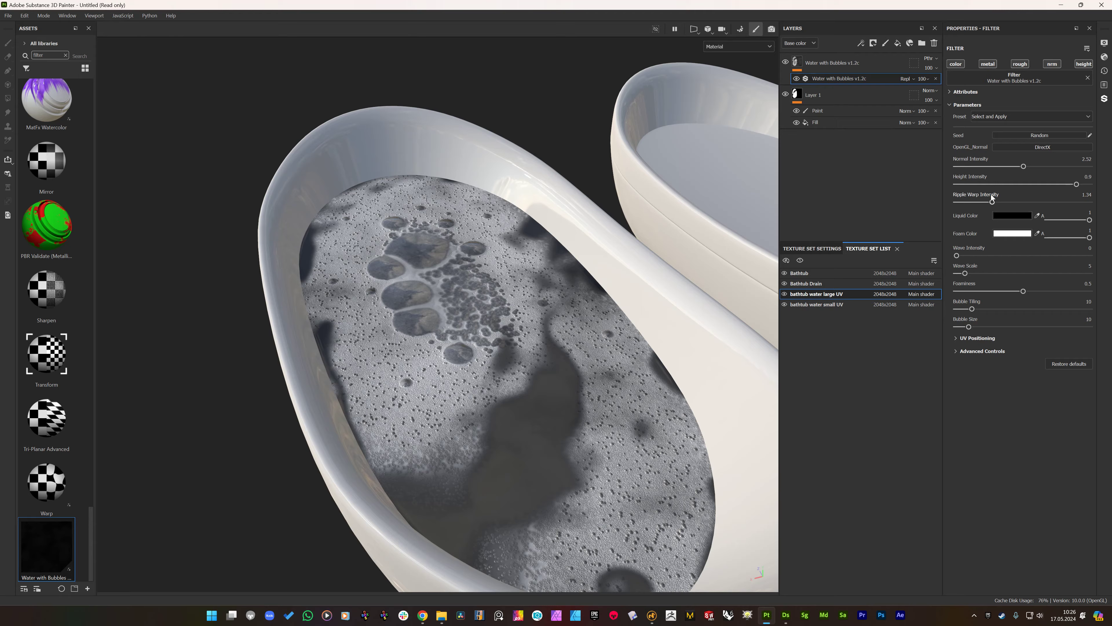
- Set the filter's Liquid Color to red (FF0000) and its Foam Color to blue (0015FF)
left_click(1013, 216)
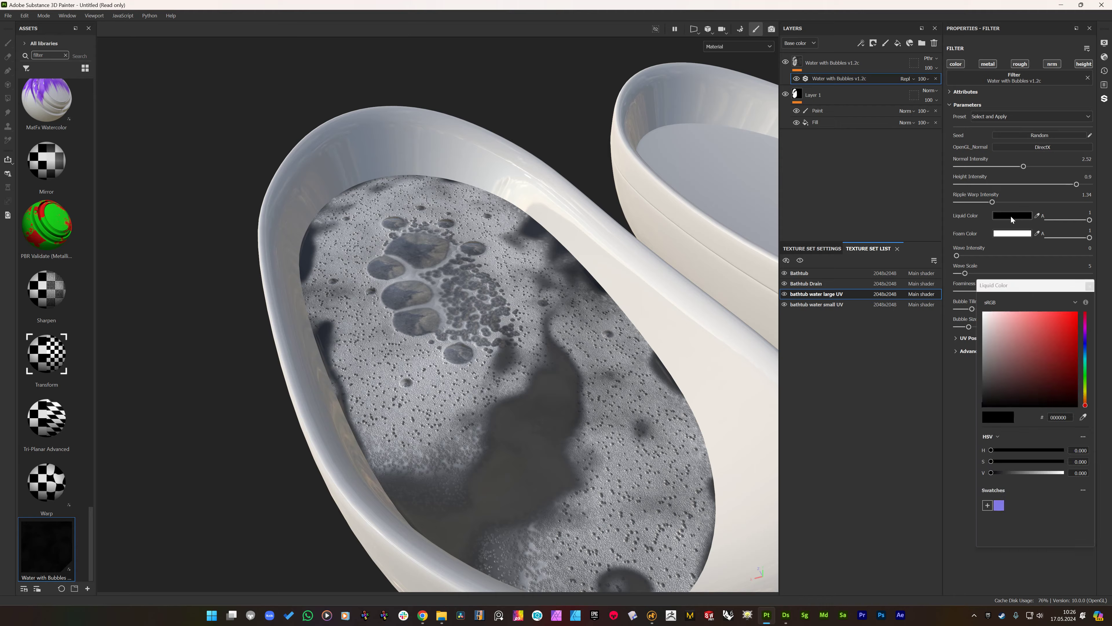
left_click_drag(1062, 342, 1078, 311)
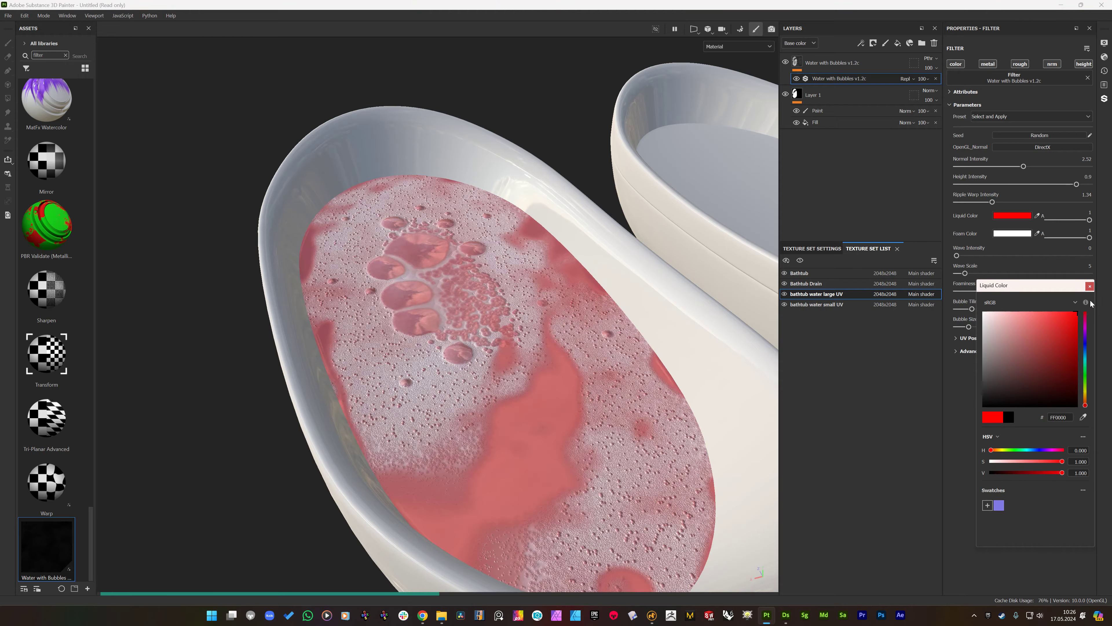
left_click(1014, 234)
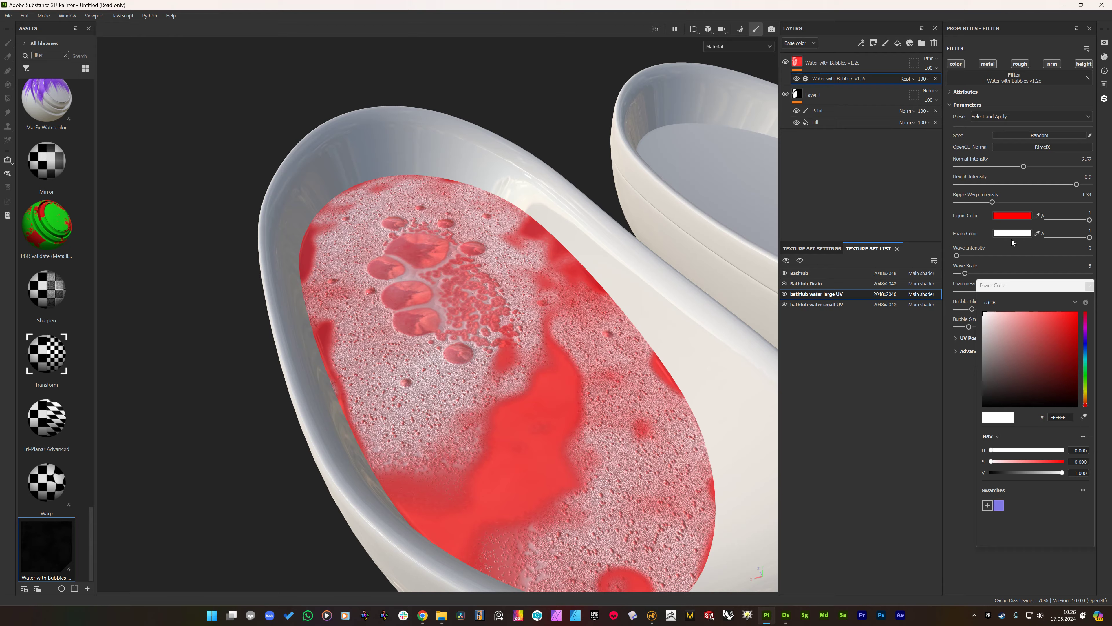
left_click(1084, 344)
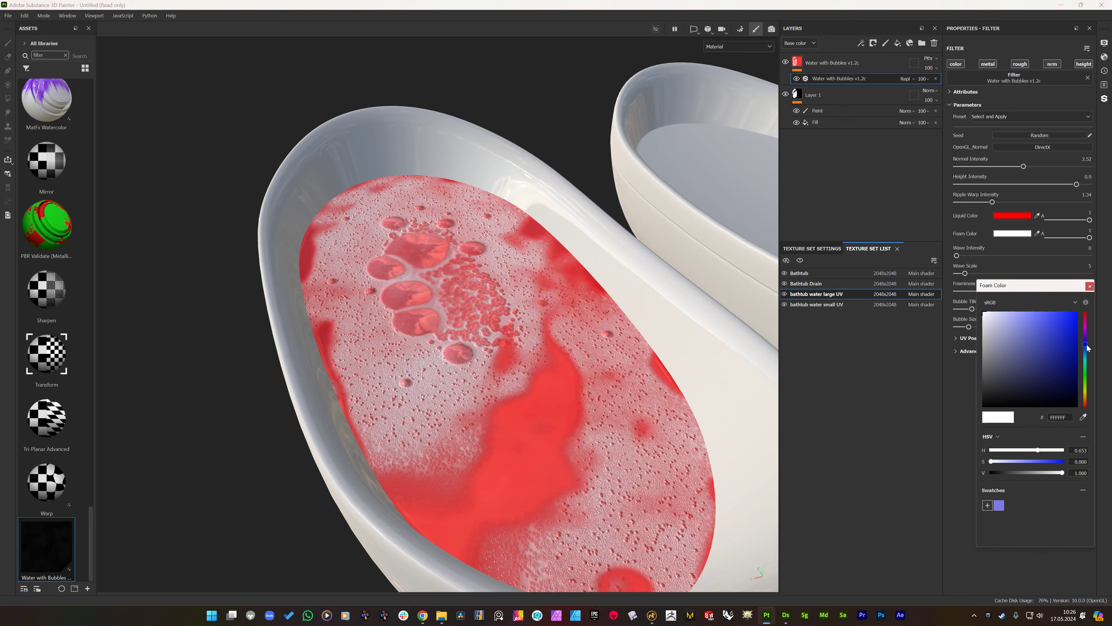
left_click(1076, 313)
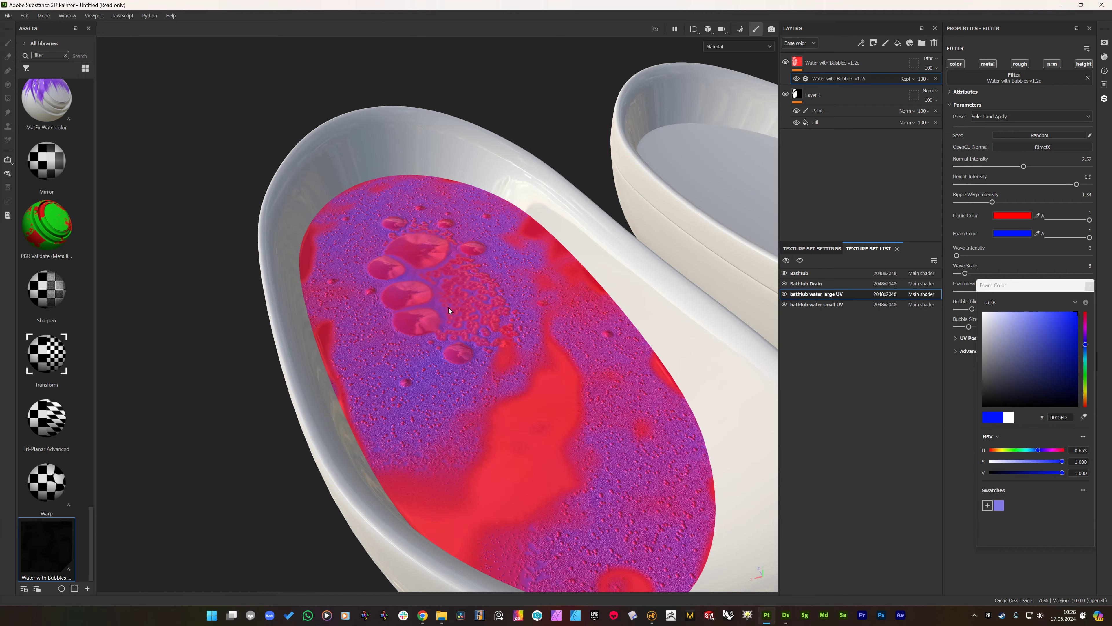
- Set the filter's Liquid Color to white (FFFFFF) and inspect the water from another angle
left_click(1018, 217)
left_click_drag(999, 346, 981, 309)
left_click_drag(386, 341, 481, 296, "alt")
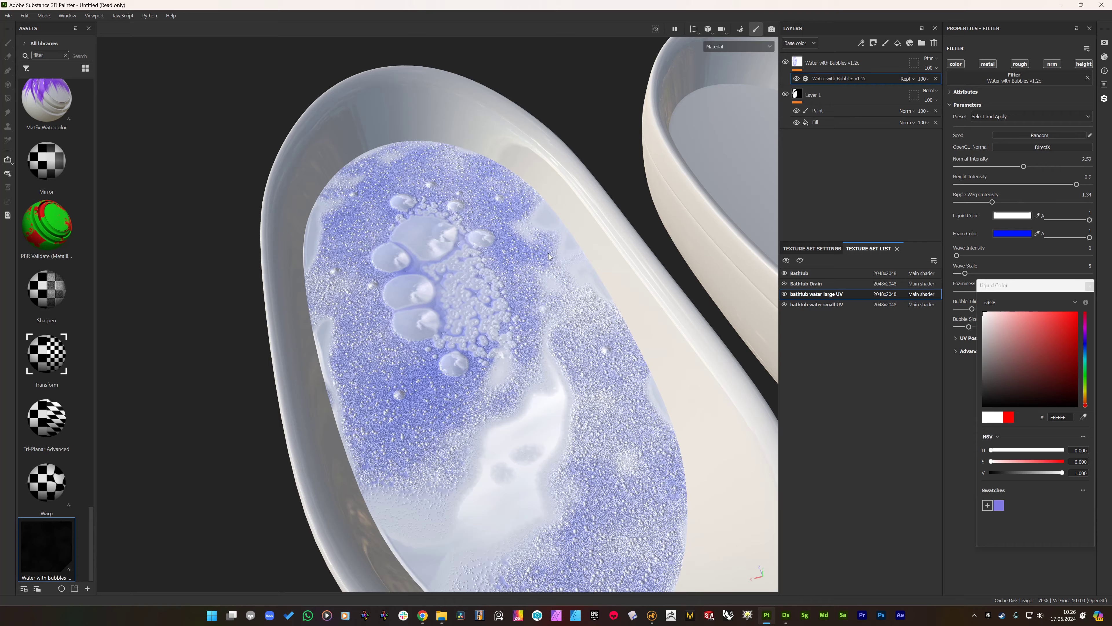
- Set the filter's Liquid Color to a dark brown (341906)
left_click(1008, 215)
left_click(1008, 215)
mouse_move(1016, 323)
left_mouse_down()
mouse_move(982, 386)
mouse_move(1001, 385)
left_mouse_up()
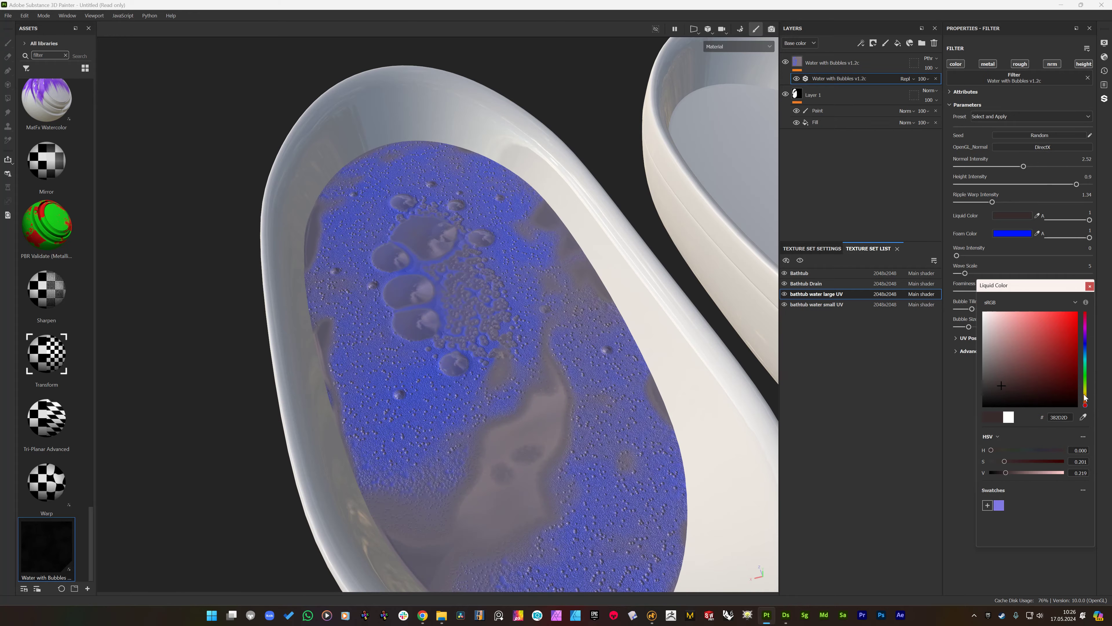
left_click_drag(1087, 403, 1082, 402)
left_click_drag(1015, 393, 1023, 395)
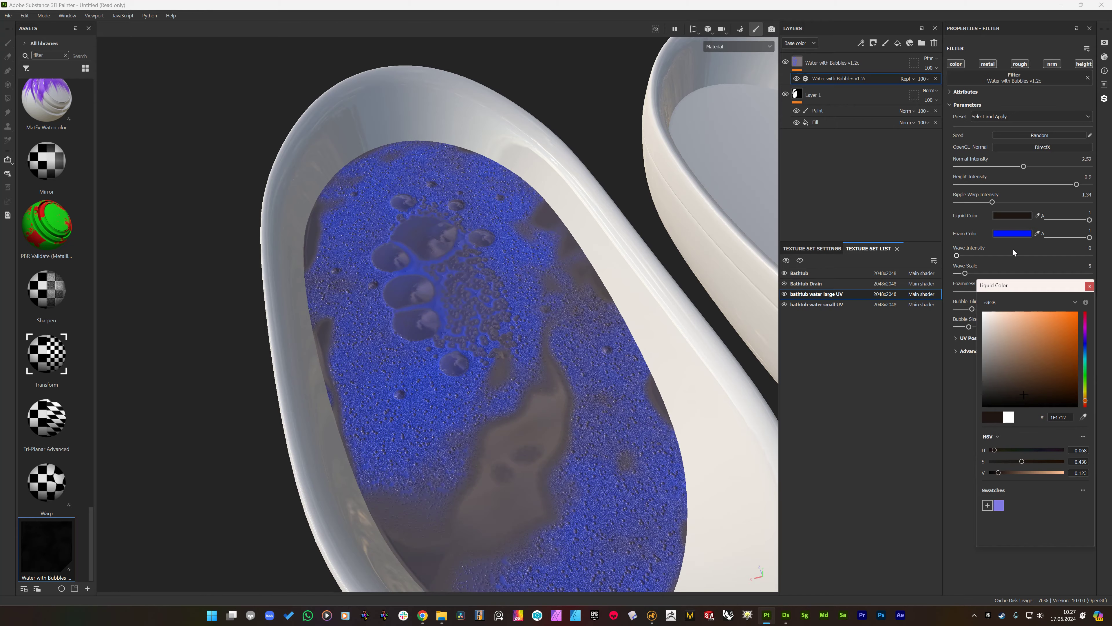
left_click_drag(744, 339, 758, 311, "alt")
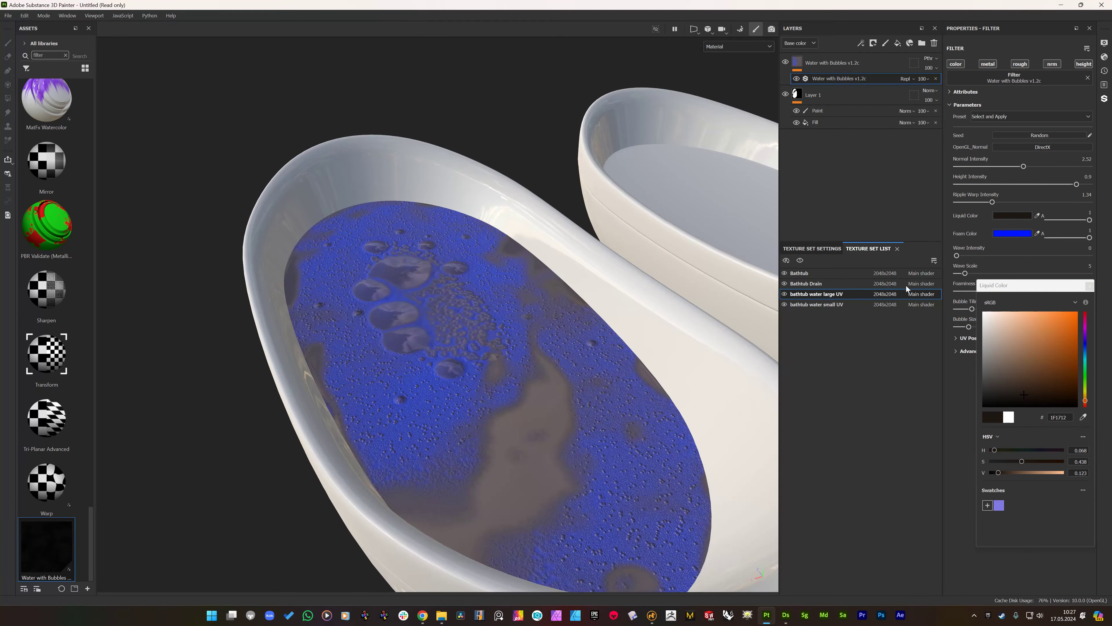
left_click_drag(1043, 384, 1066, 387)
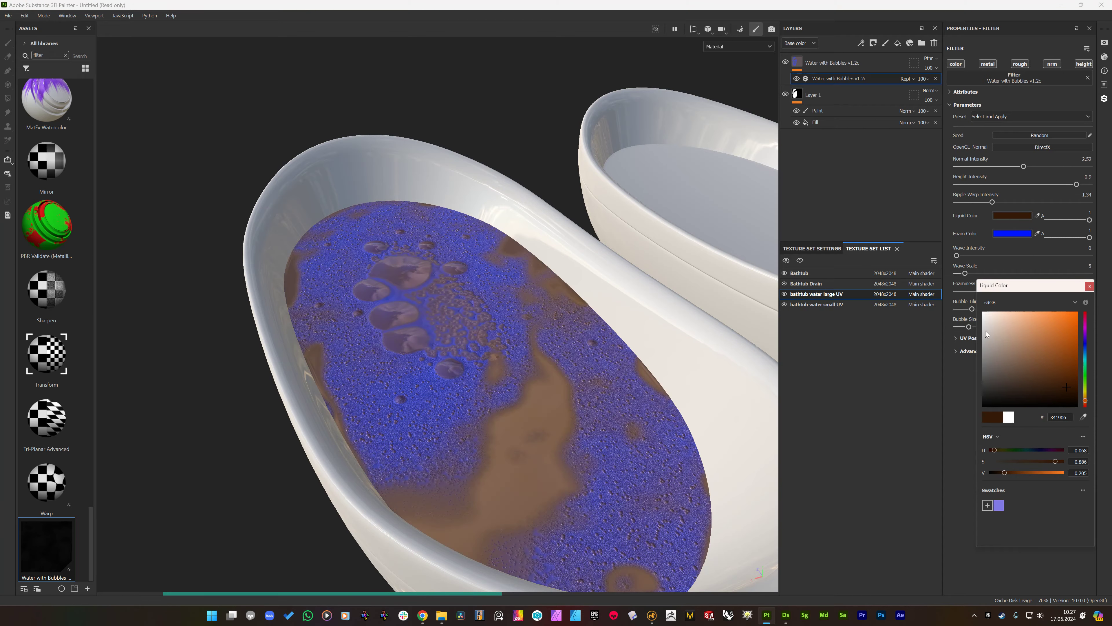
- Set the filter's Foam Color to an orange-brown (AC5E28) and inspect the foam in the tub
left_click(1012, 233)
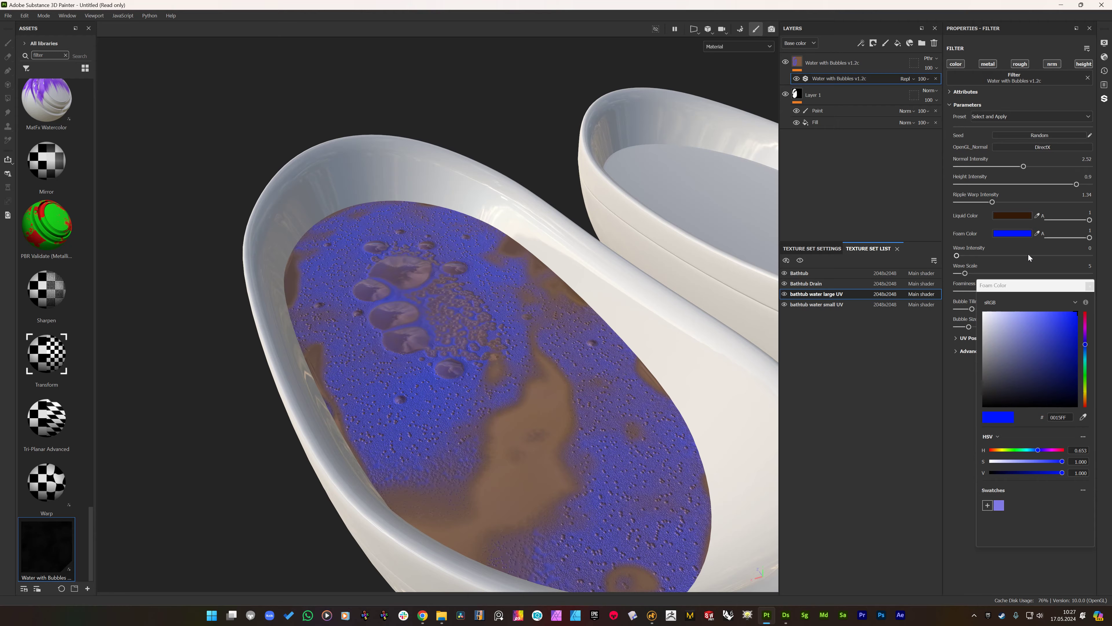
left_click(1086, 400)
left_click_drag(1015, 357, 1043, 347)
left_click(1055, 342)
left_click_drag(428, 391, 701, 293, "alt")
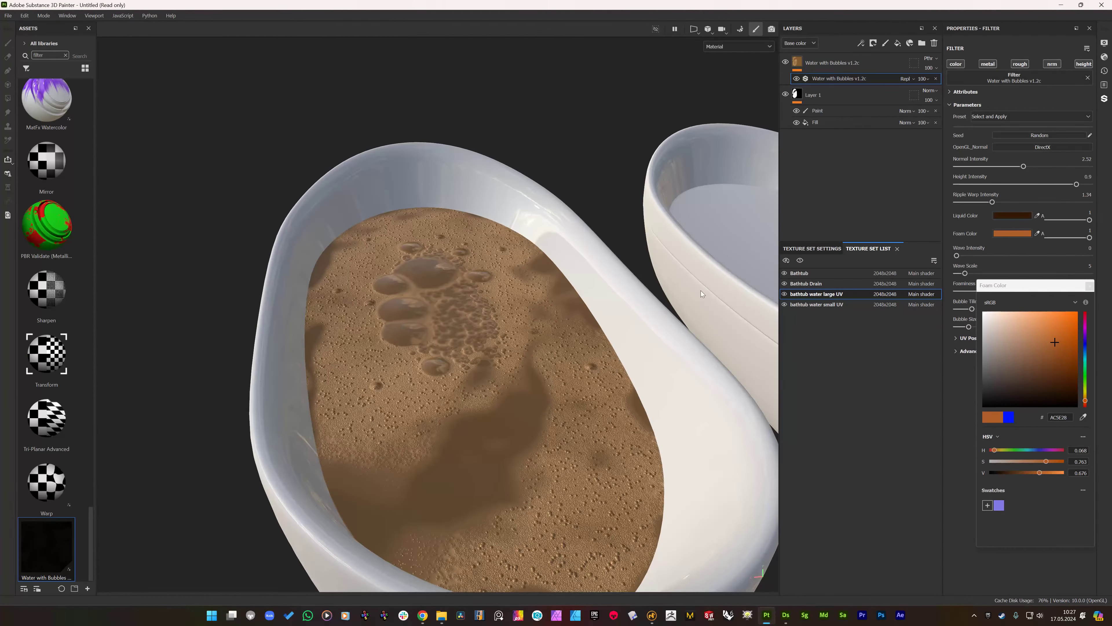
- Set the filter's Foam Color back to white and its Liquid Color to black (000000), and close the color picker
left_click_drag(1017, 324, 985, 312)
left_click(1012, 215)
left_click_drag(1001, 351, 974, 395)
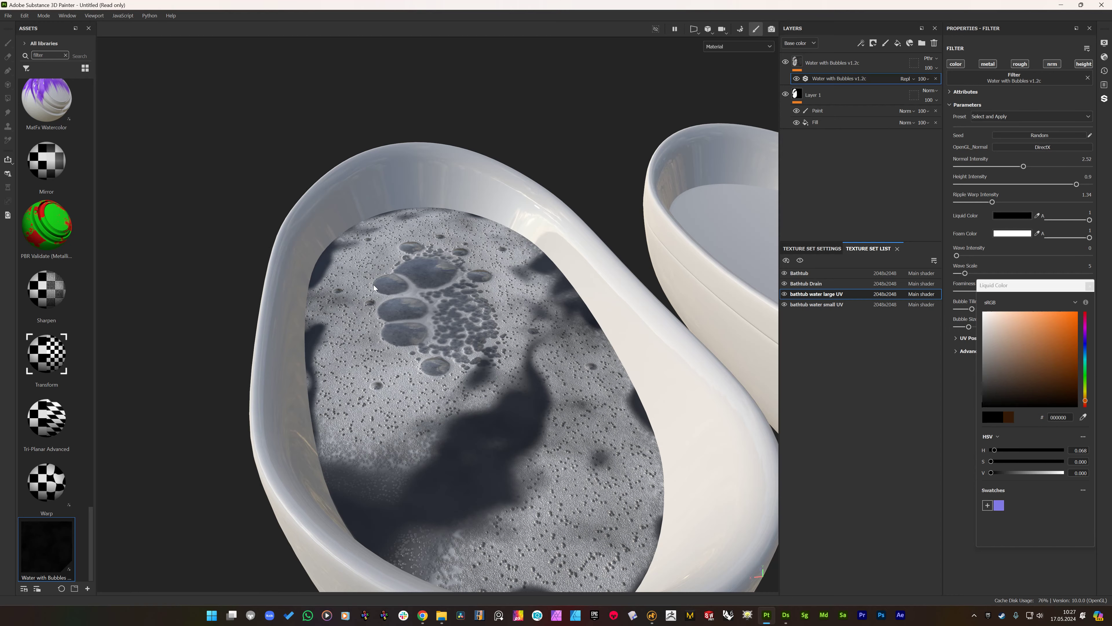
left_click_drag(374, 287, 380, 252, "alt")
left_click(1089, 286)
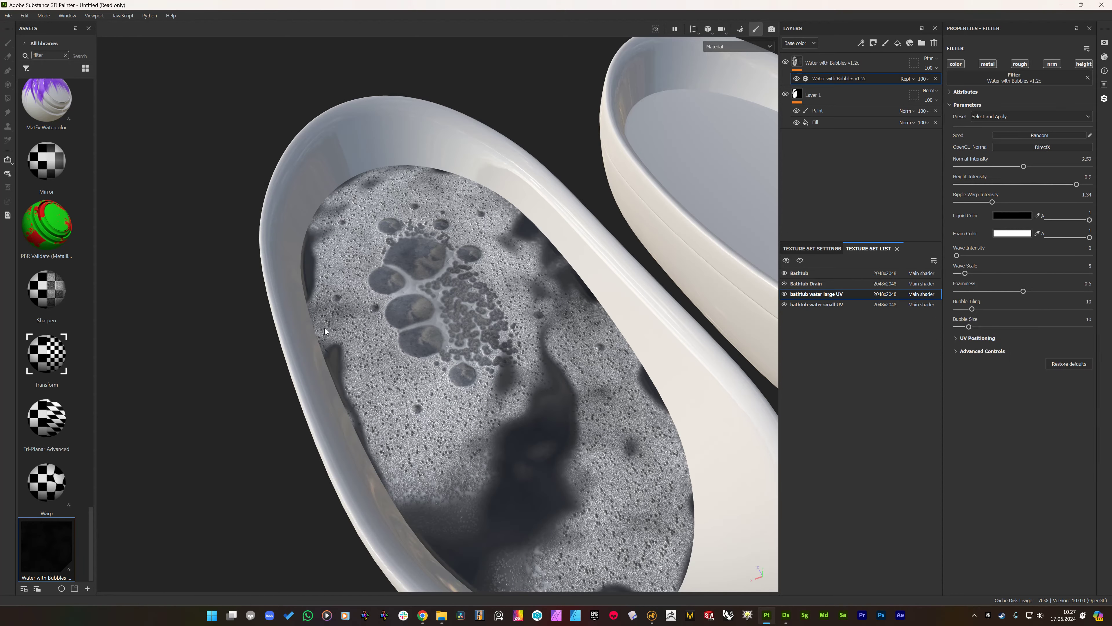
left_click_drag(367, 313, 532, 329, "alt")
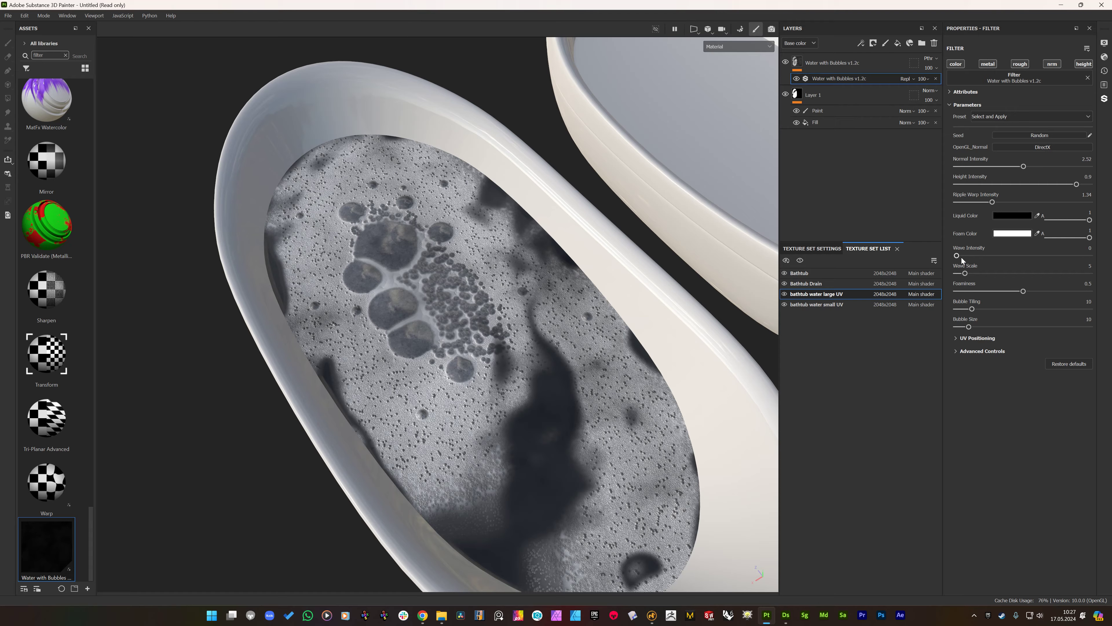
- Try a Wave Intensity of 0.88 with a Wave Scale of 40 on the water, and return them to 0 and 1
left_click_drag(455, 335, 407, 260, "alt")
left_click_drag(957, 257, 1023, 256)
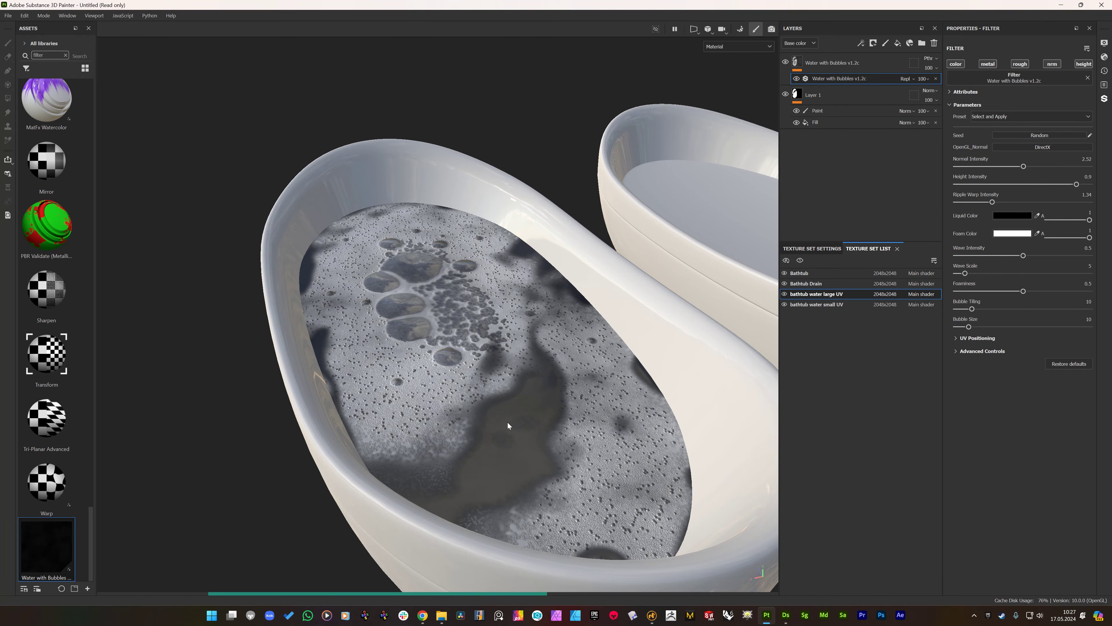
left_click_drag(1039, 255, 1073, 256)
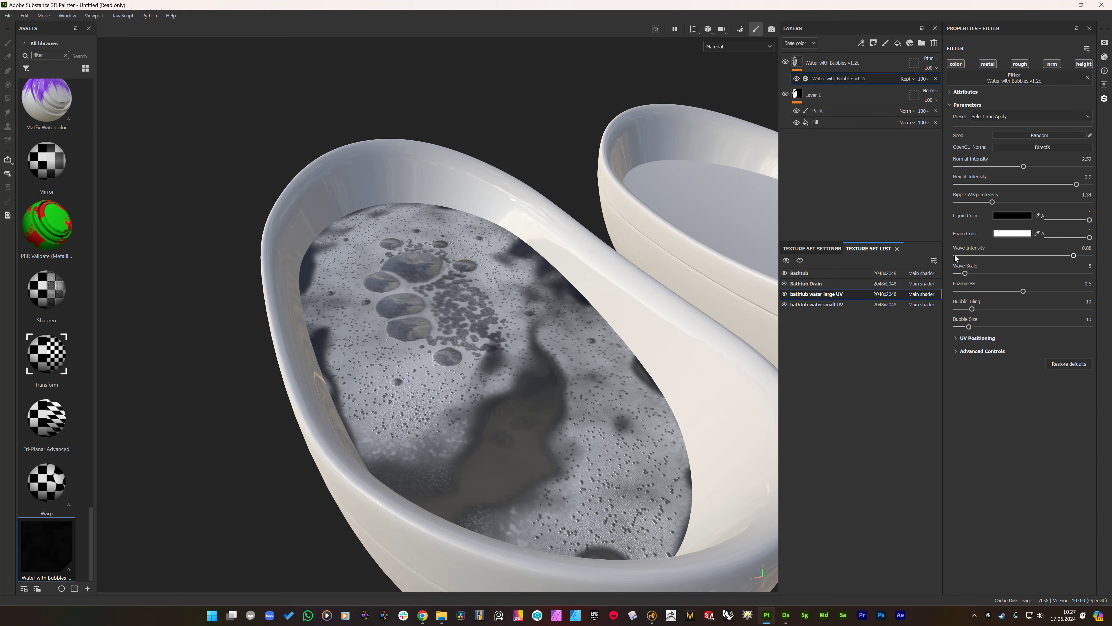
left_click_drag(1013, 272, 1040, 273)
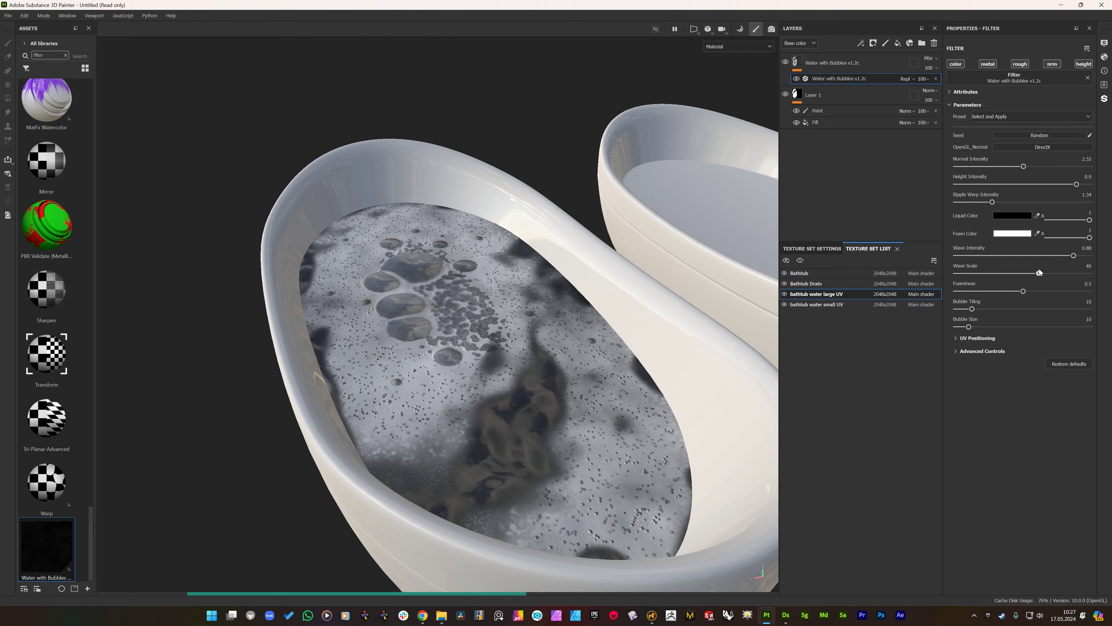
left_click_drag(517, 368, 578, 350, "alt")
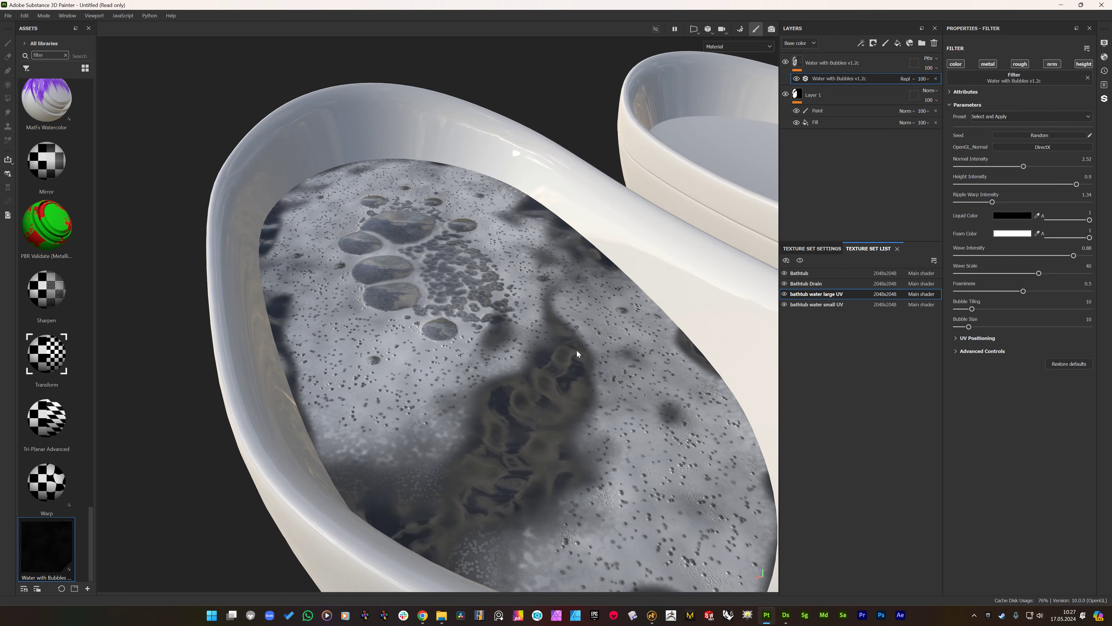
mouse_move(465, 441)
left_mouse_down("alt")
mouse_move(504, 346)
mouse_move(459, 477)
mouse_move(482, 433)
left_mouse_up("alt")
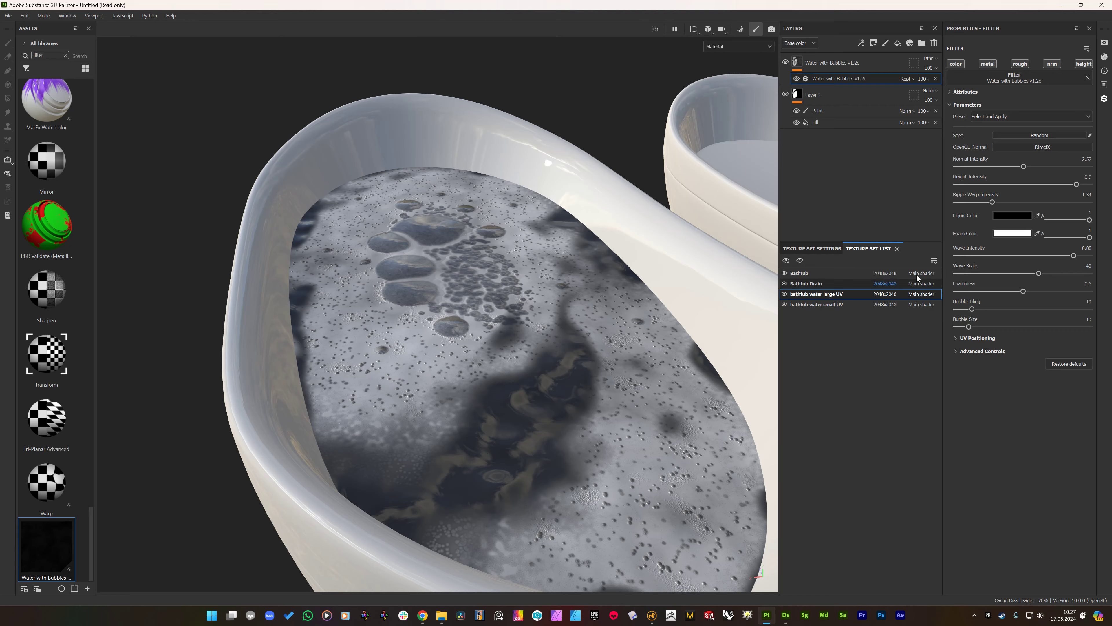
left_click_drag(1007, 255, 954, 272)
- Raise the filter's Foaminess above 0.72 and inspect the foam from higher up
left_click_drag(1025, 292, 1073, 291)
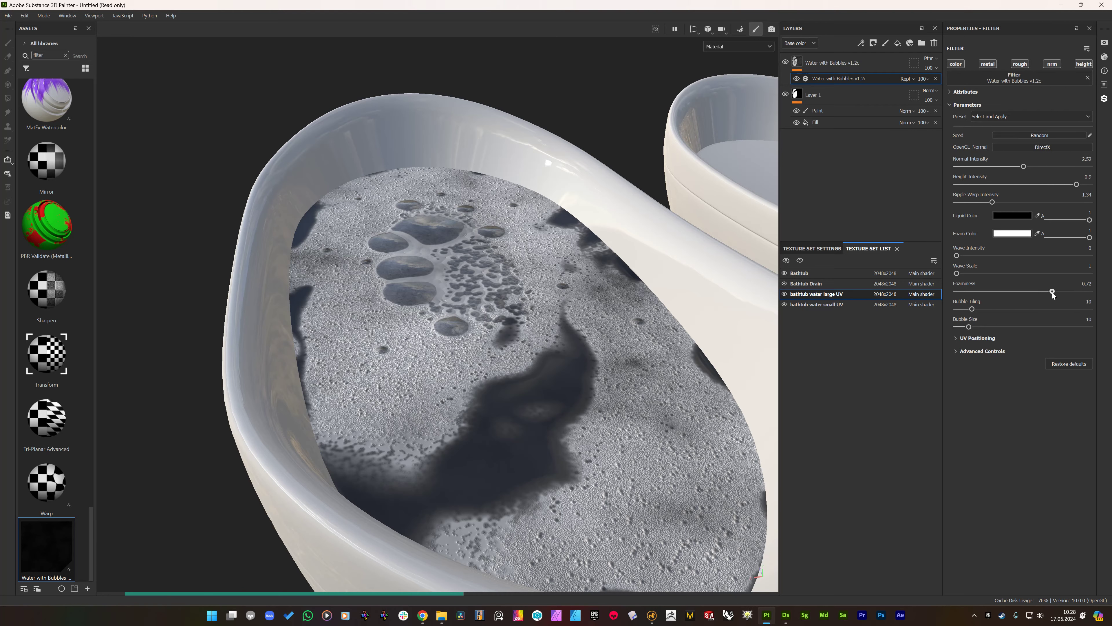
left_click_drag(1055, 291, 1060, 291)
left_click_drag(359, 296, 408, 273, "alt")
- Lower the filter's Foaminess to 0 and back up to 0.05, and inspect the bubble cluster up close
left_click(969, 291)
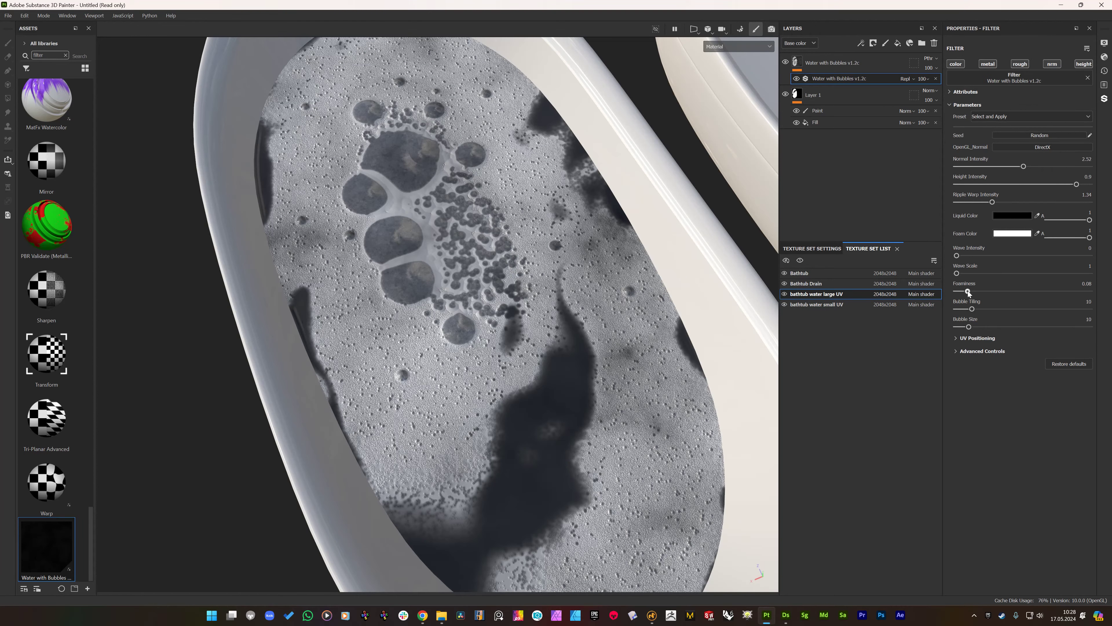
left_click_drag(962, 292, 951, 295)
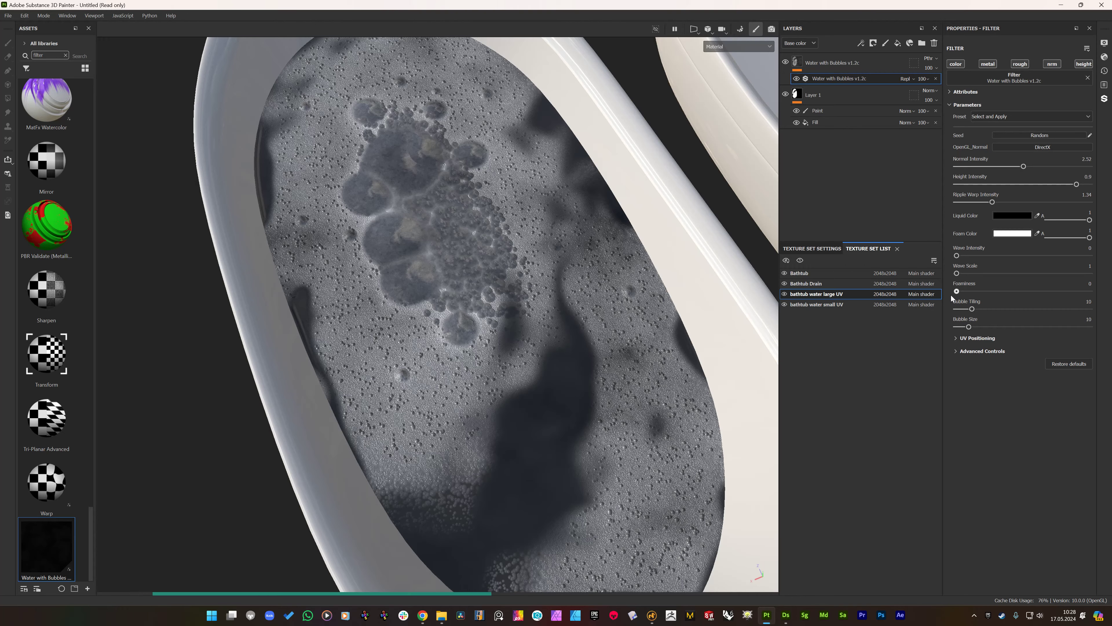
left_click(962, 292)
scroll(424, 252, "up", 3)
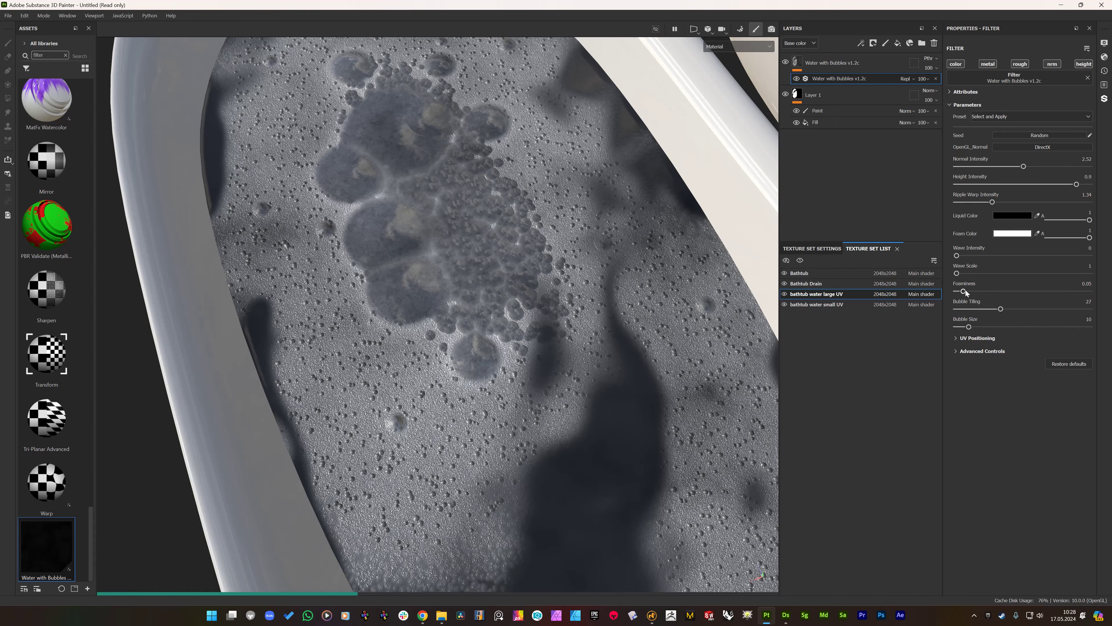
- Set the filter's Bubble Tiling to 10 and its Foaminess to 0.31
double_click(978, 304)
left_click(989, 289)
mouse_move(988, 291)
left_mouse_down()
mouse_move(1012, 289)
mouse_move(999, 291)
left_mouse_up()
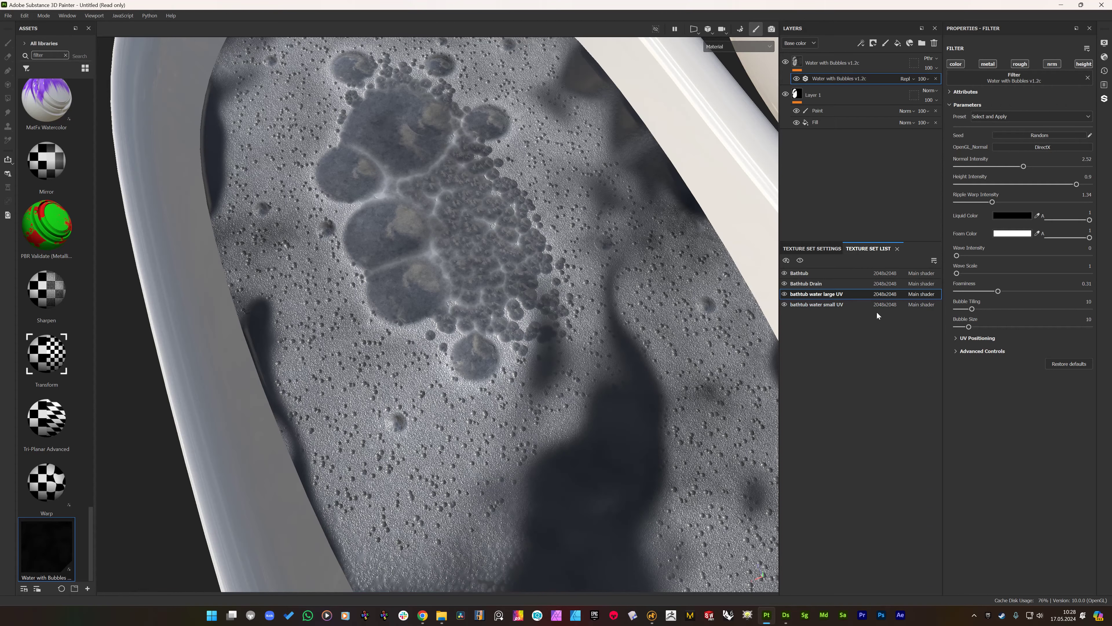
scroll(525, 349, "down", 4)
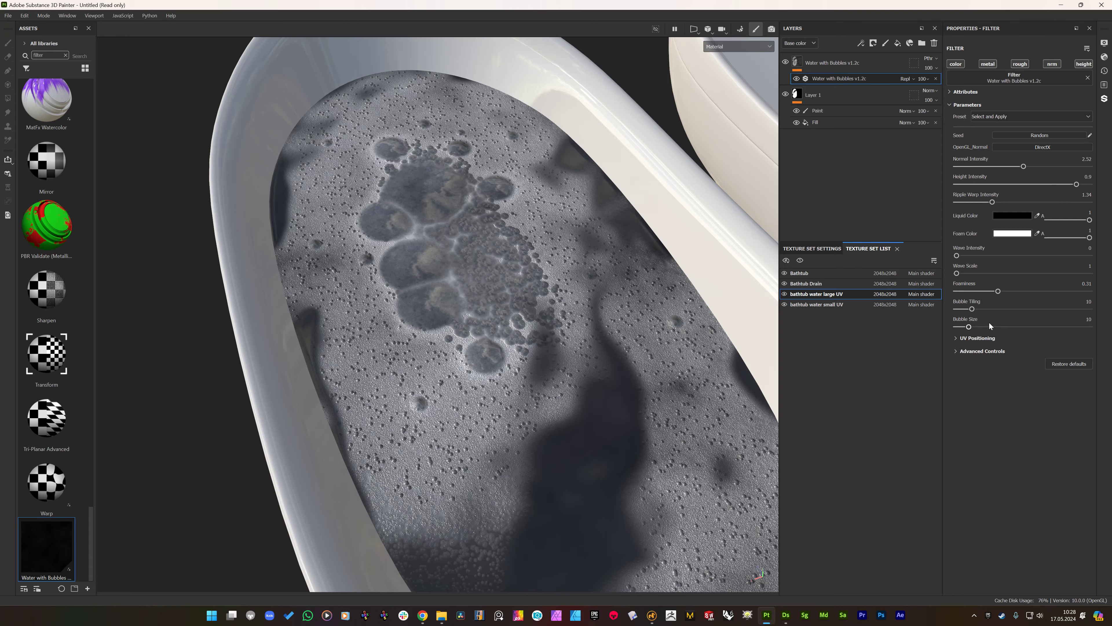
- Set Bubble Tiling to 23 and Bubble Size to 39.18, and inspect the enlarged bubbles from another angle
left_click_drag(968, 327, 997, 309)
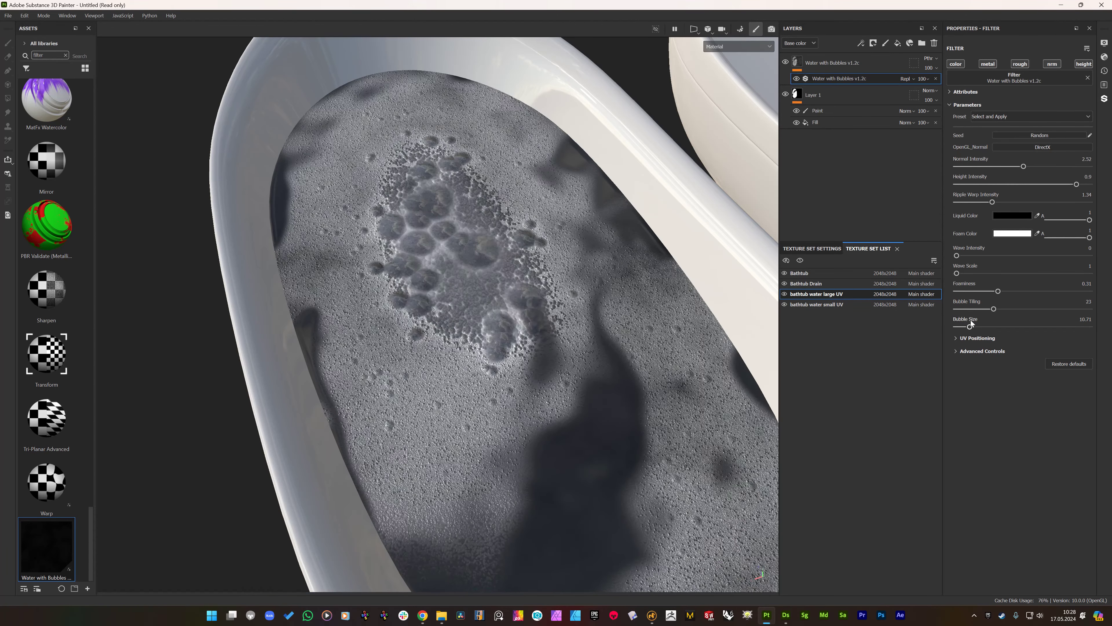
left_click_drag(981, 325, 1008, 320)
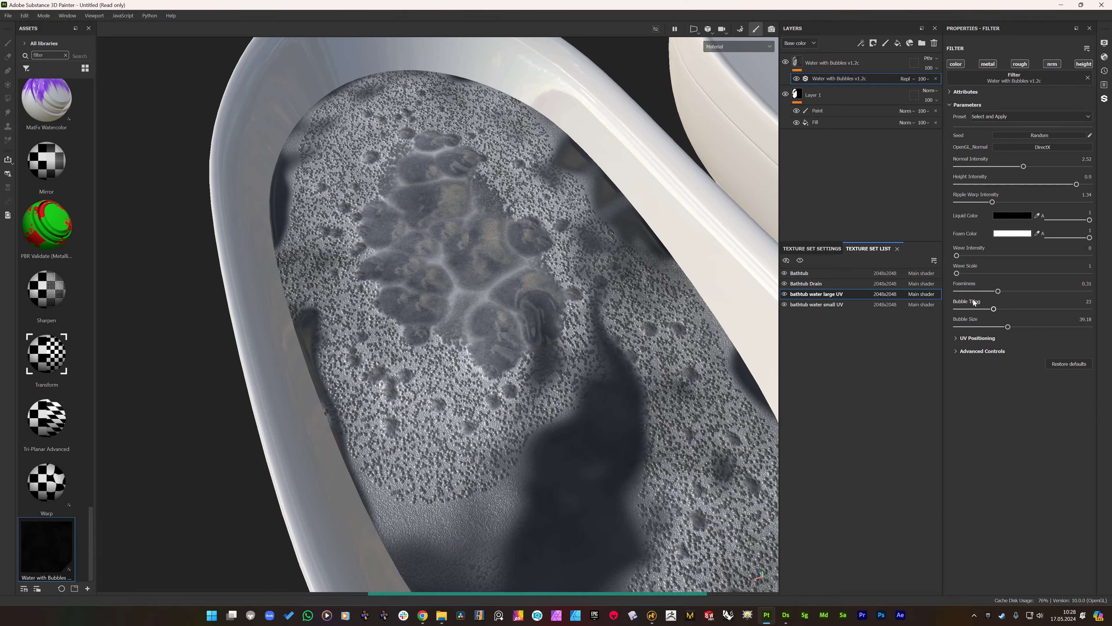
left_click_drag(576, 291, 532, 272, "alt")
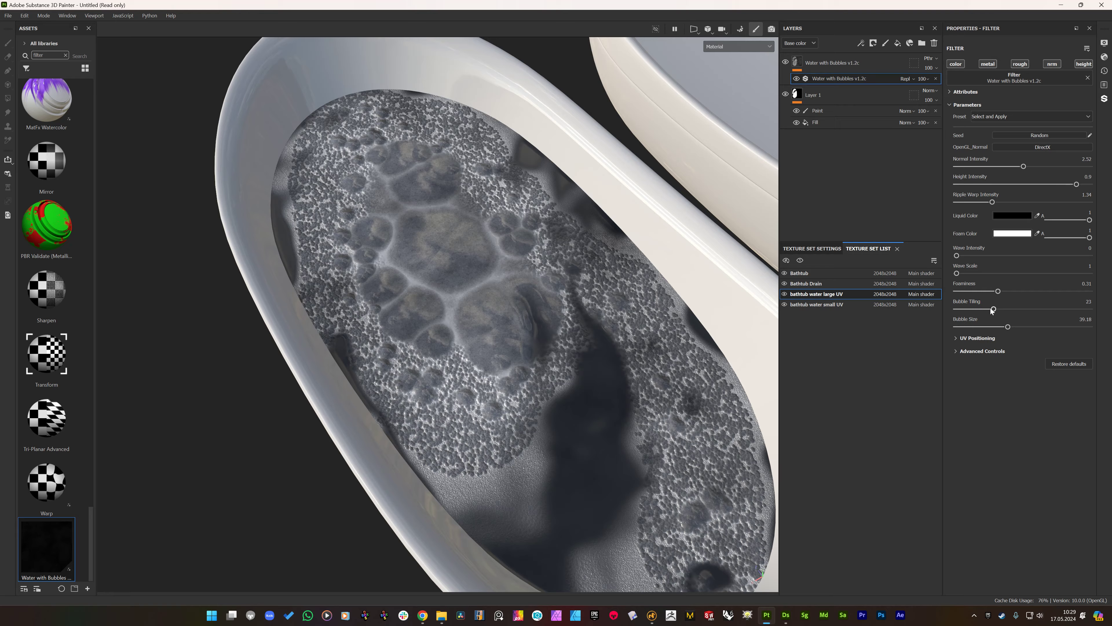
- Apply the Default Parameters preset to the Water with Bubbles filter
left_click(1006, 115)
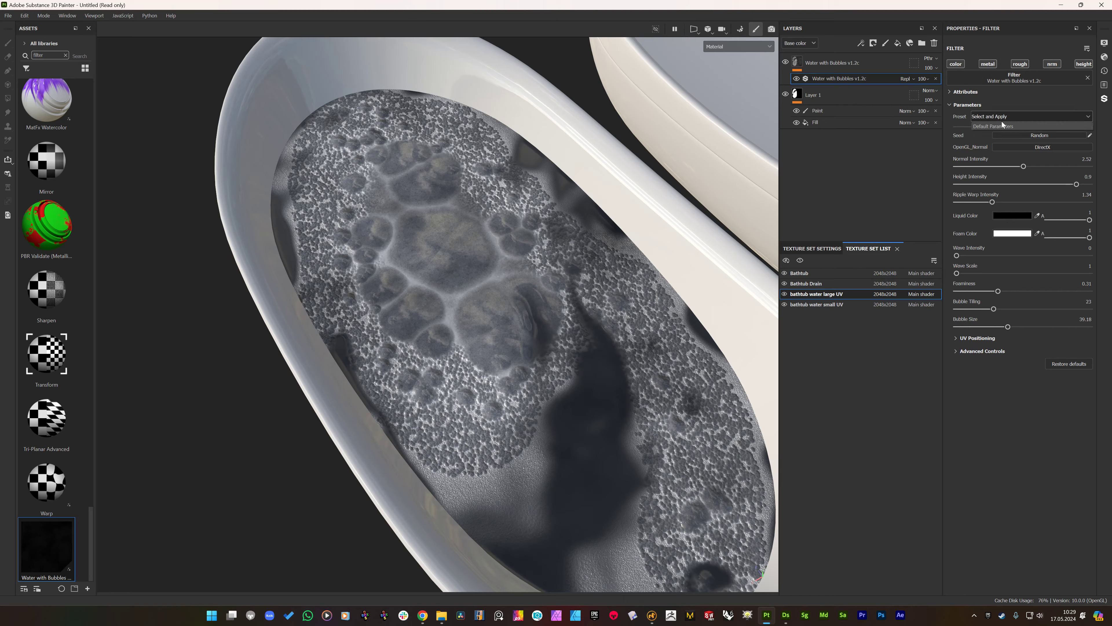
left_click(990, 127)
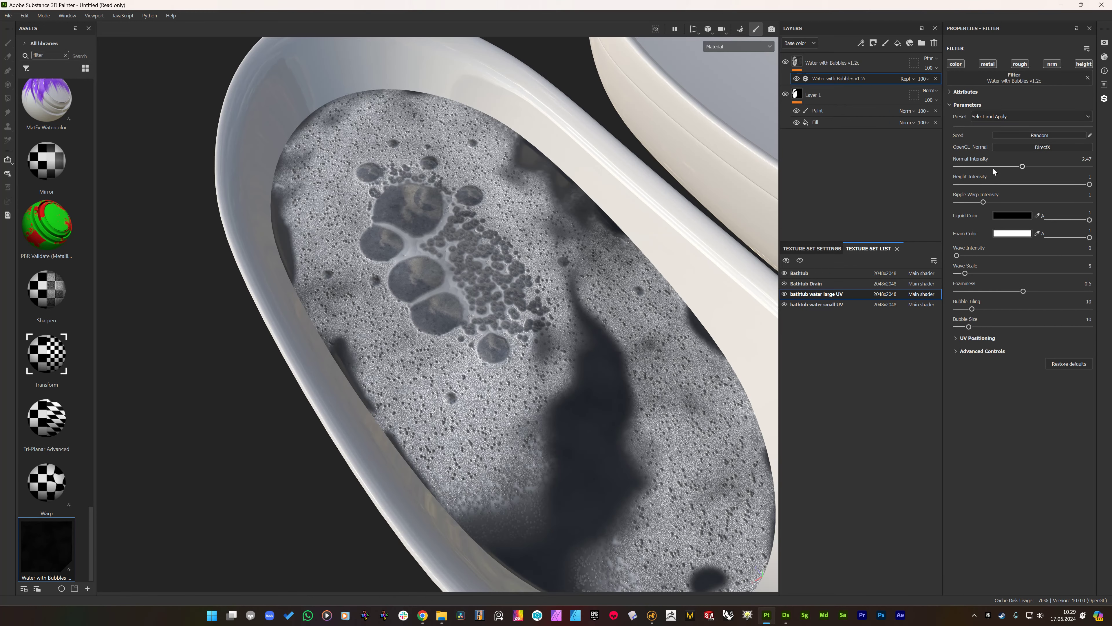
left_click(981, 116)
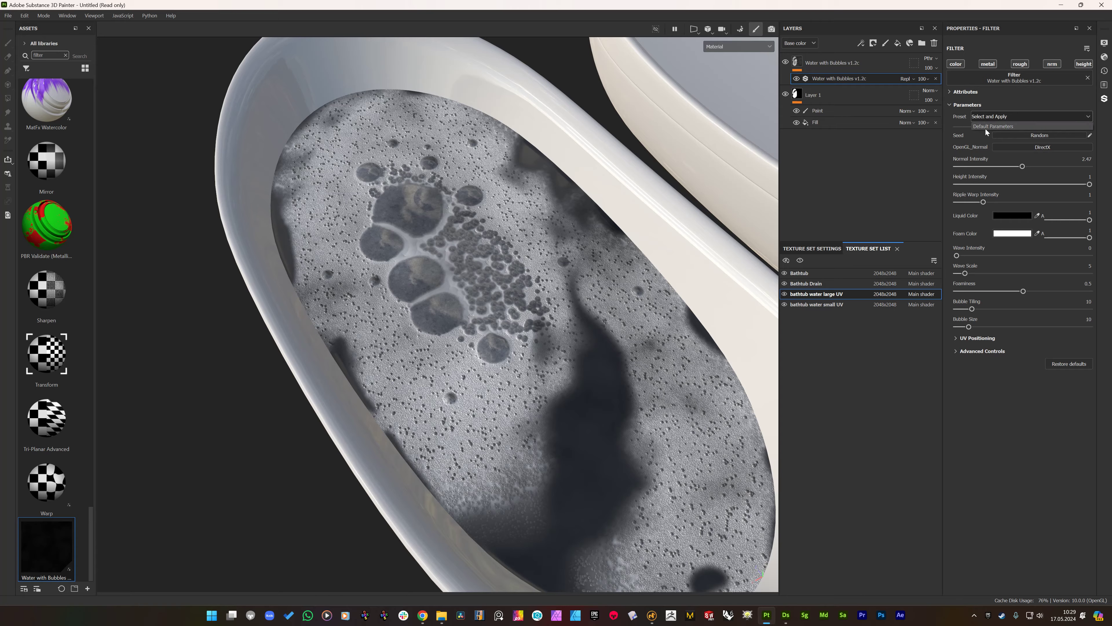
left_click(980, 127)
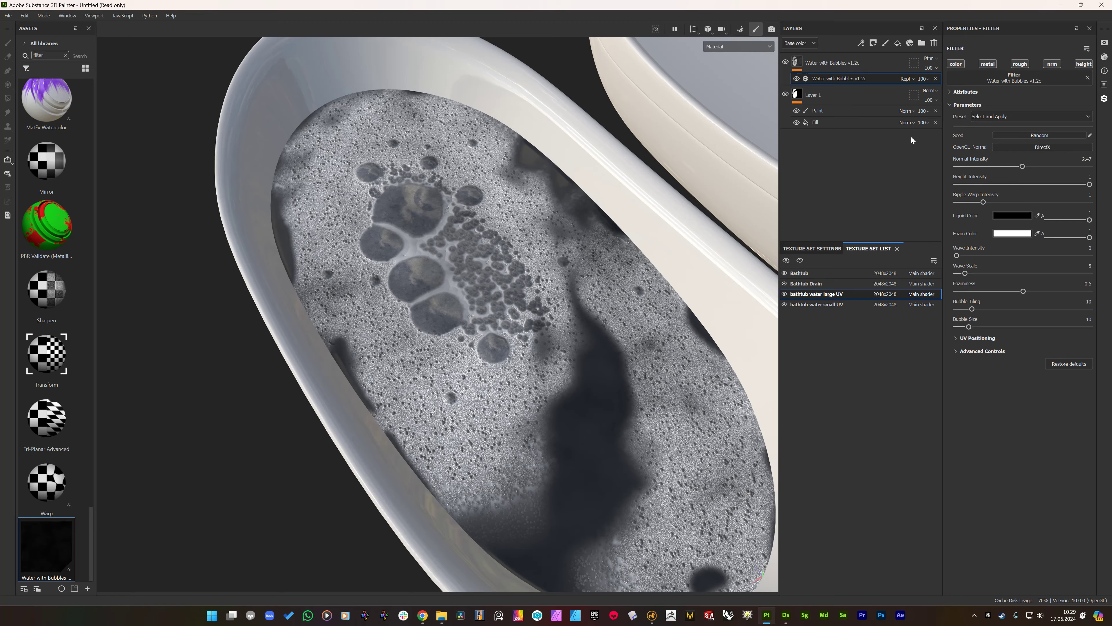
- Randomize the filter's seed several times to get a different layout of bubbles and foam on the water
right_click_drag(413, 337, 525, 328, "alt")
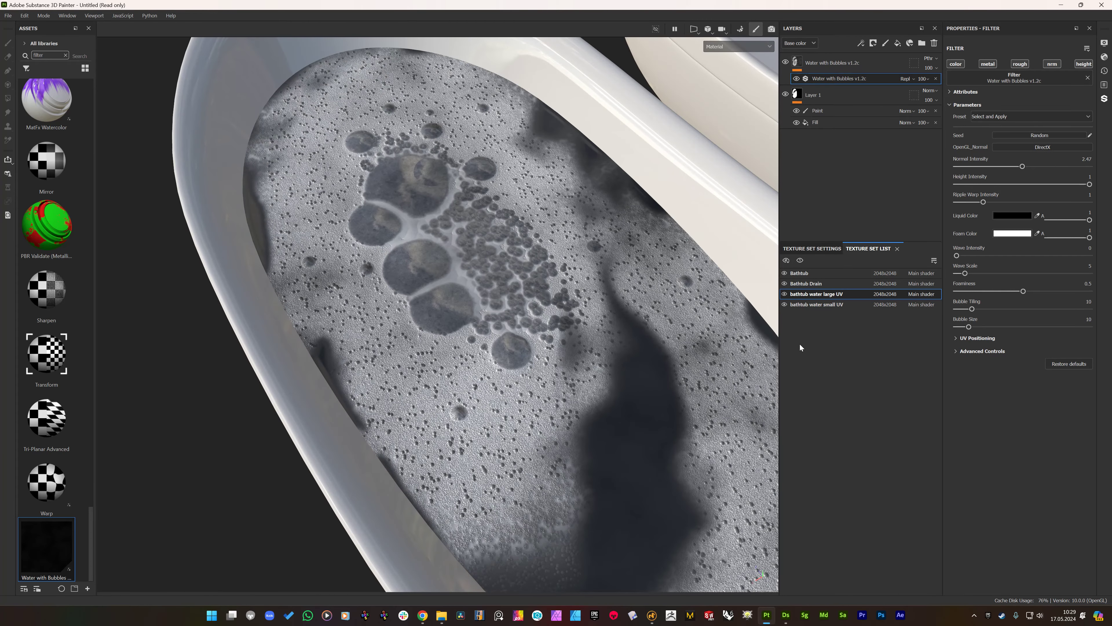
left_click_drag(526, 255, 463, 257, "alt")
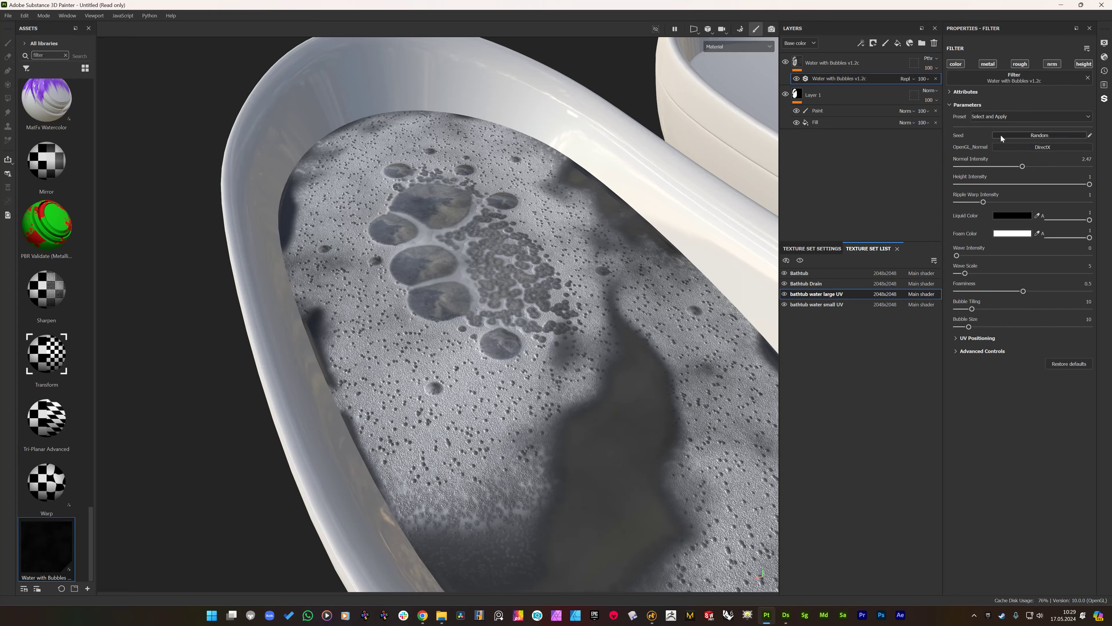
left_click(1027, 134)
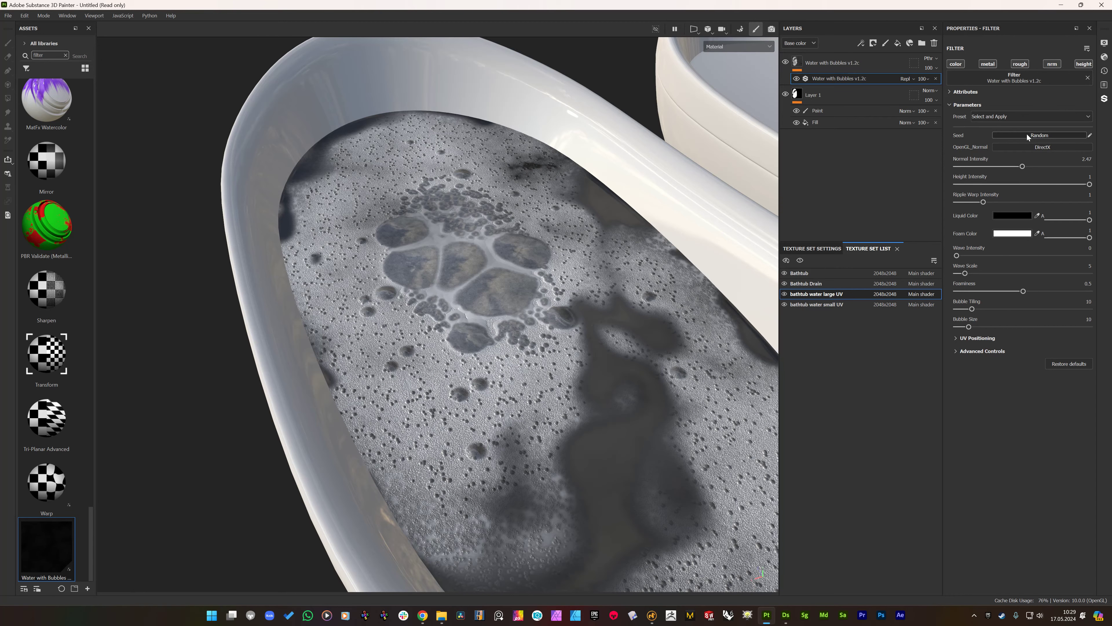
left_click(1027, 132)
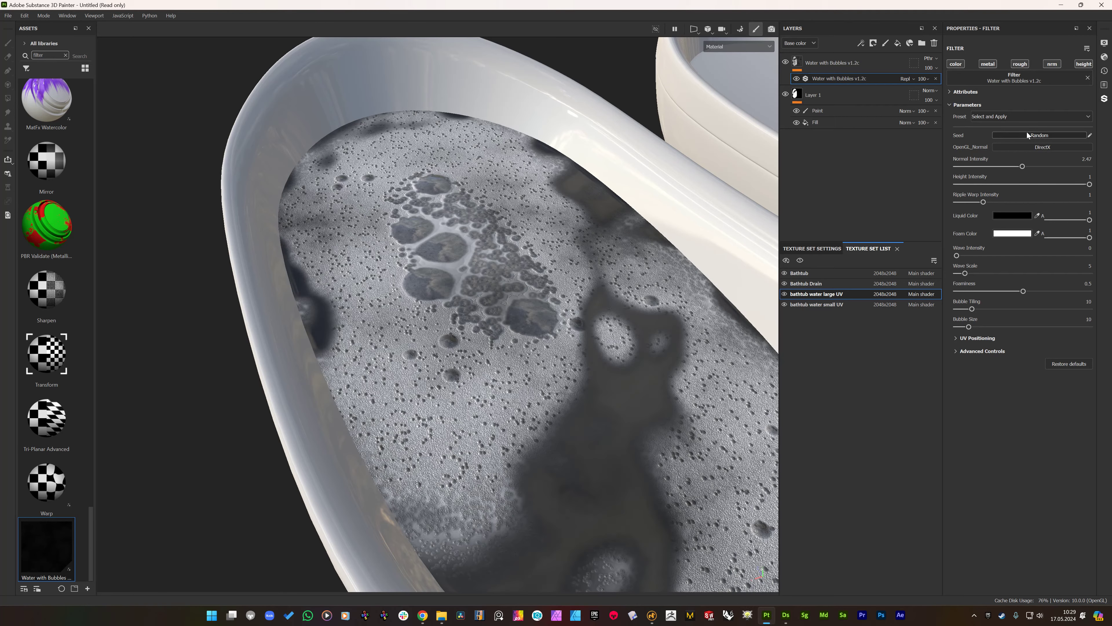
left_click(1026, 133)
left_click(1026, 133)
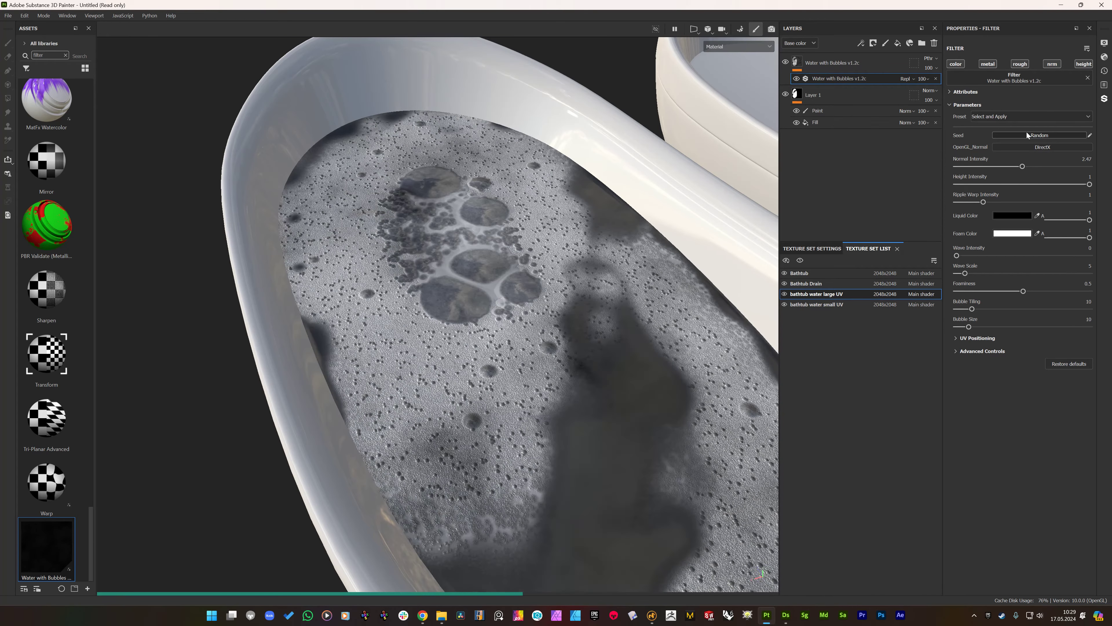
left_click(1021, 137)
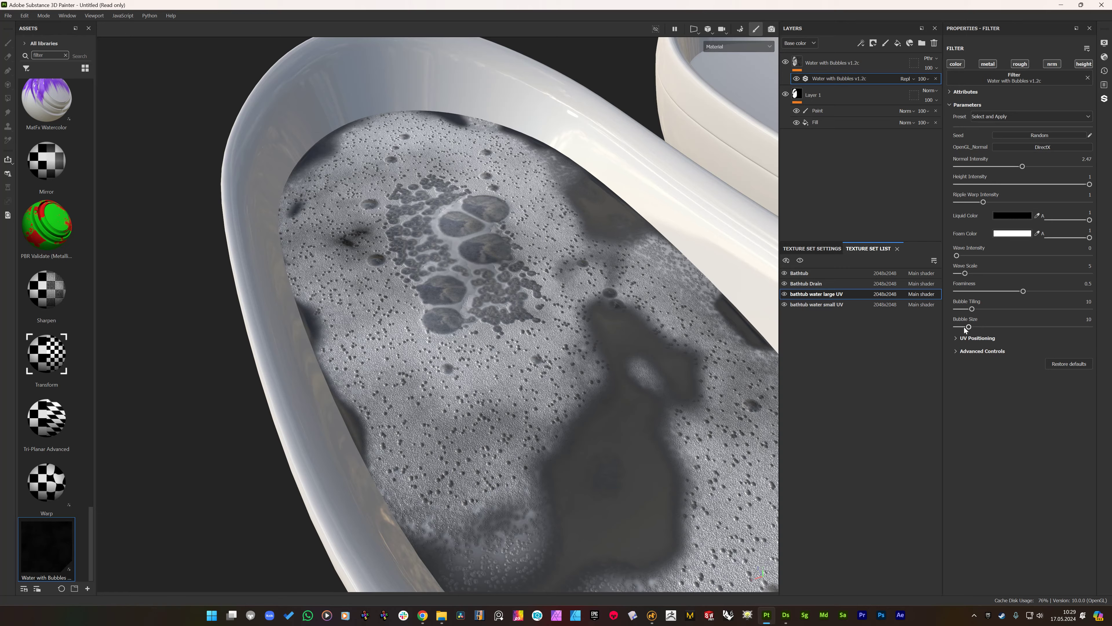
- In the filter's Advanced Controls, set Middle Sized Bubble Distribution to 0.48 and Large Sized Bubble Distribution to 0.75
left_click(956, 351)
left_click_drag(463, 306, 438, 338, "alt")
middle_click_drag(438, 339, 397, 310, "alt")
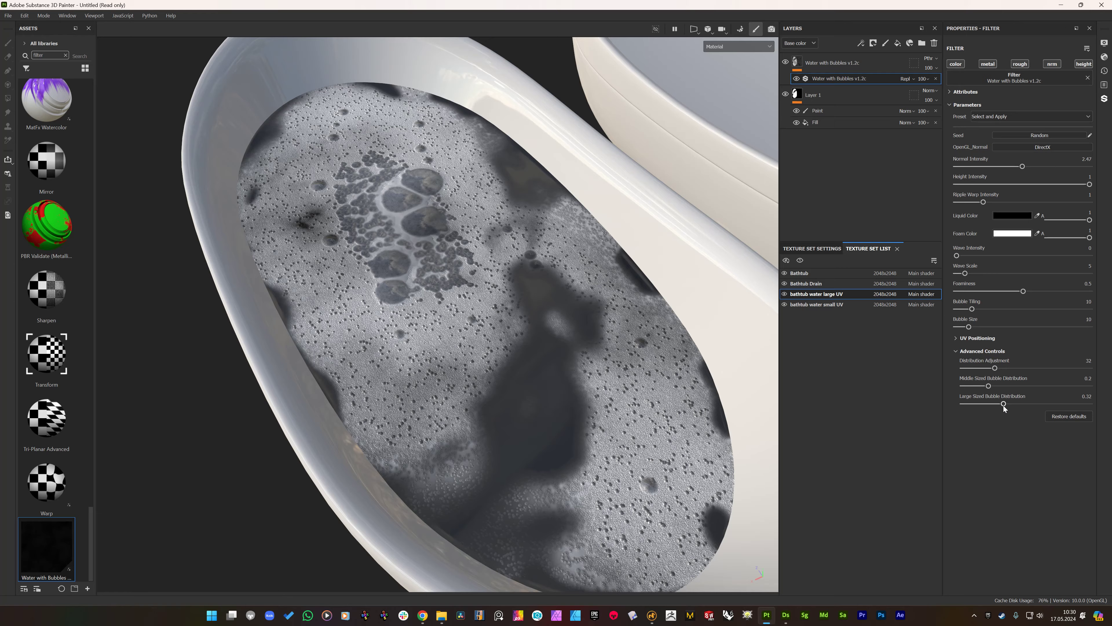
mouse_move(1007, 406)
left_mouse_down()
mouse_move(1035, 404)
mouse_move(1019, 404)
left_mouse_up()
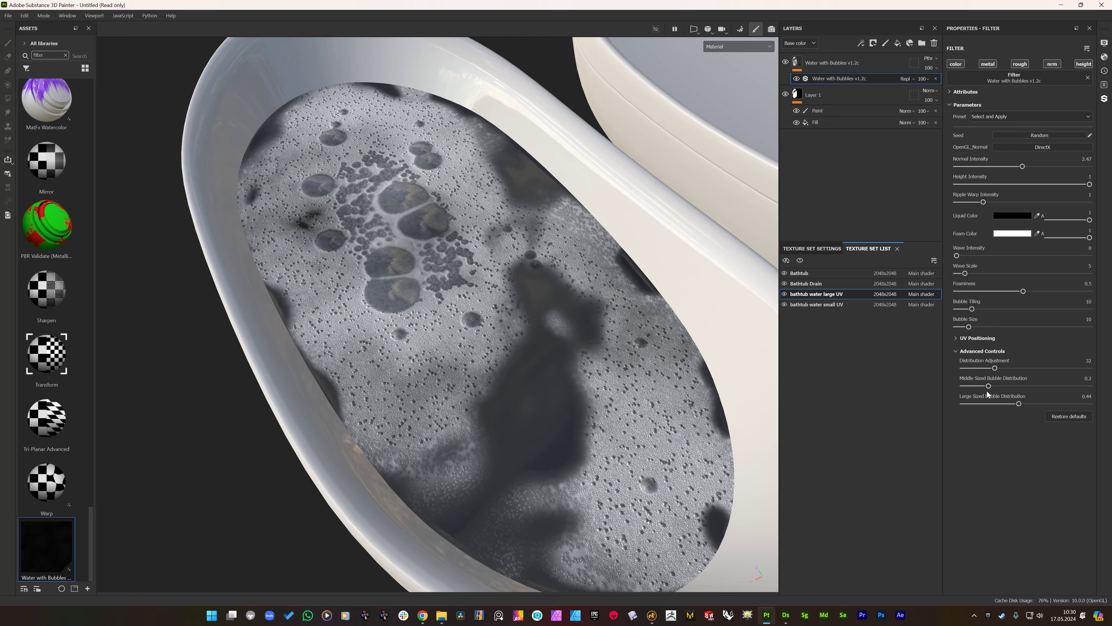
left_click_drag(985, 386, 1023, 368)
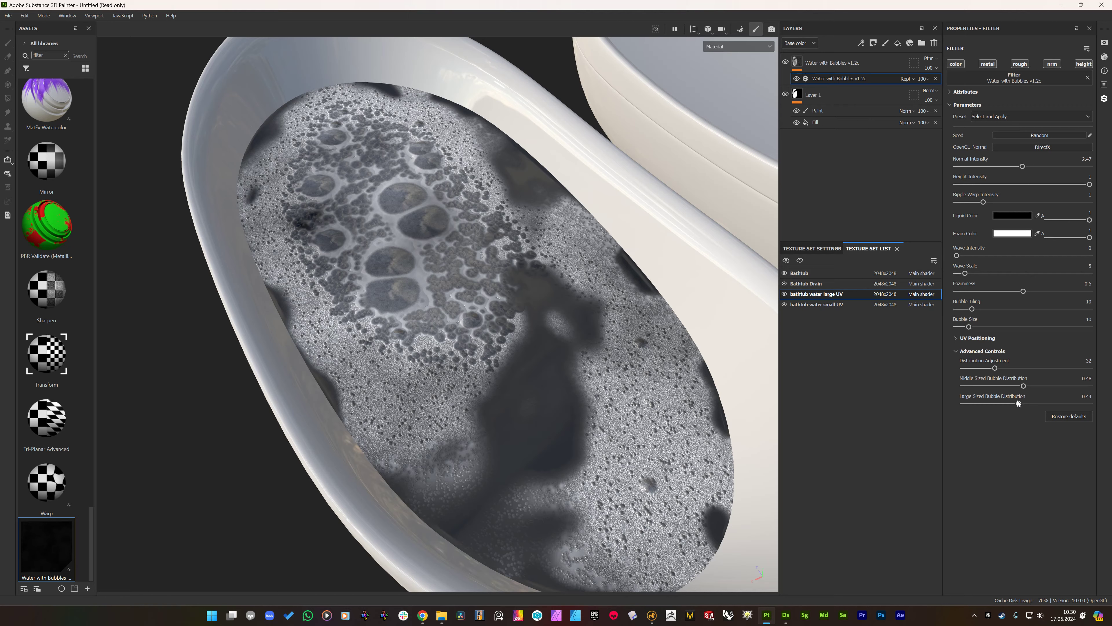
left_click_drag(1022, 402, 1060, 390)
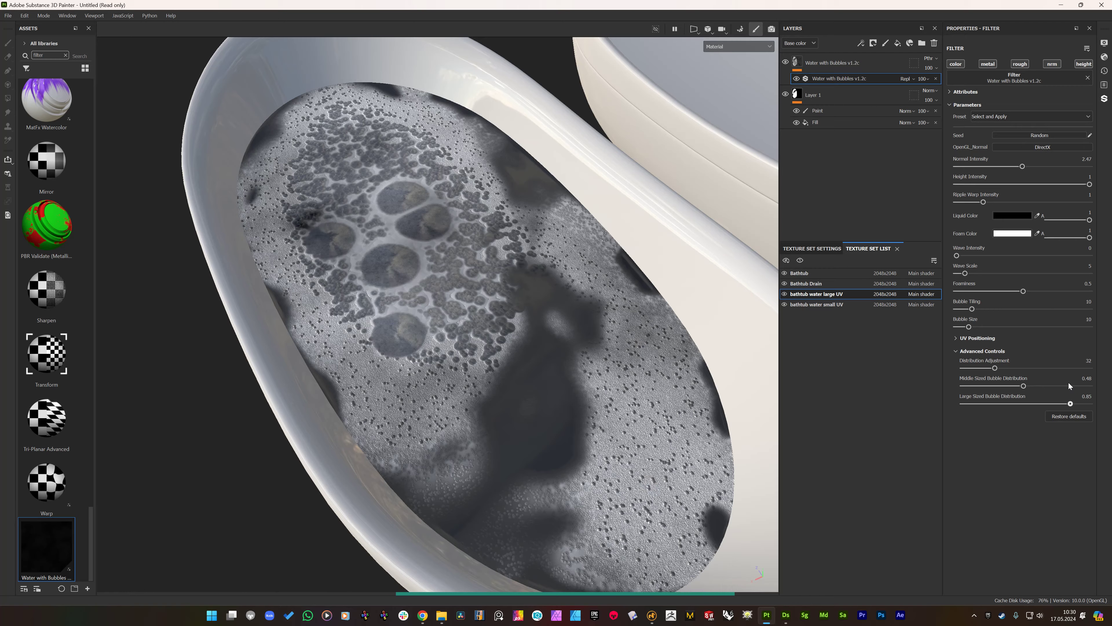
left_click_drag(1059, 386, 1056, 387)
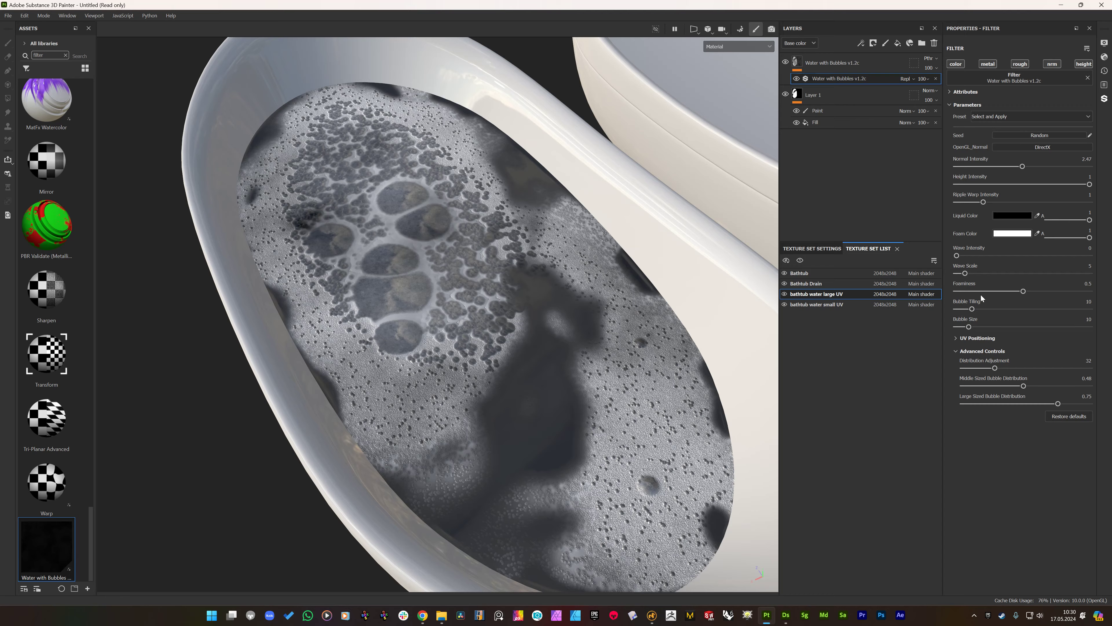
- Set Large Sized Bubble Distribution to 0.88 and Bubble Size to 8.76
left_click_drag(967, 328, 966, 328)
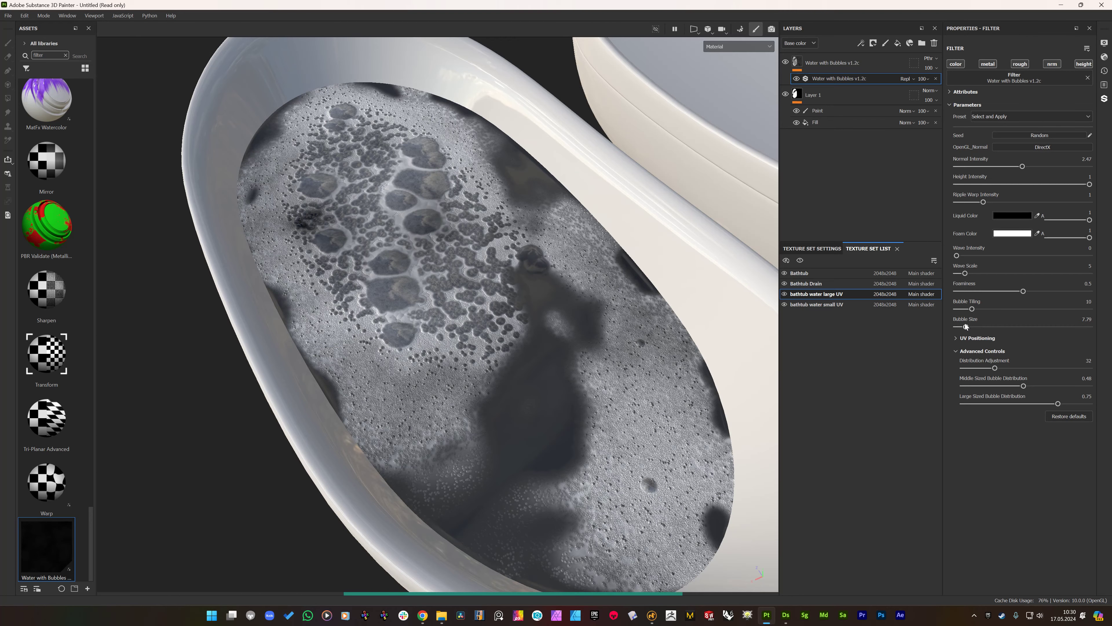
left_click_drag(1068, 403, 1074, 402)
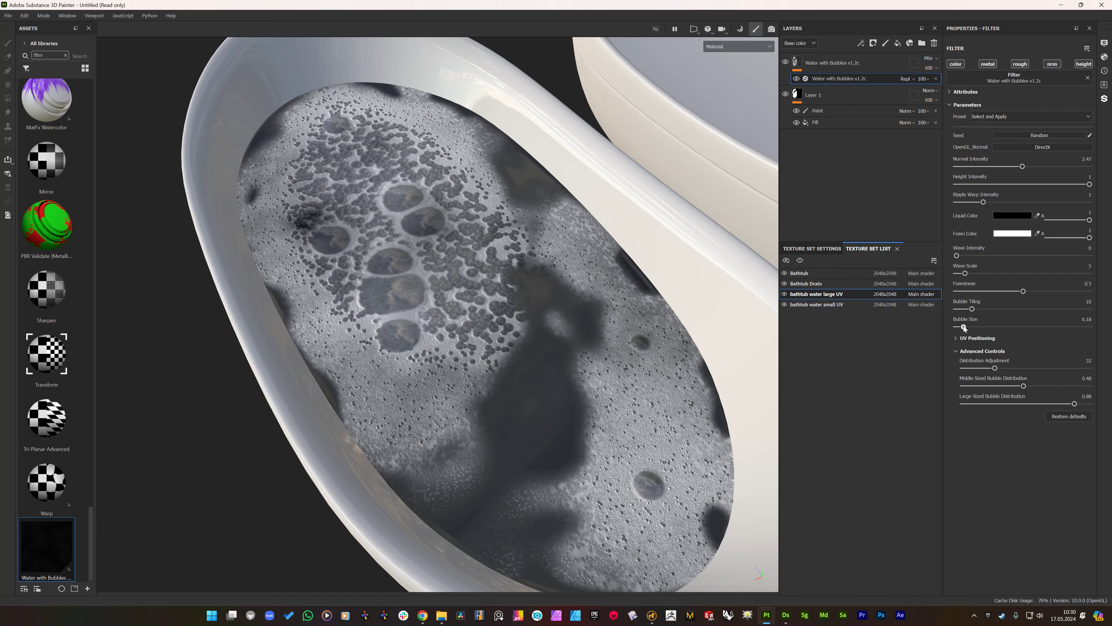
left_click_drag(966, 327, 968, 327)
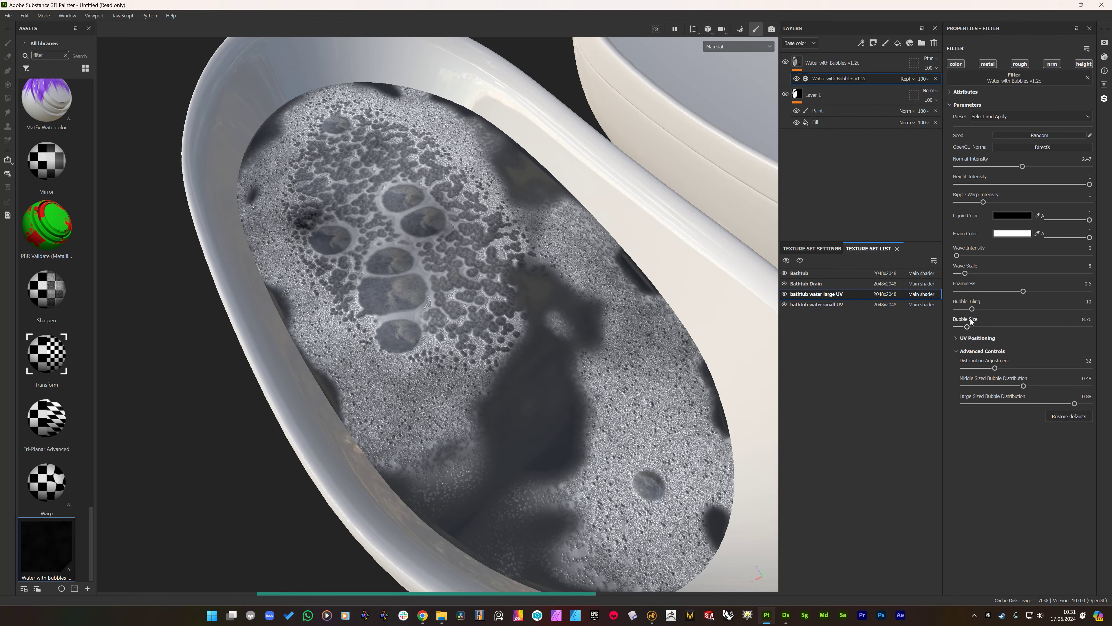
- Set Bubble Tiling to 13, Bubble Size to 4.88 and Distribution Adjustment to 16.27 to spread smaller bubbles over the foam
left_click_drag(978, 310, 975, 308)
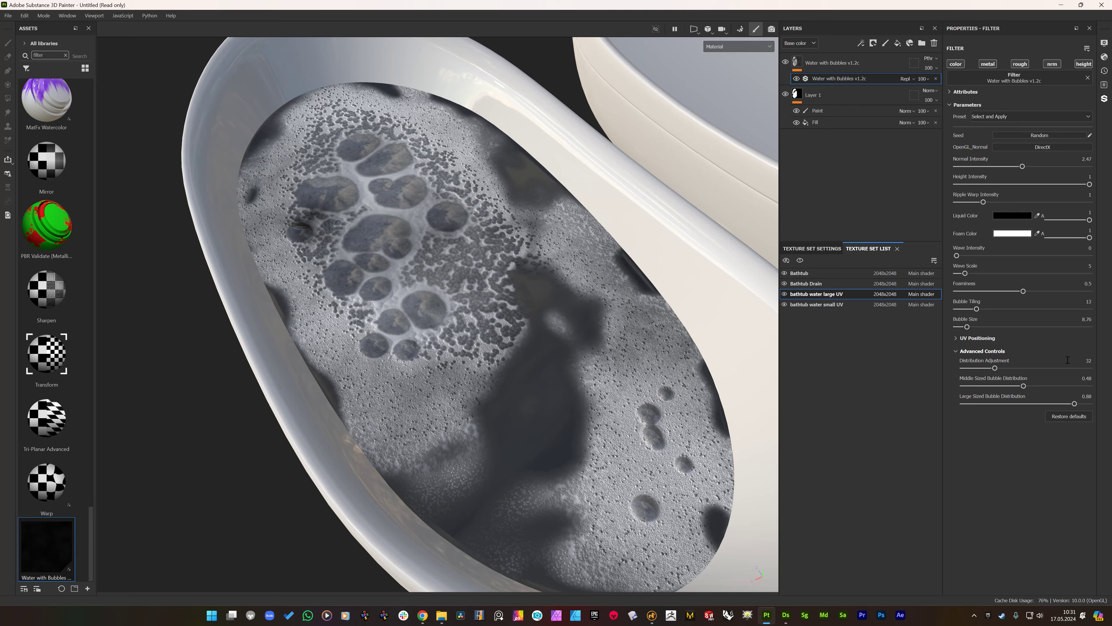
left_click_drag(972, 326, 962, 326)
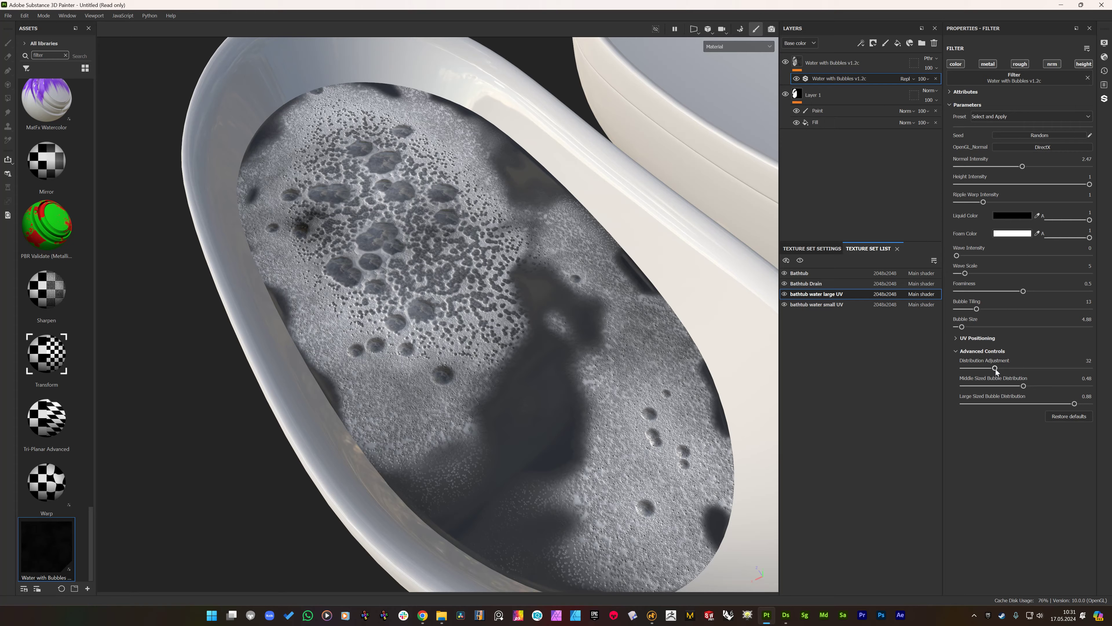
mouse_move(993, 367)
left_mouse_down()
mouse_move(978, 373)
mouse_move(1014, 359)
mouse_move(980, 364)
left_mouse_up()
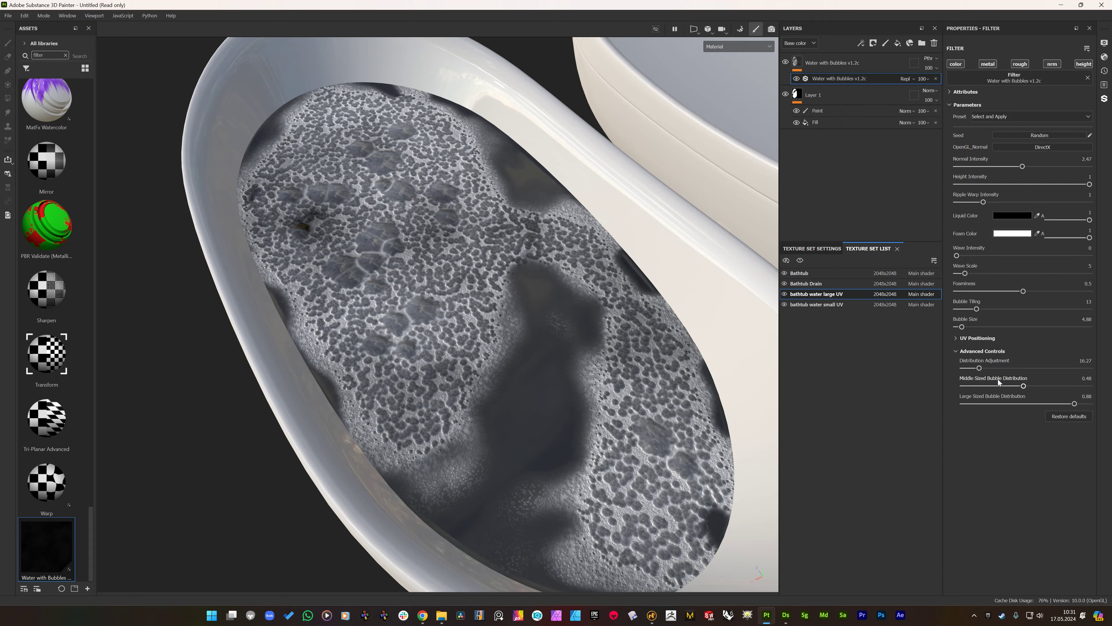
- Set Distribution Adjustment to 28.59, Middle Sized Bubble Distribution to 0.33, Large Sized Bubble Distribution to 0.56 and Bubble Size to 11.35, and expand UV Positioning
left_click_drag(979, 368, 991, 369)
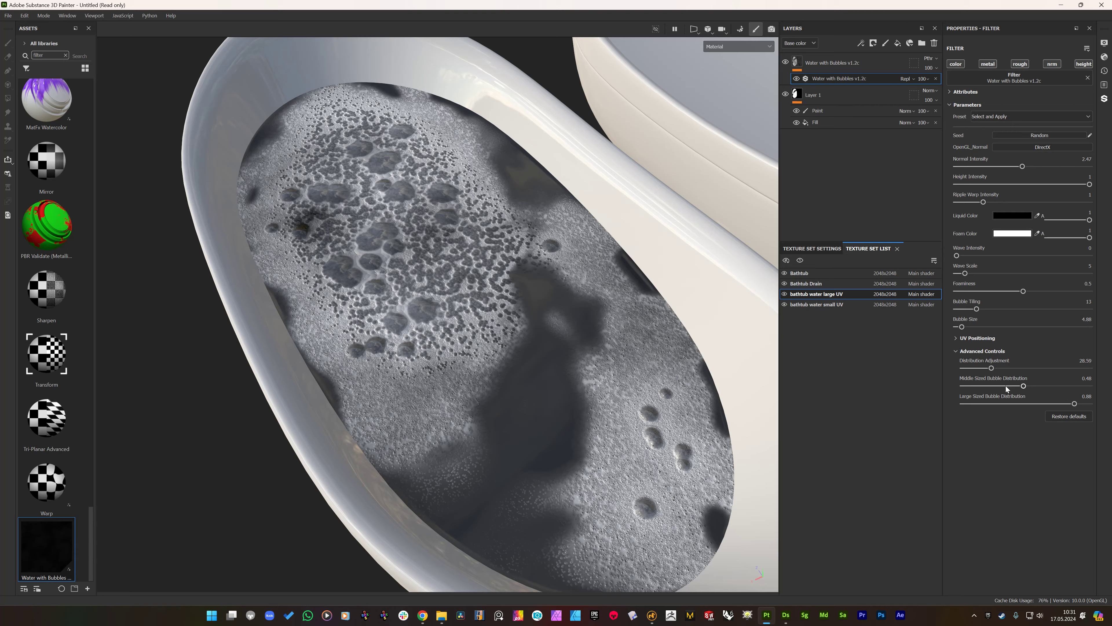
left_click_drag(1074, 403, 1034, 405)
scroll(614, 324, "down", 1)
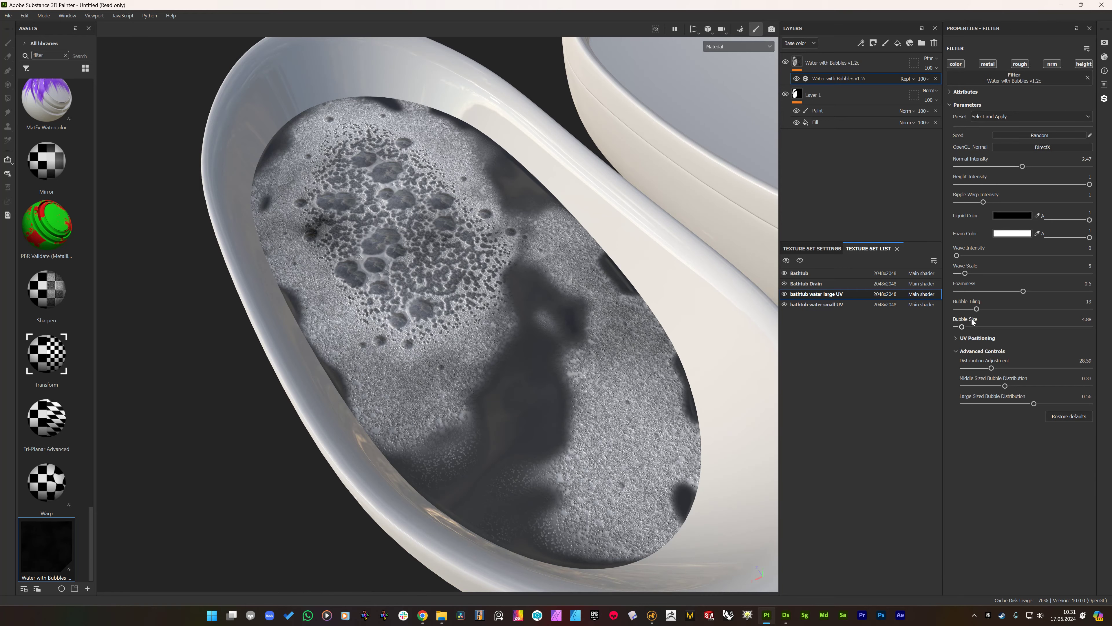
left_click(956, 338)
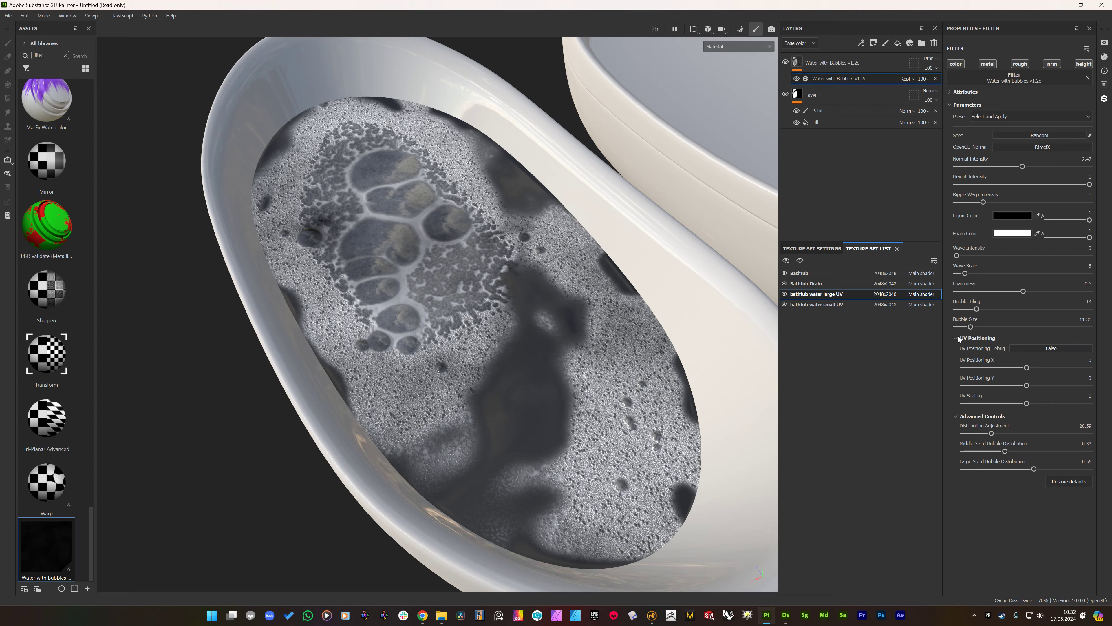
- Copy the Water with Bubbles layer and Layer 1 from the bathtub water large UV texture set into bathtub water small UV
left_click_drag(704, 311, 379, 355, "alt")
middle_click_drag(542, 312, 392, 381, "alt")
left_click_drag(392, 381, 677, 245, "alt")
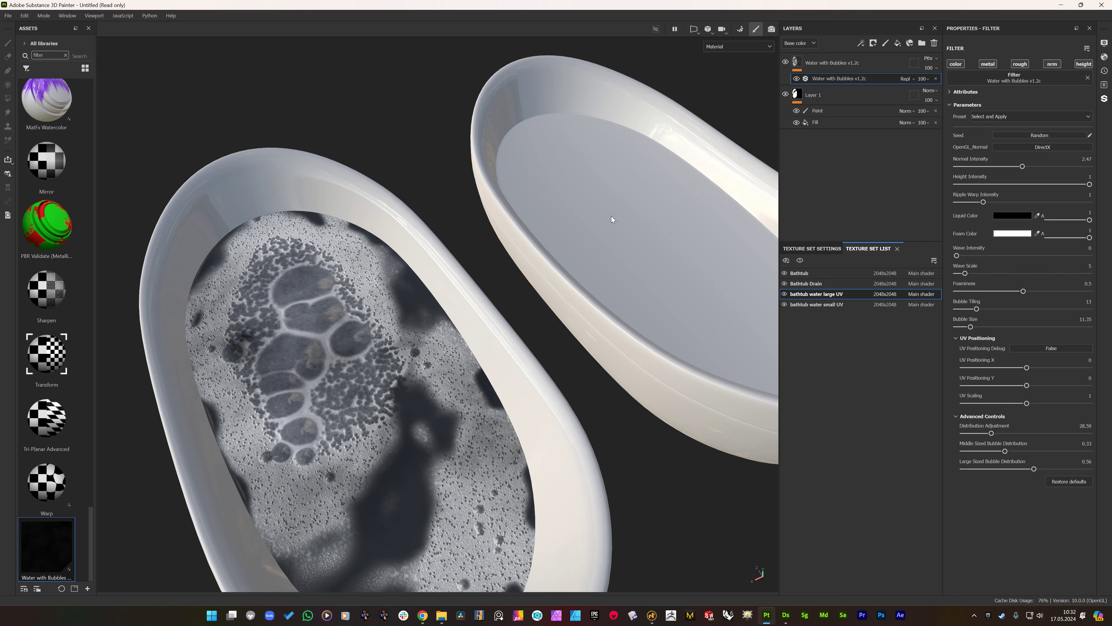
scroll(546, 270, "down", 5)
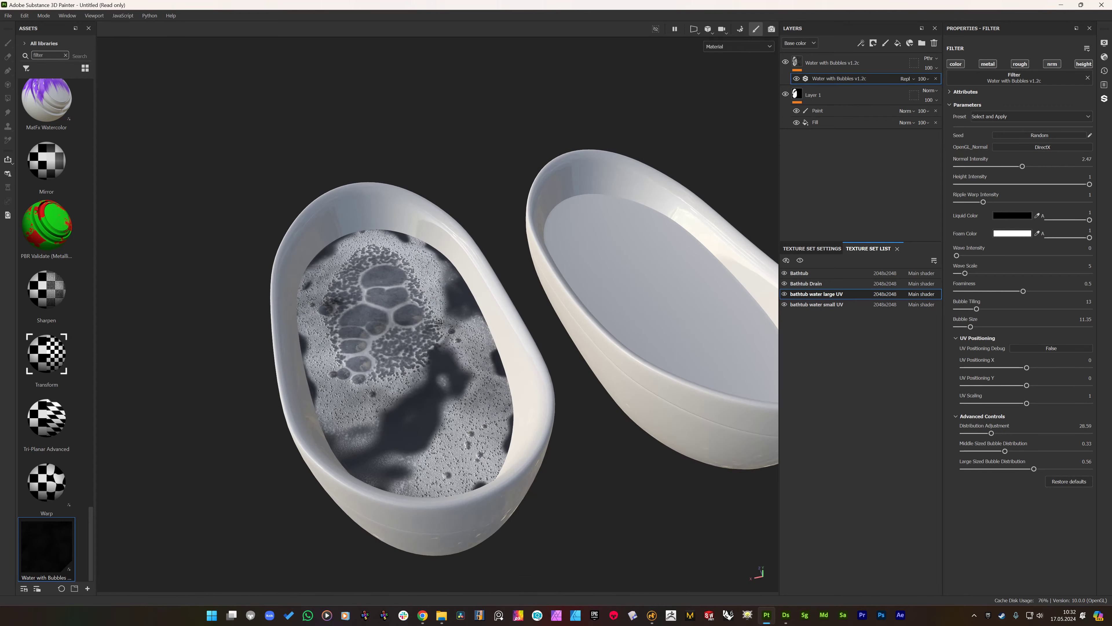
left_click(809, 304)
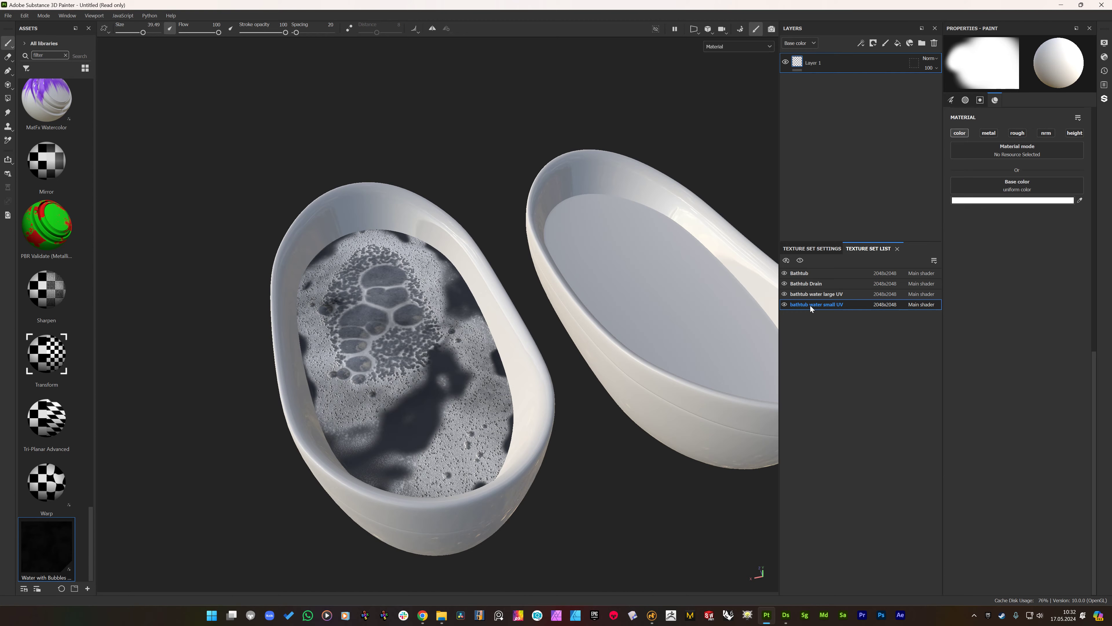
left_click(823, 293)
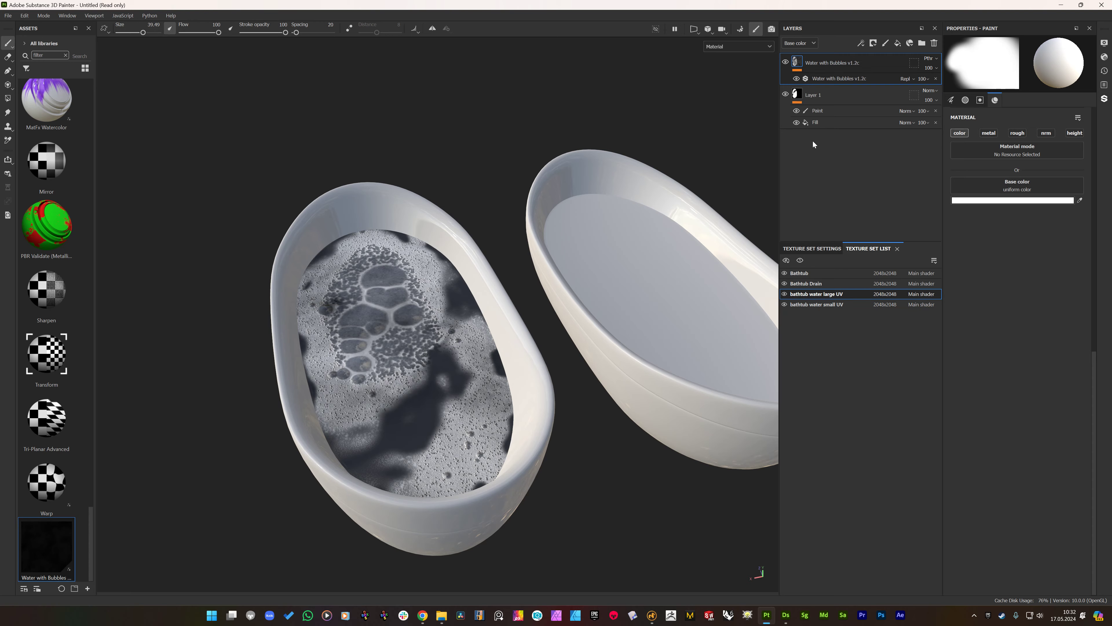
left_click(812, 91)
left_click(821, 64, "shift")
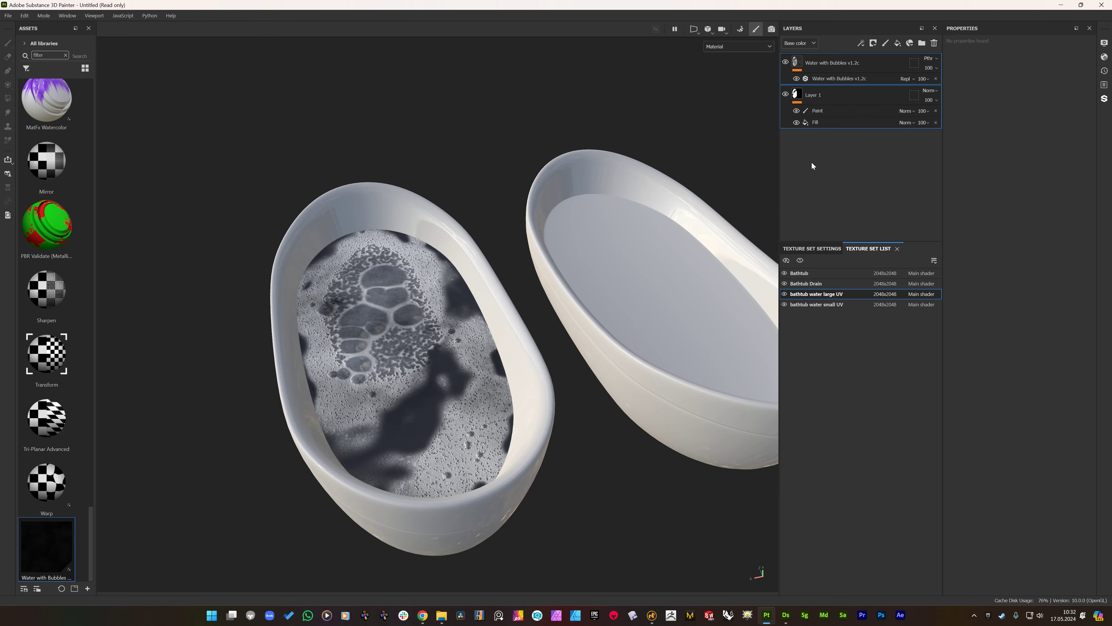
left_click(805, 301)
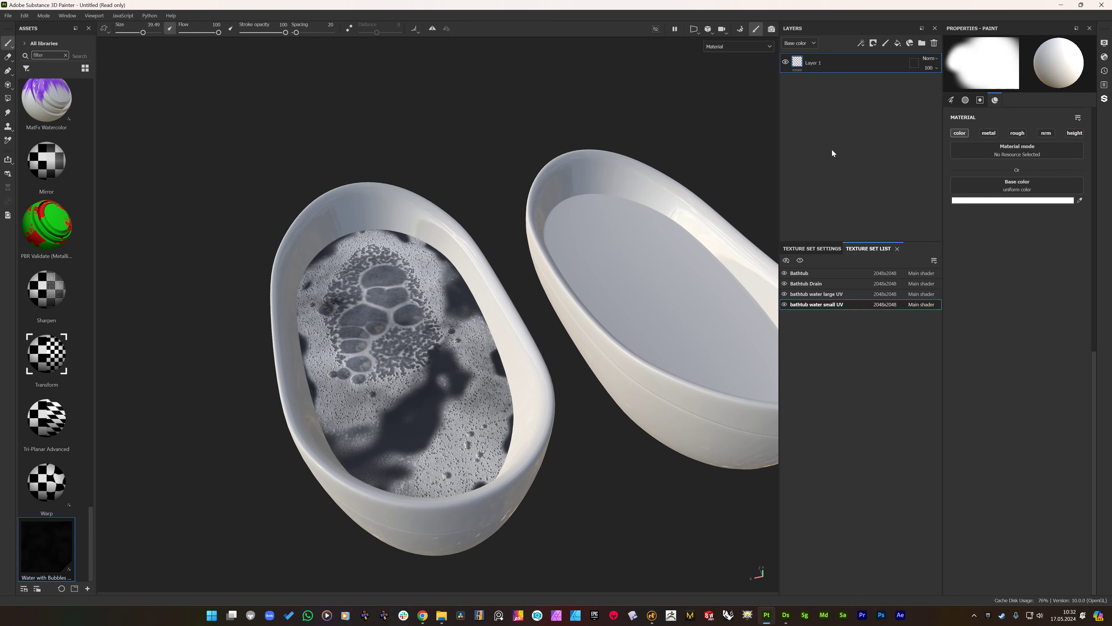
key("ctrl+v")
left_click_drag(701, 214, 685, 159, "alt")
- Hide the Water with Bubbles layer in both the small UV and large UV water texture sets
left_click(784, 63)
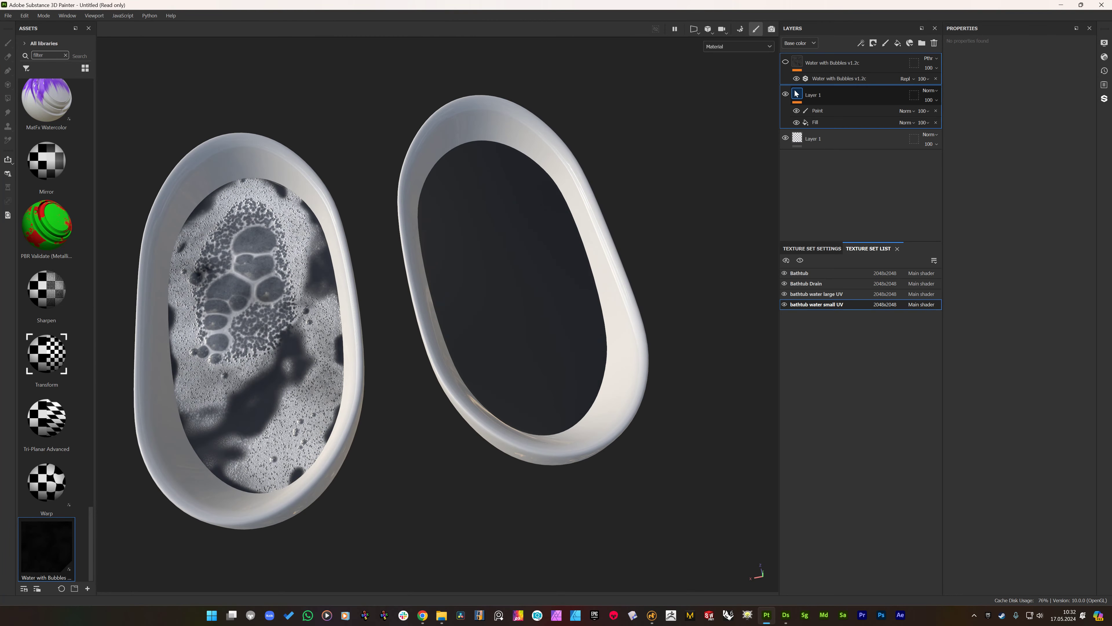
left_click(792, 110)
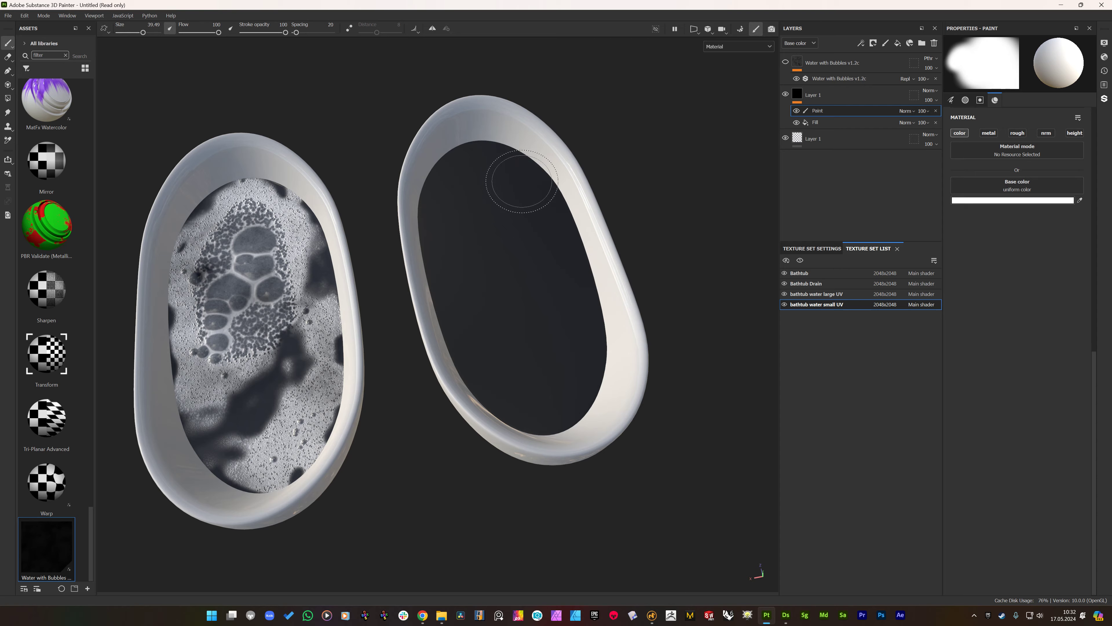
left_click(789, 294)
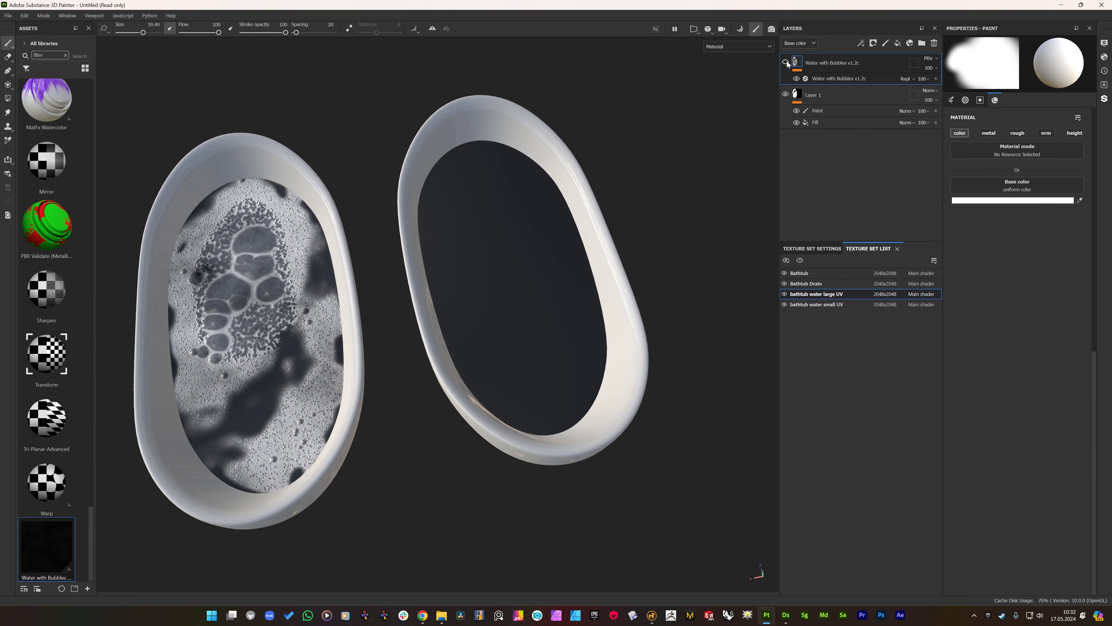
left_click(811, 303)
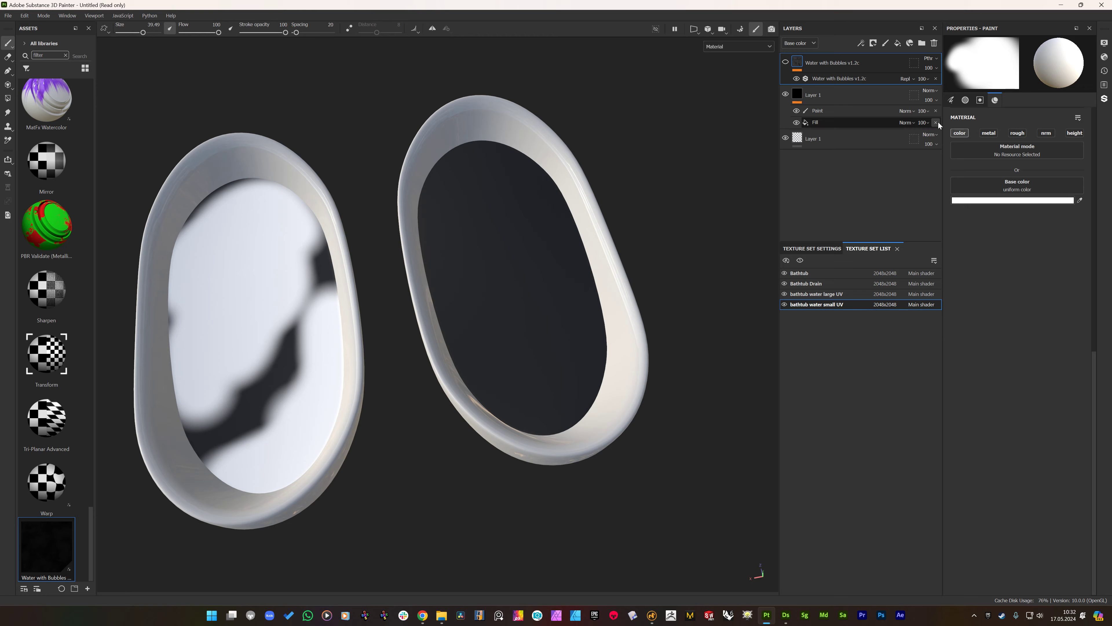
- Replace the copied Paint effect on the small UV's Layer 1 with a new one and paint white foam patches with a dark diagonal gap
left_click(936, 111)
right_click(815, 111)
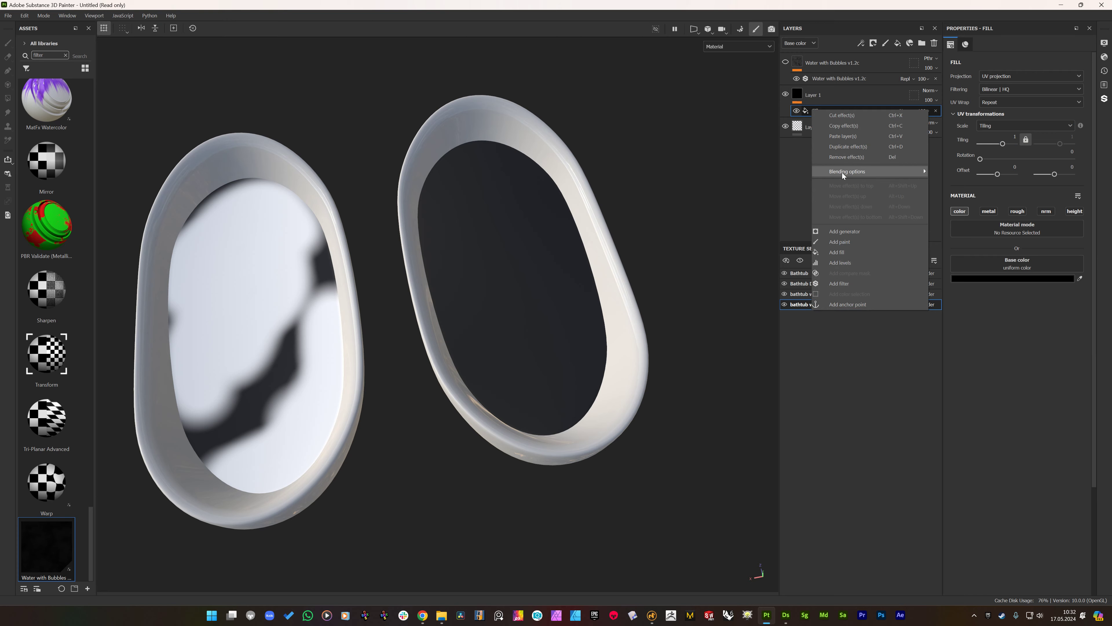
left_click(842, 246)
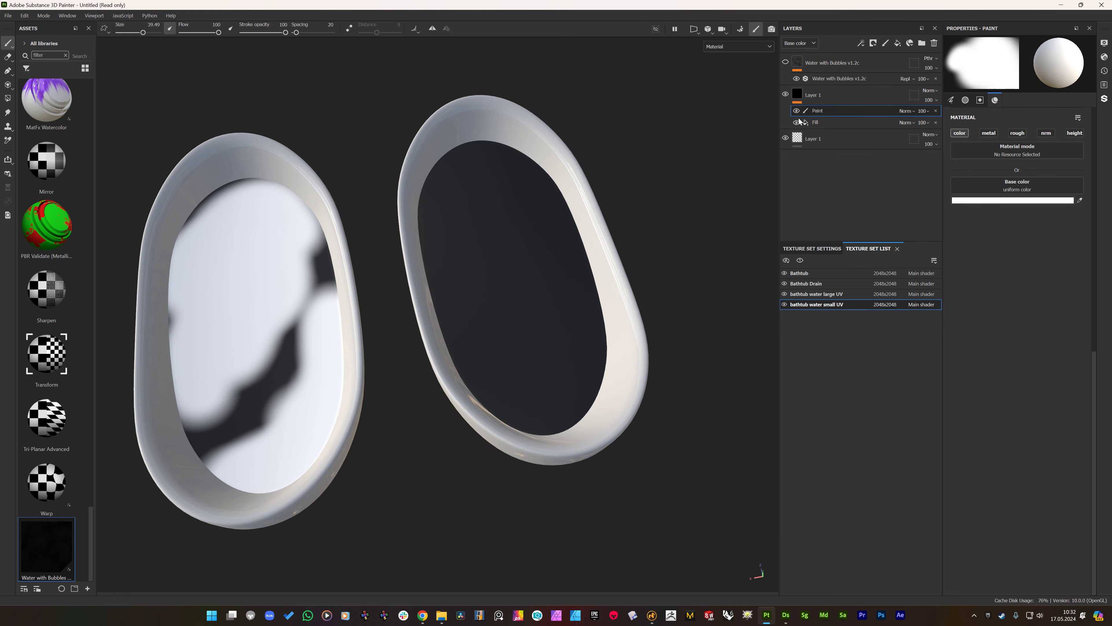
mouse_move(521, 175)
left_mouse_down()
mouse_move(507, 197)
mouse_move(445, 216)
mouse_move(460, 211)
mouse_move(509, 236)
mouse_move(489, 228)
mouse_move(454, 314)
left_mouse_up()
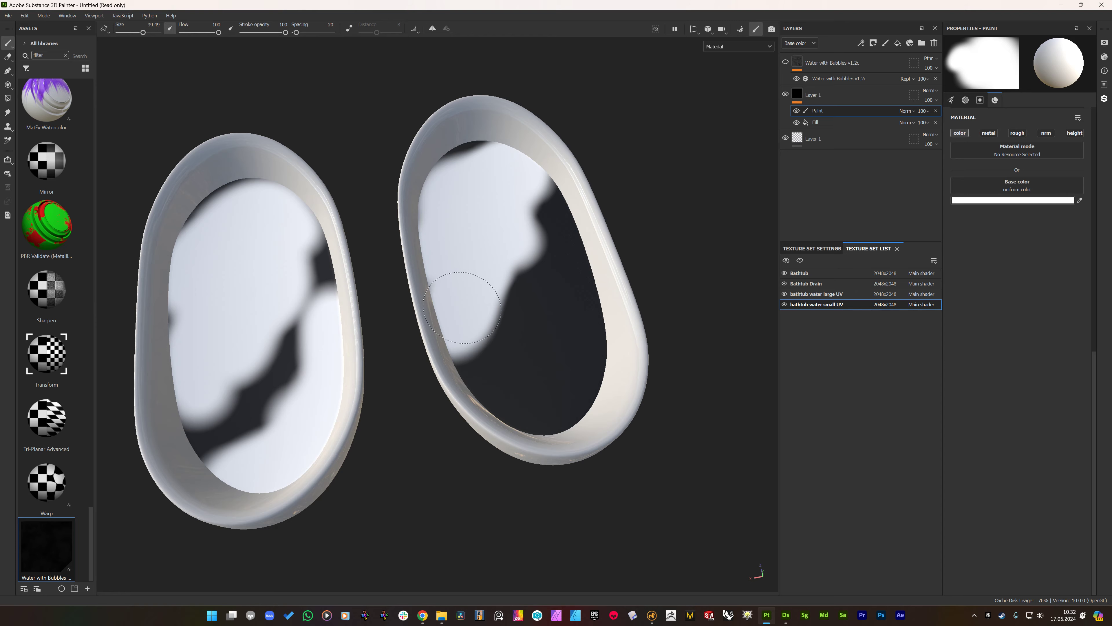
mouse_move(497, 360)
left_mouse_down()
mouse_move(553, 407)
mouse_move(586, 271)
mouse_move(587, 391)
mouse_move(575, 265)
mouse_move(595, 303)
mouse_move(583, 283)
left_mouse_up()
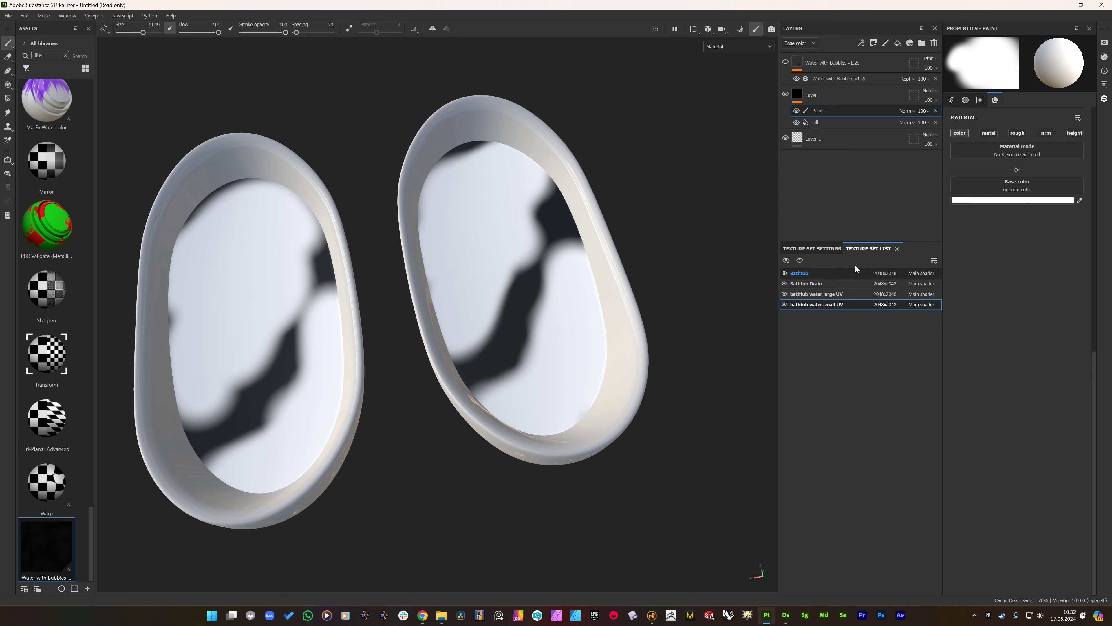
- Show the Water with Bubbles layer again in both water texture sets
left_click(785, 63)
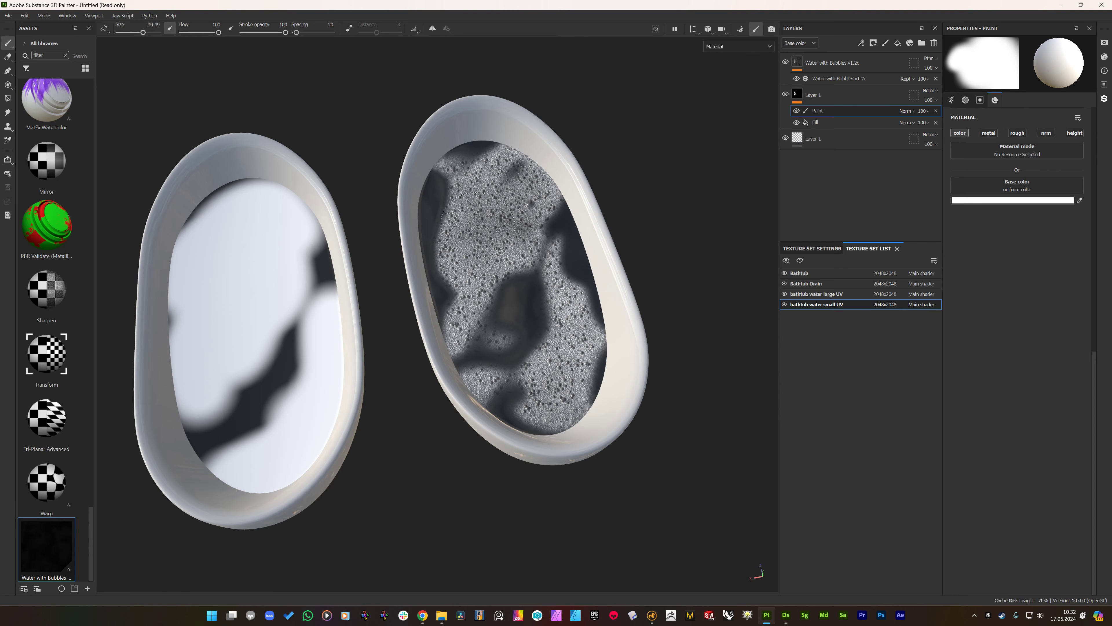
left_click(832, 294)
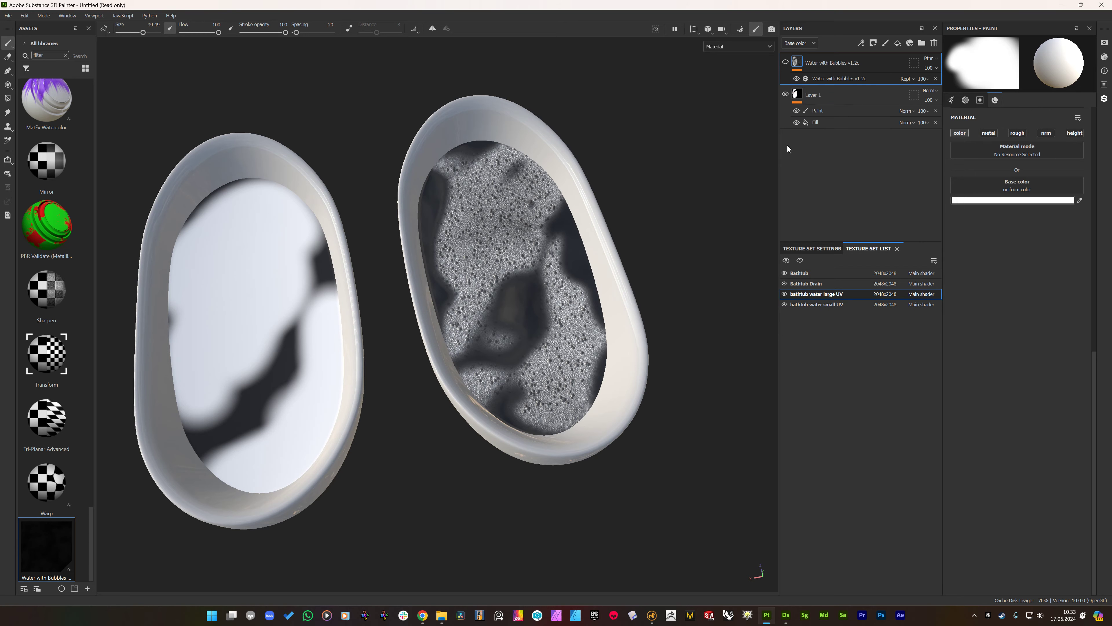
left_click(785, 62)
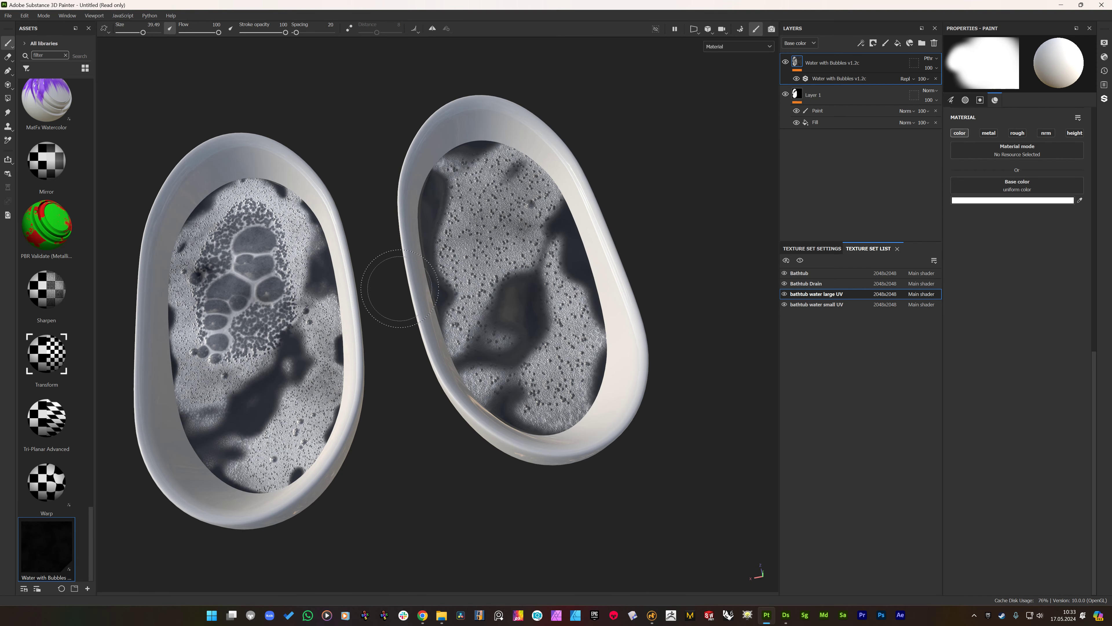
- Compare the UV island sizes of the two water texture sets in the 2D view and their foam in 3D
middle_click_drag(379, 285, 462, 271)
key("F1")
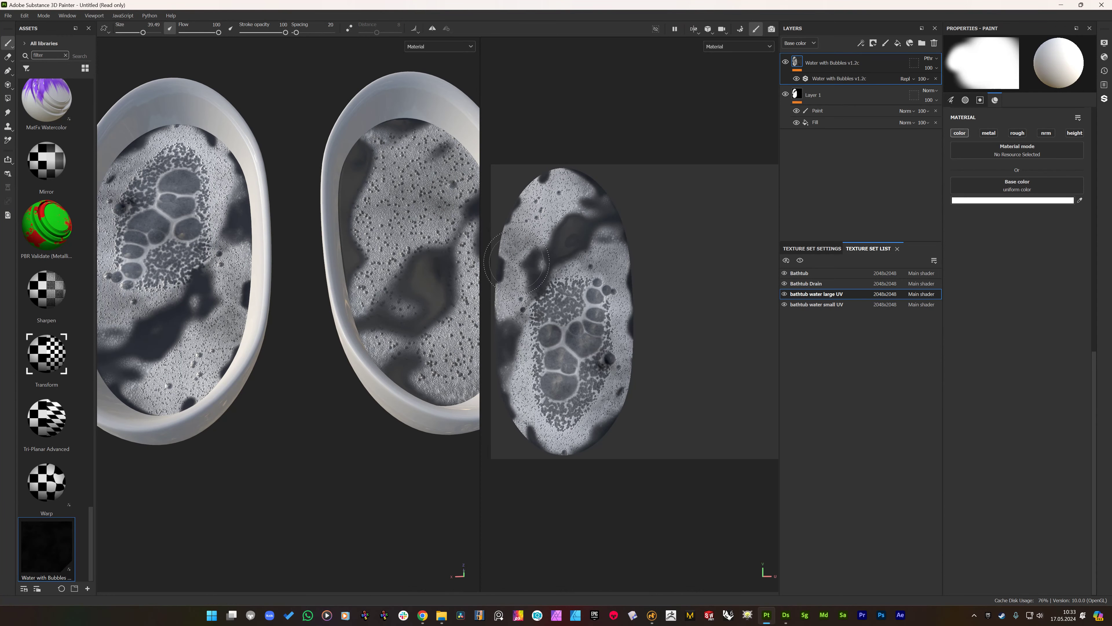
left_click(817, 304)
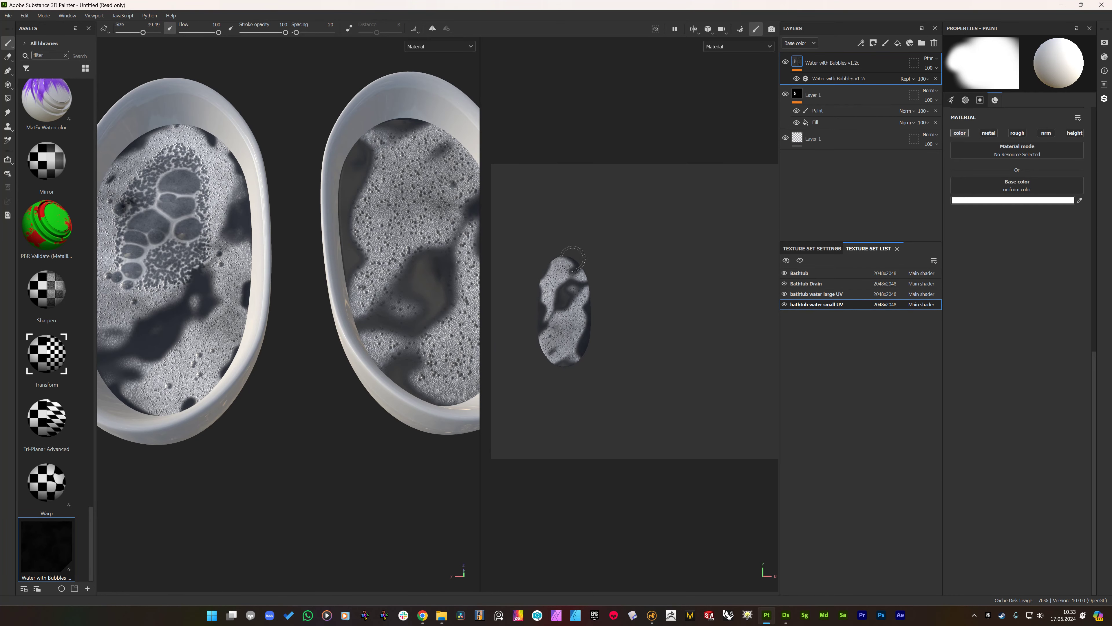
scroll(391, 276, "up", 2)
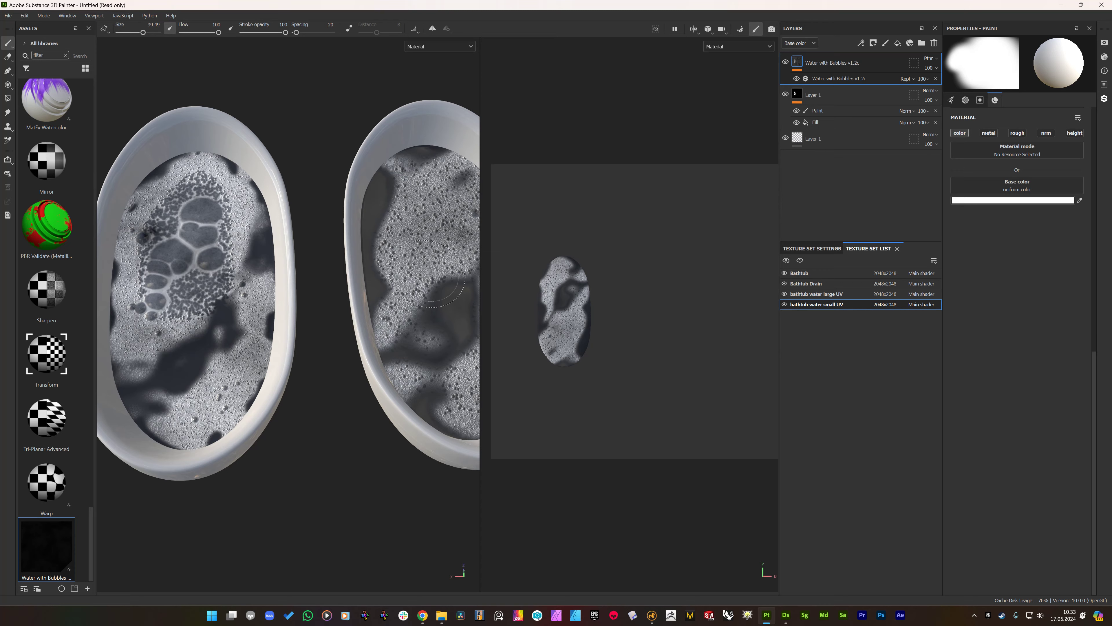
key("F2")
scroll(604, 265, "up", 2)
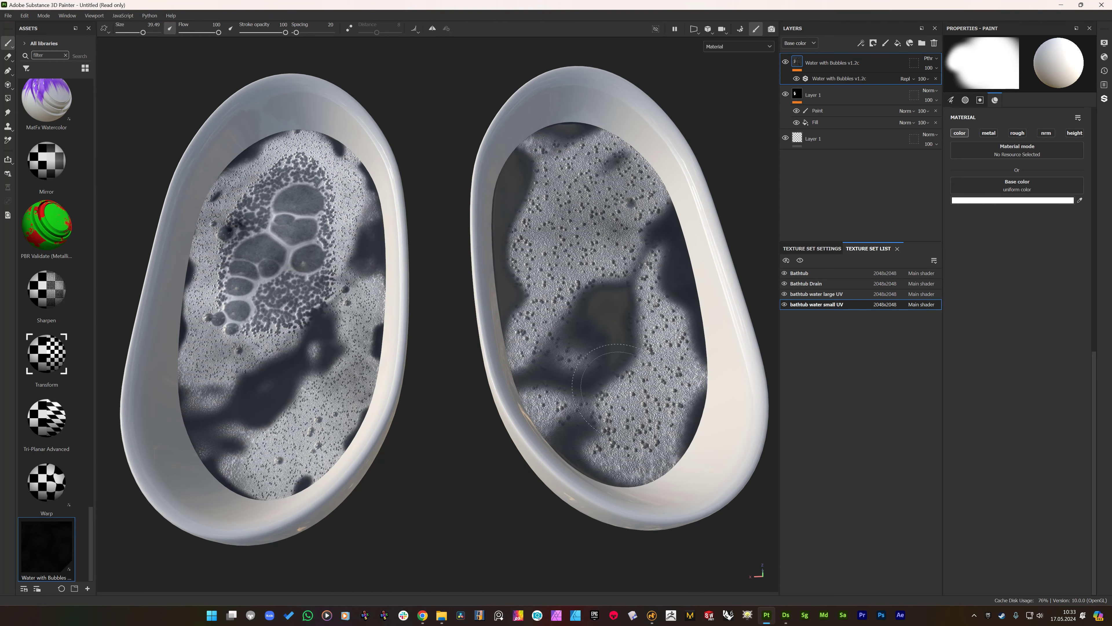
left_click_drag(575, 350, 578, 302, "alt")
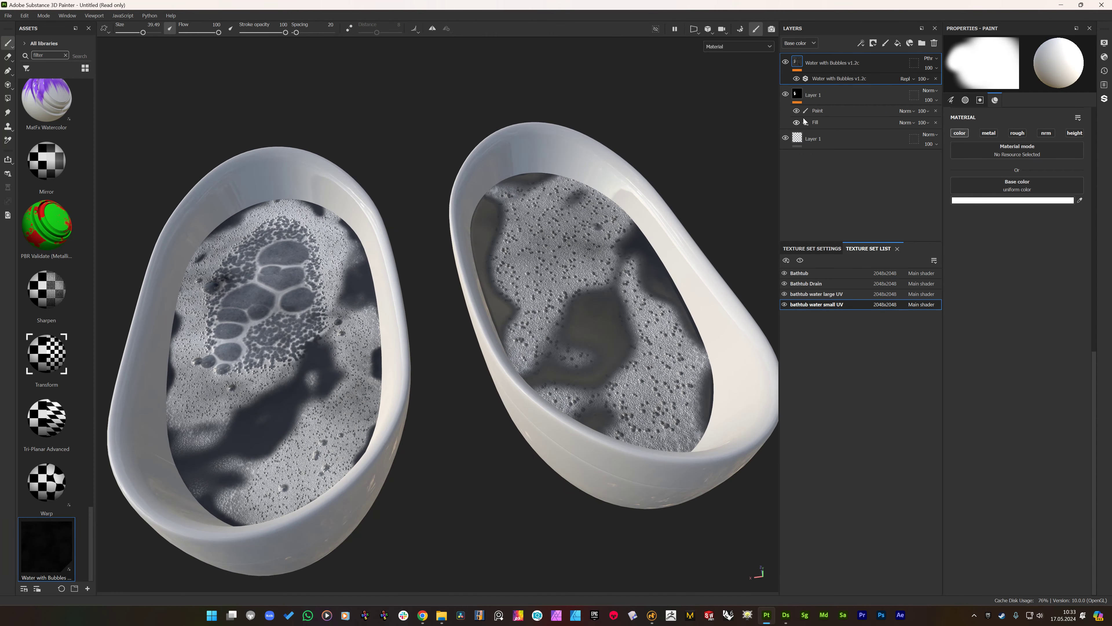
- In the small UV set's Water with Bubbles filter, set UV Positioning Debug to True with the 3D and 2D views side by side
left_click(834, 79)
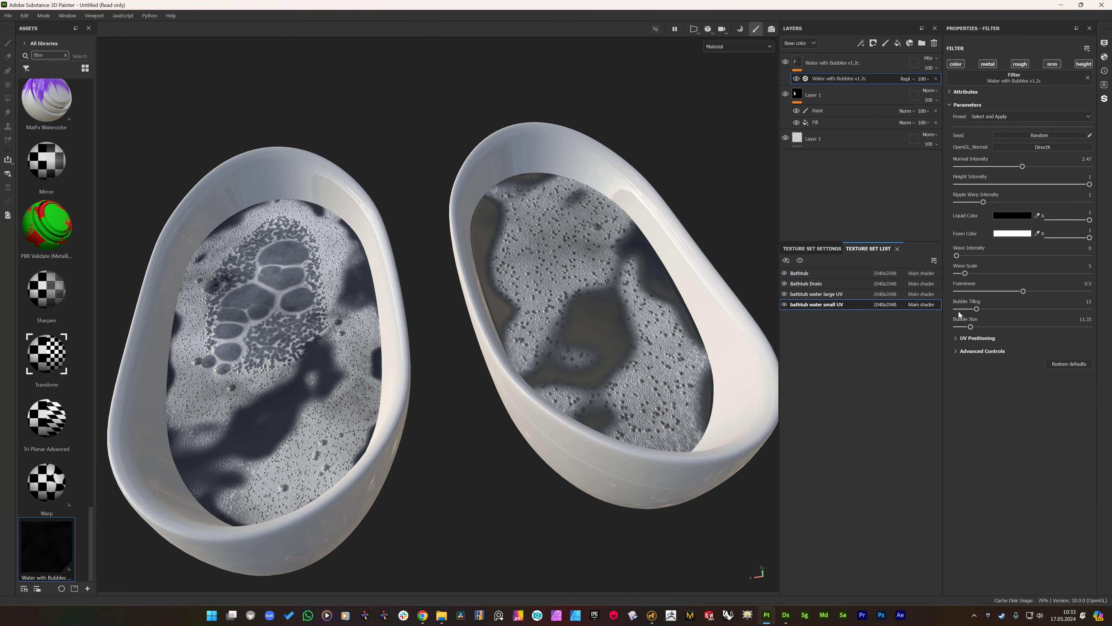
left_click(958, 338)
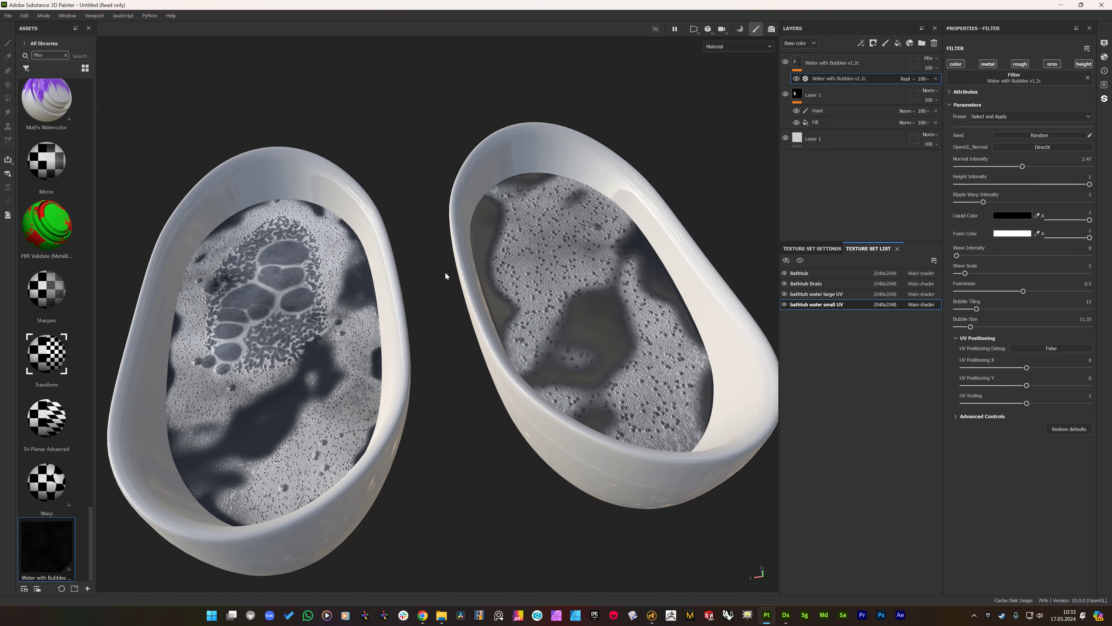
key("F1")
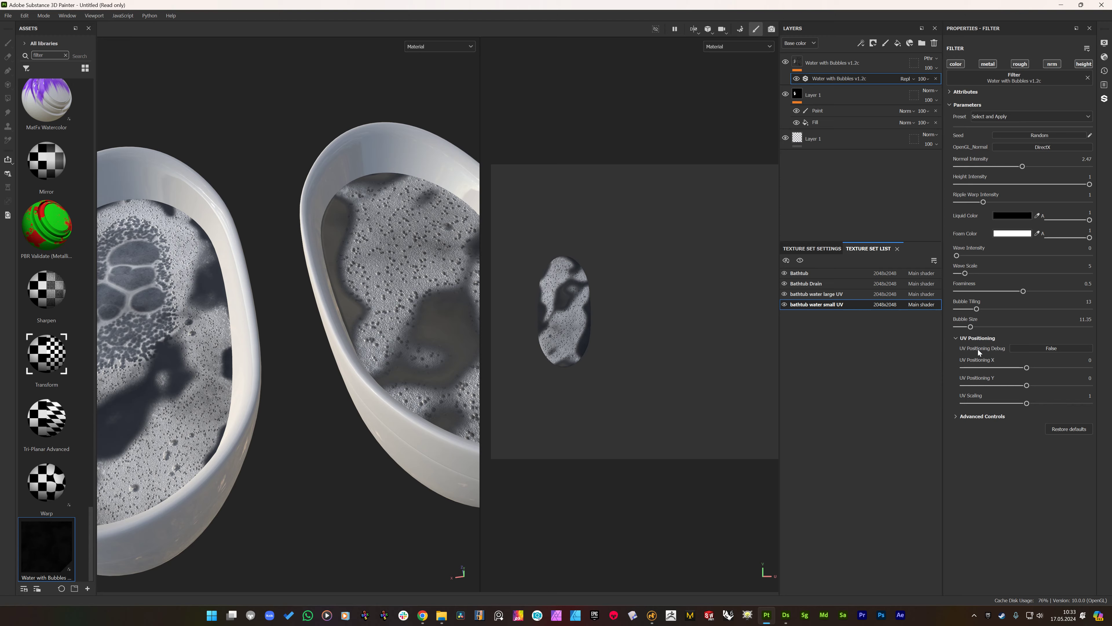
left_click(1042, 347)
scroll(278, 277, "down", 2)
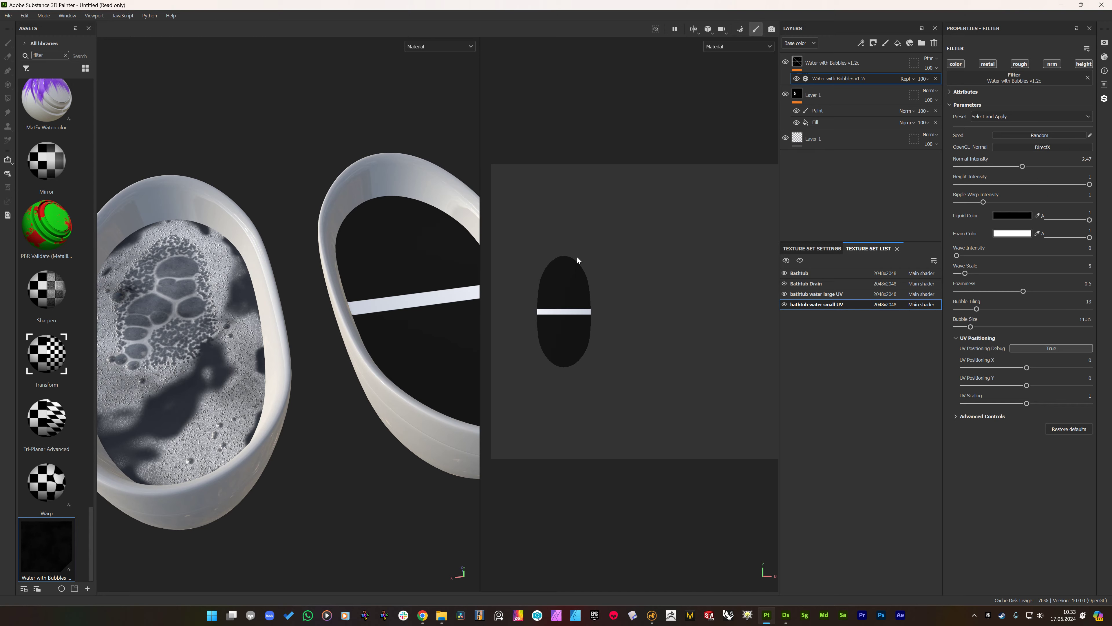
- Switch to Substance 3D Designer and examine the debug pattern in the repositioning nodes of the Water_with_bubbles graph
left_click(787, 615)
scroll(581, 325, "down", 3)
middle_click_drag(750, 364, 486, 274)
middle_click_drag(926, 334, 517, 308)
middle_click_drag(875, 289, 481, 111)
middle_click_drag(683, 276, 586, 199)
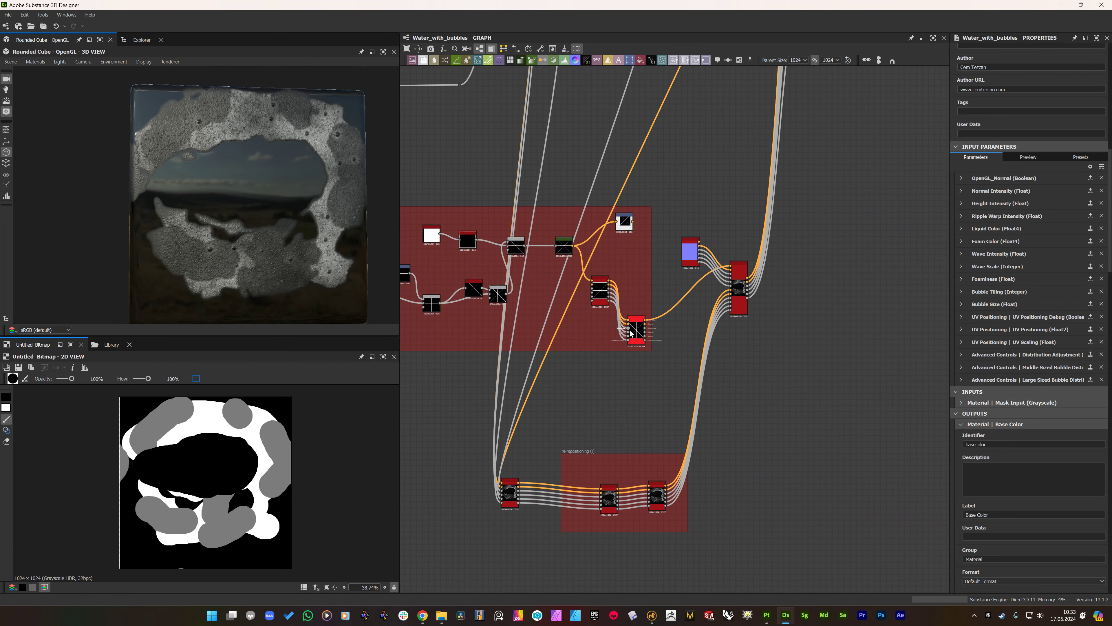
scroll(630, 329, "up", 1)
double_click(640, 331)
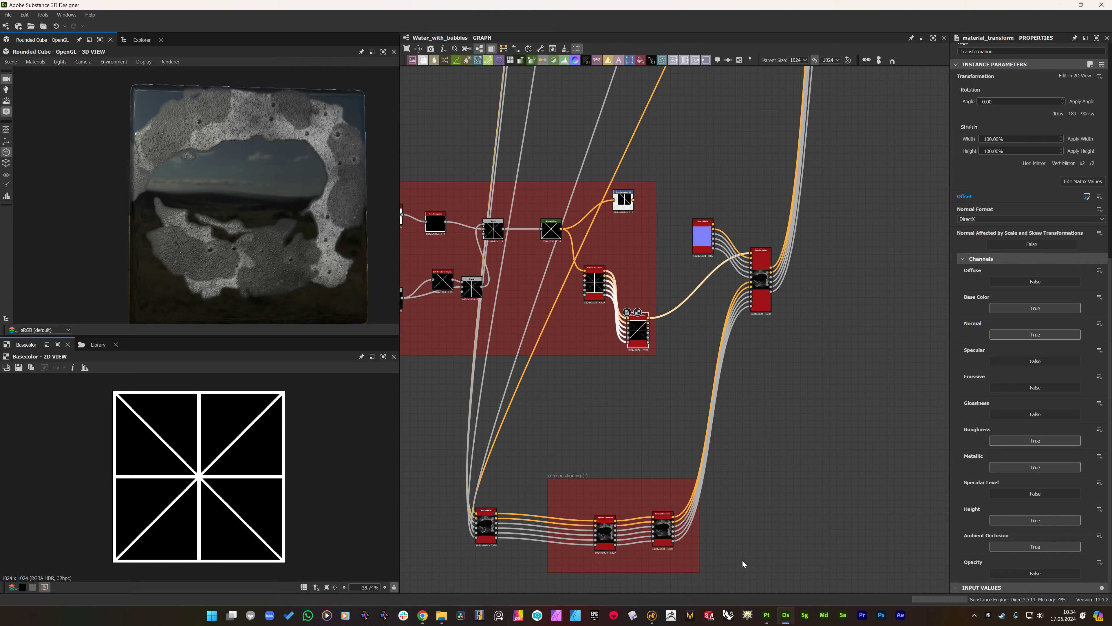
- Return to Substance 3D Painter and set UV Positioning X to 0.25 and UV Scaling to 0.35 to fit the debug pattern to the island
left_click(769, 618)
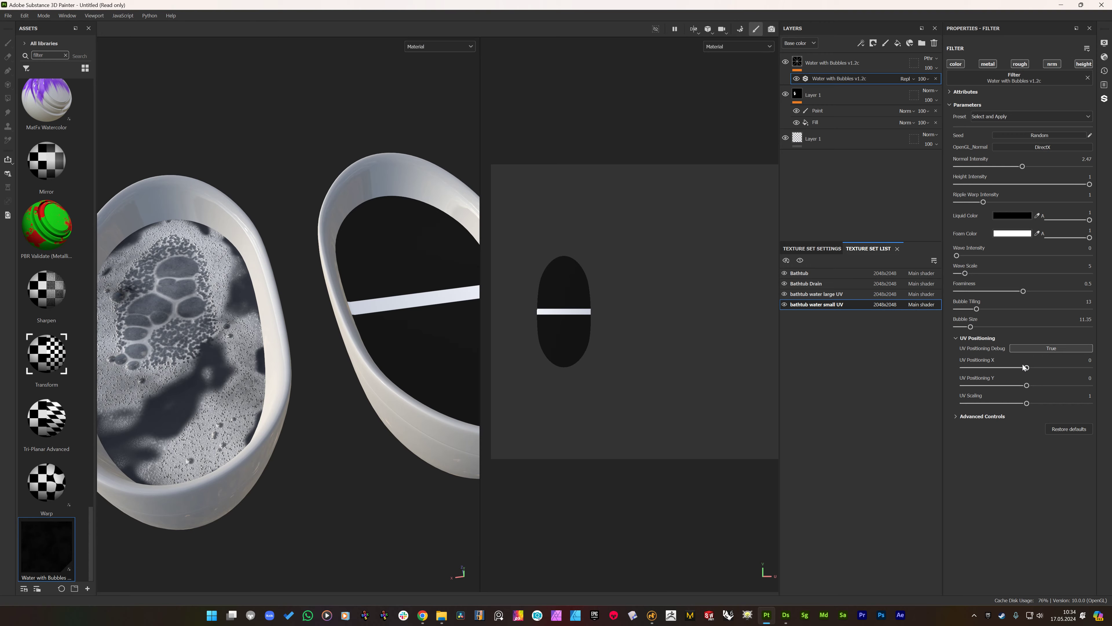
left_click_drag(1023, 368, 1029, 370)
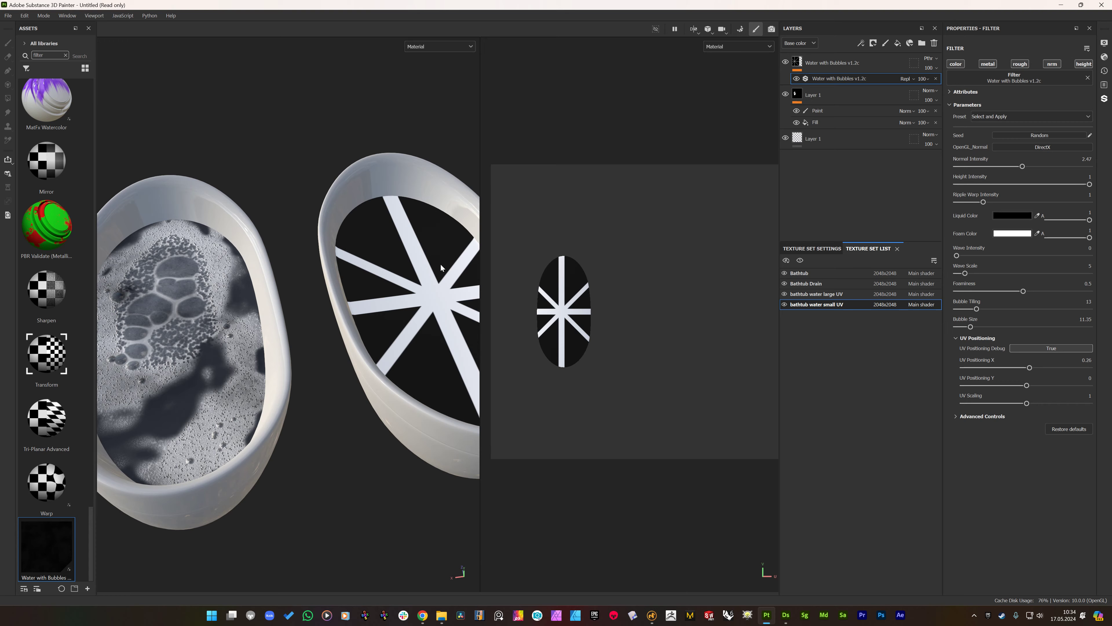
left_click_drag(1032, 366, 1067, 367)
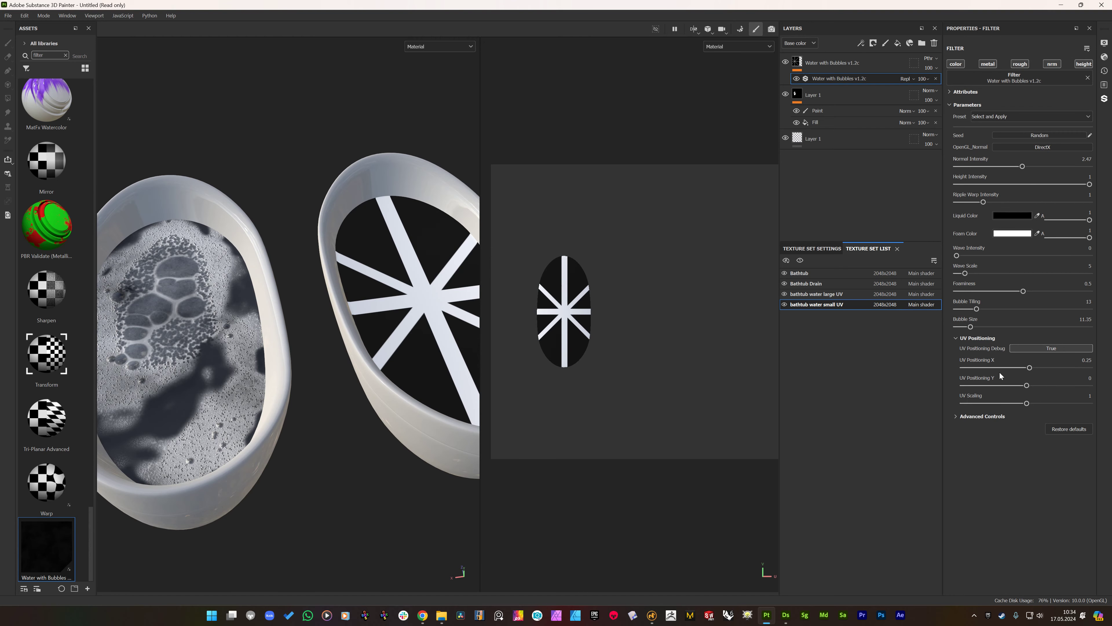
left_click_drag(1030, 366, 1037, 367)
mouse_move(1027, 385)
left_mouse_down()
mouse_move(976, 383)
mouse_move(1061, 356)
mouse_move(1024, 373)
left_mouse_up()
left_click_drag(1026, 404, 985, 402)
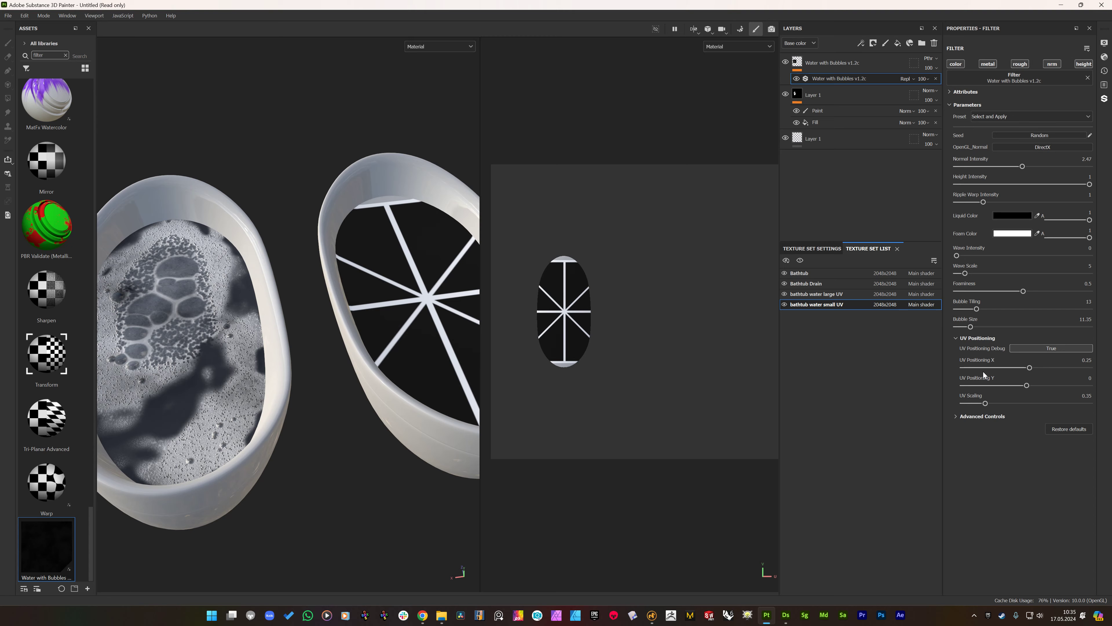
- Set UV Scaling to 0.4 in the small UV set's filter and switch UV Positioning Debug to False
left_click(988, 403)
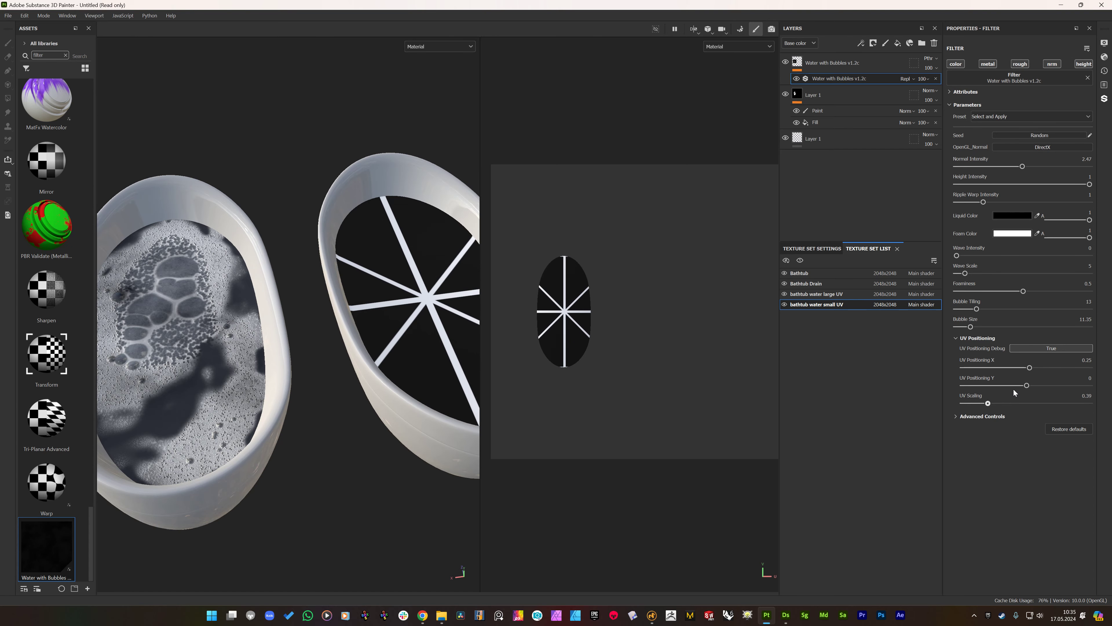
left_click_drag(1016, 389, 1019, 386, "shift")
left_click(1039, 348)
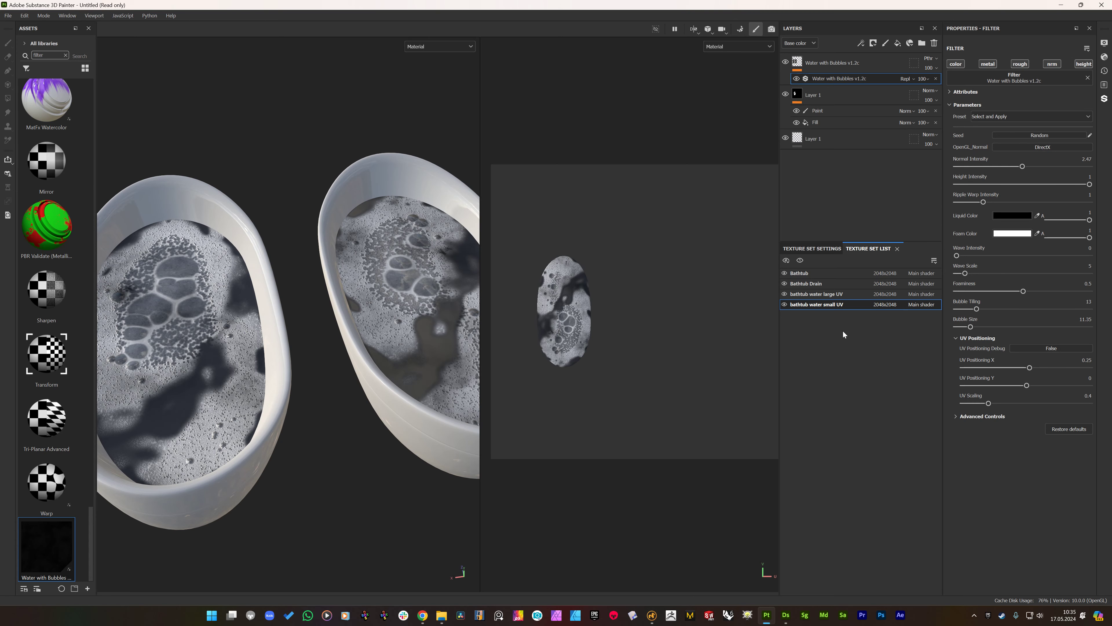
- Compare the foam on both bathtubs in 3D and on the large and small water UV islands in 2D
left_click_drag(411, 331, 392, 330, "alt")
key("F2")
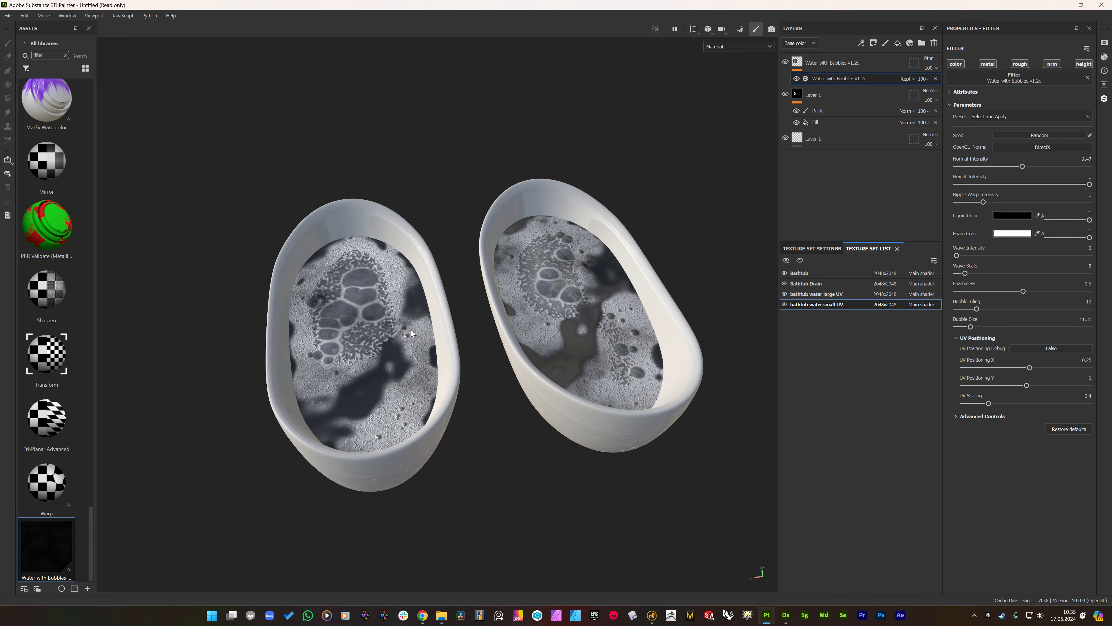
left_click_drag(580, 347, 583, 366, "alt")
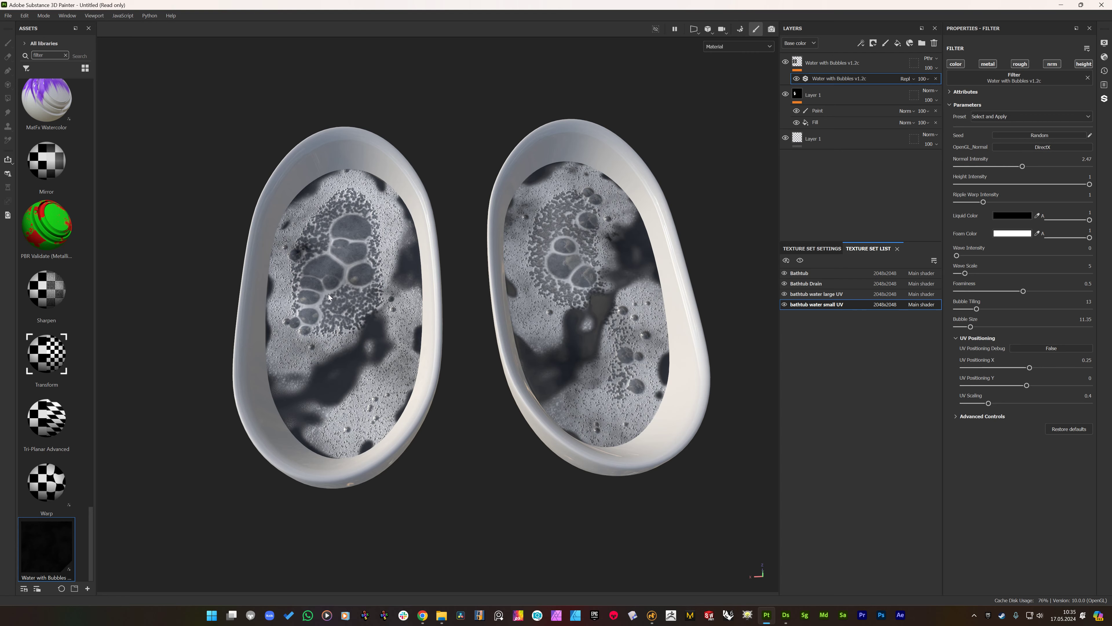
left_click_drag(328, 294, 480, 288, "alt")
key("F1")
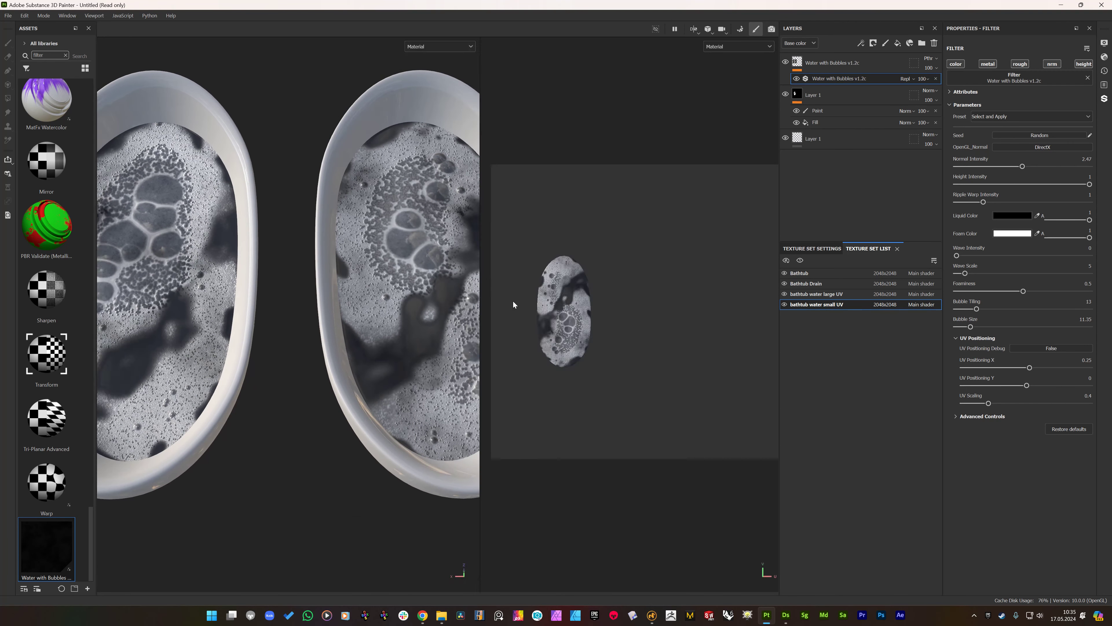
left_click(806, 294)
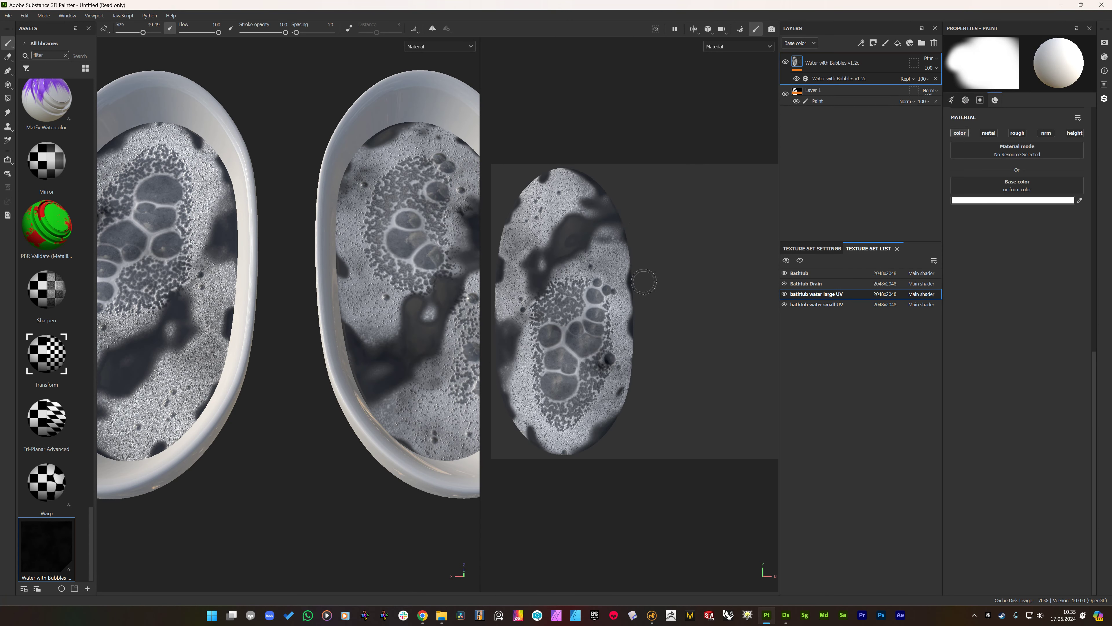
left_click(831, 304)
left_click(814, 79)
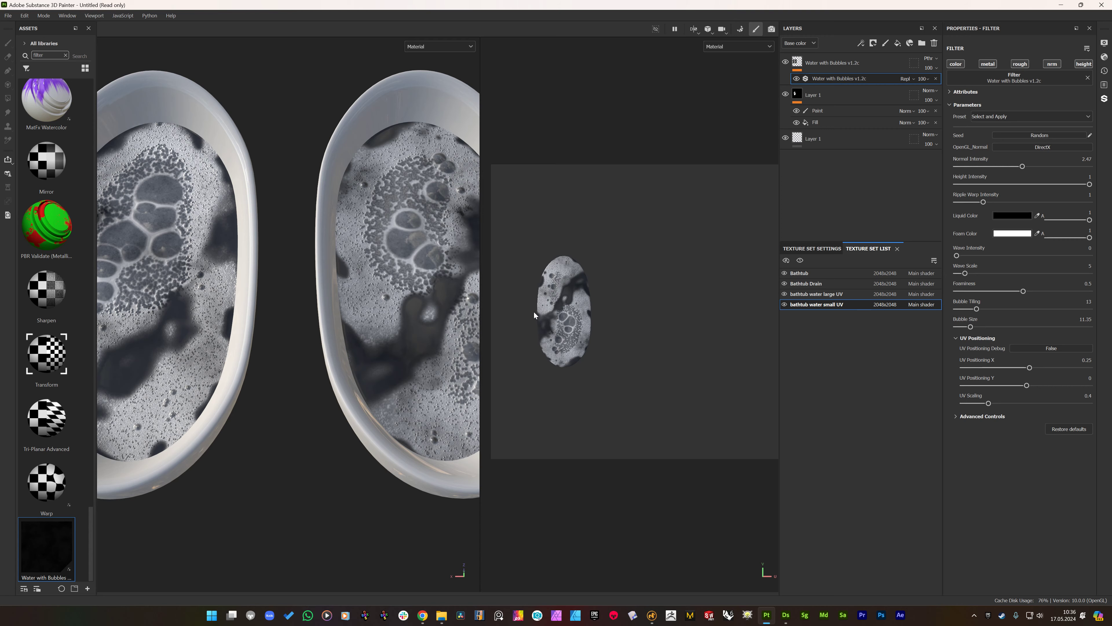
scroll(535, 312, "up", 3)
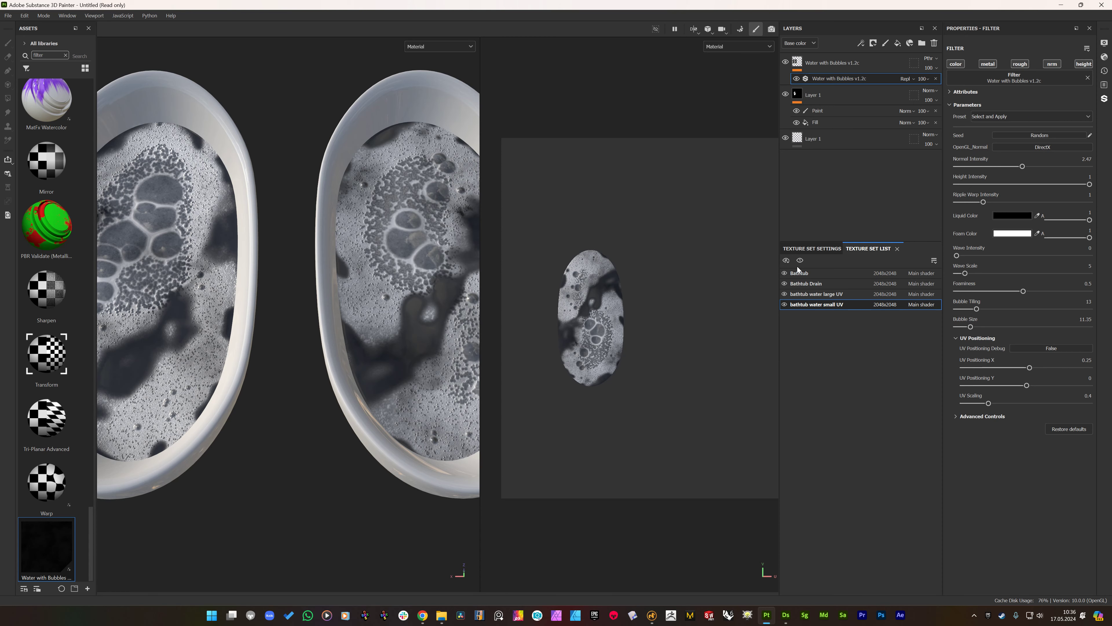
left_click(834, 297)
left_click(828, 303)
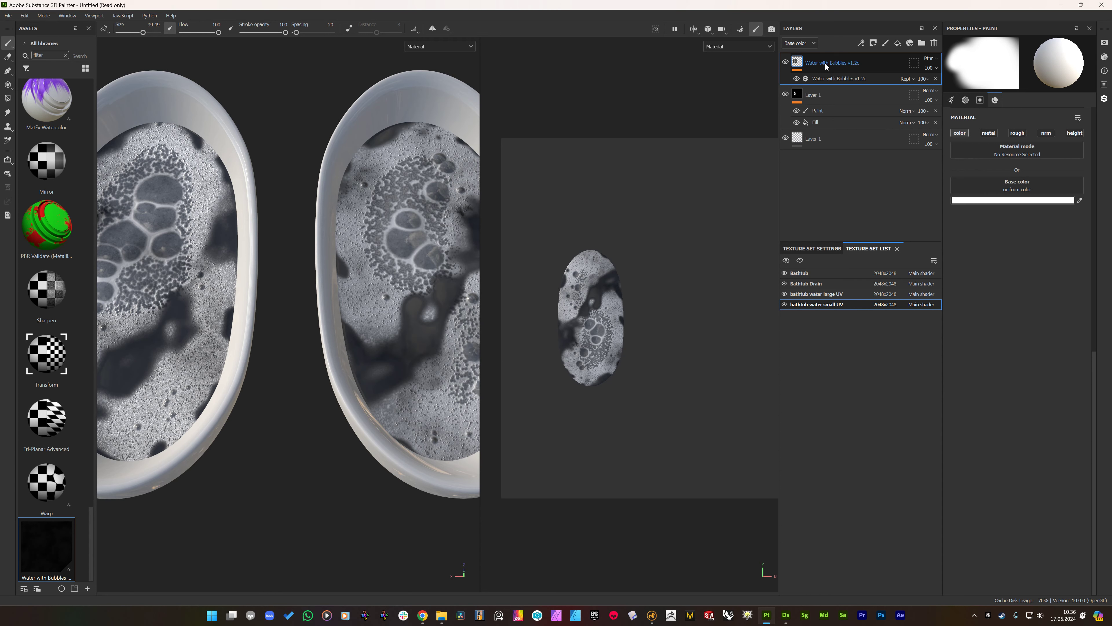
mouse_move(43, 534)
left_mouse_down()
mouse_move(808, 59)
mouse_move(822, 260)
mouse_move(823, 185)
left_mouse_up()
key("ctrl+z")
left_click(800, 294)
left_click(810, 304)
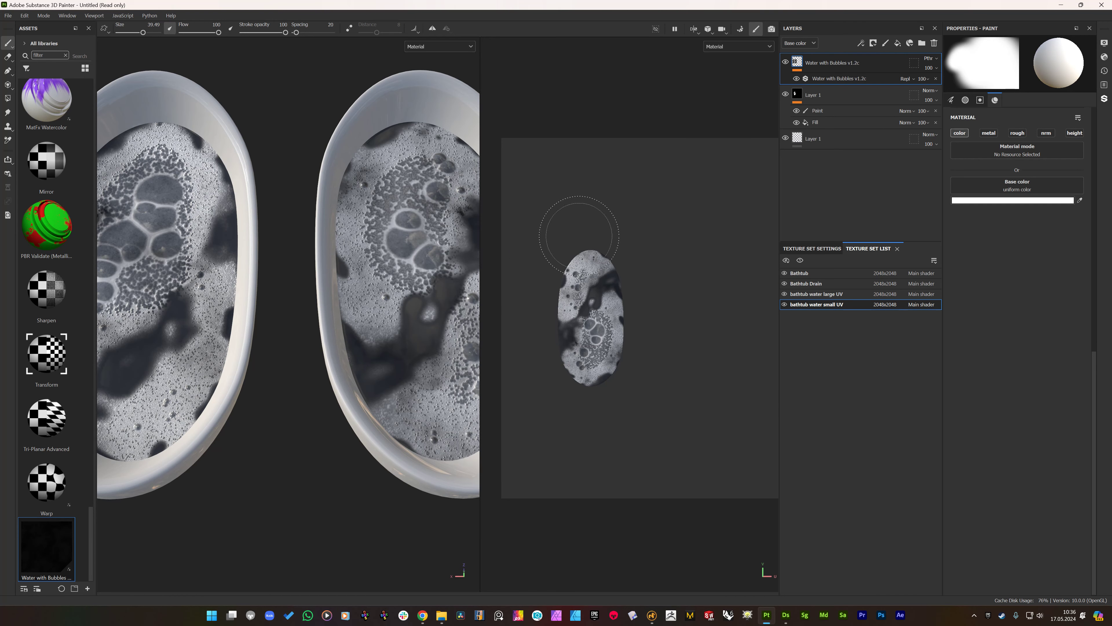
- Duplicate the small UV set's Water with Bubbles v1.2c layer and hide the original beneath the copy
left_click(827, 79)
left_click(828, 63)
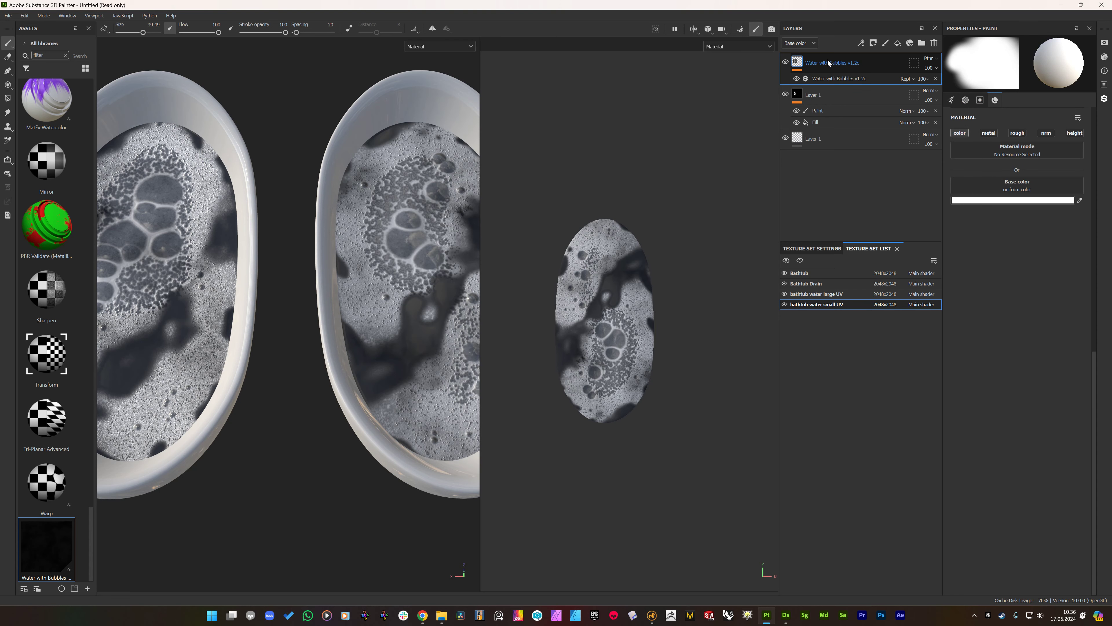
key("ctrl+d")
left_click(785, 94)
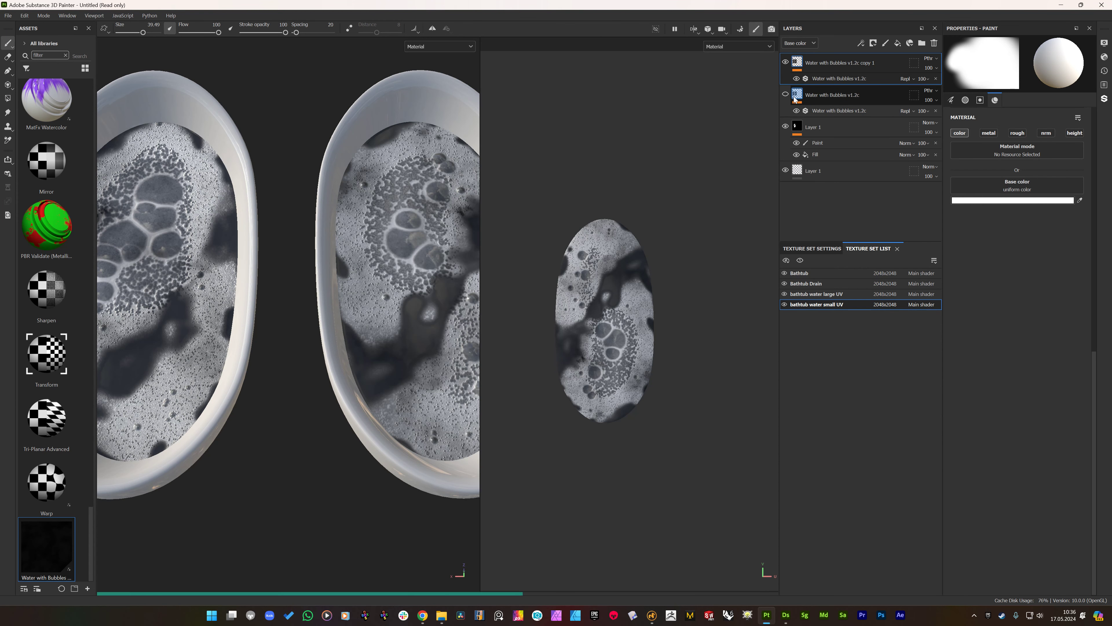
left_click(834, 79)
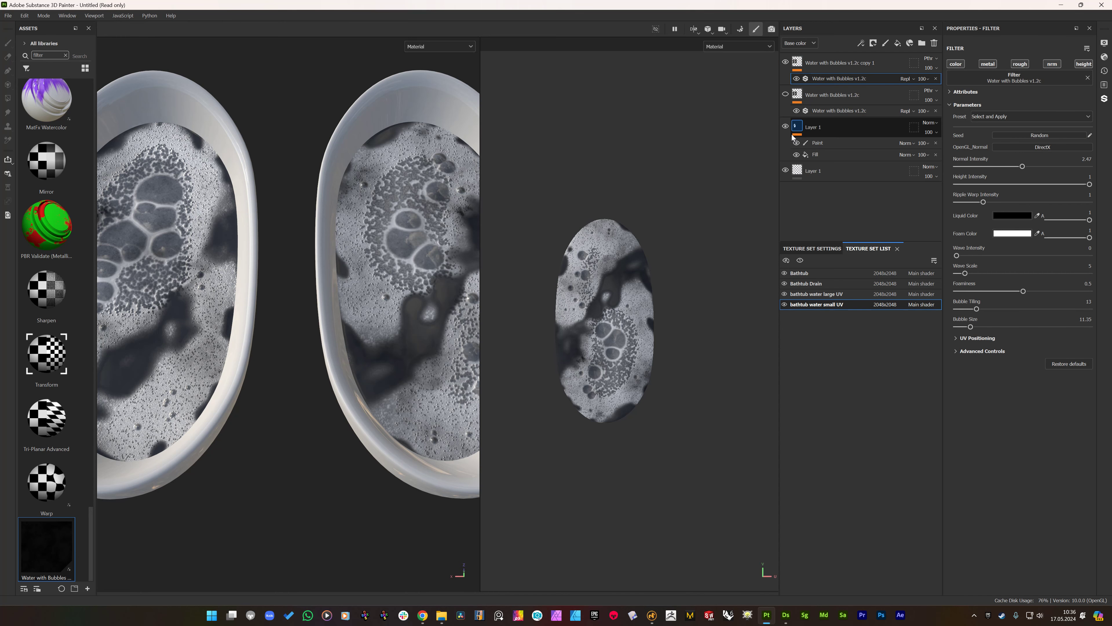
- With the copied filter layer also hidden, hide Layer 1's Paint effect and add a new Paint effect above it
left_click(818, 143)
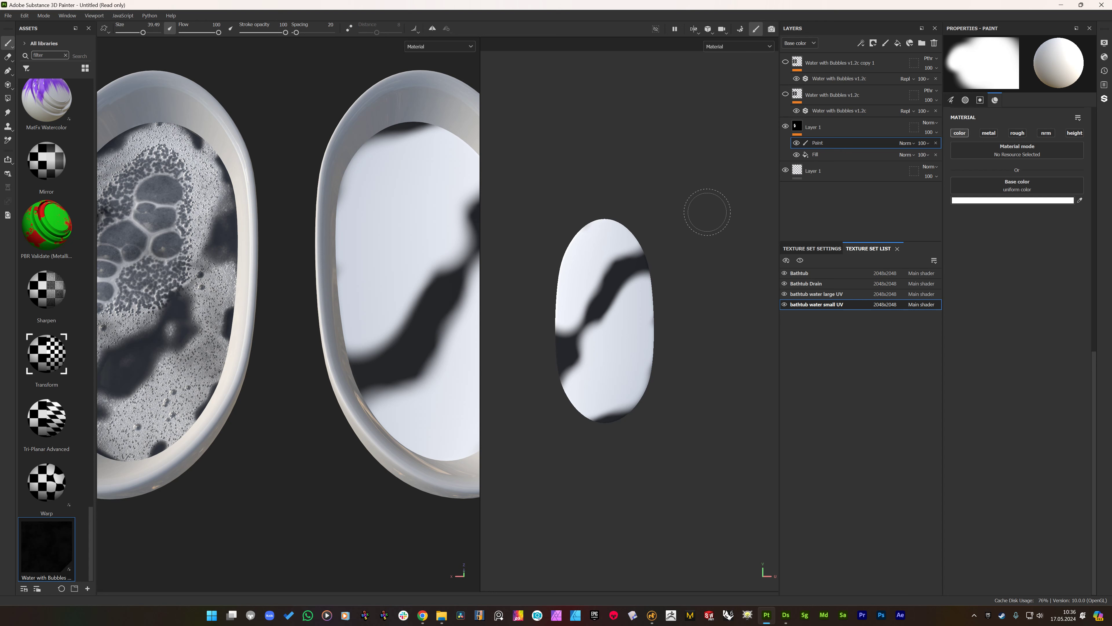
left_click(795, 142)
right_click(825, 142)
left_click(850, 275)
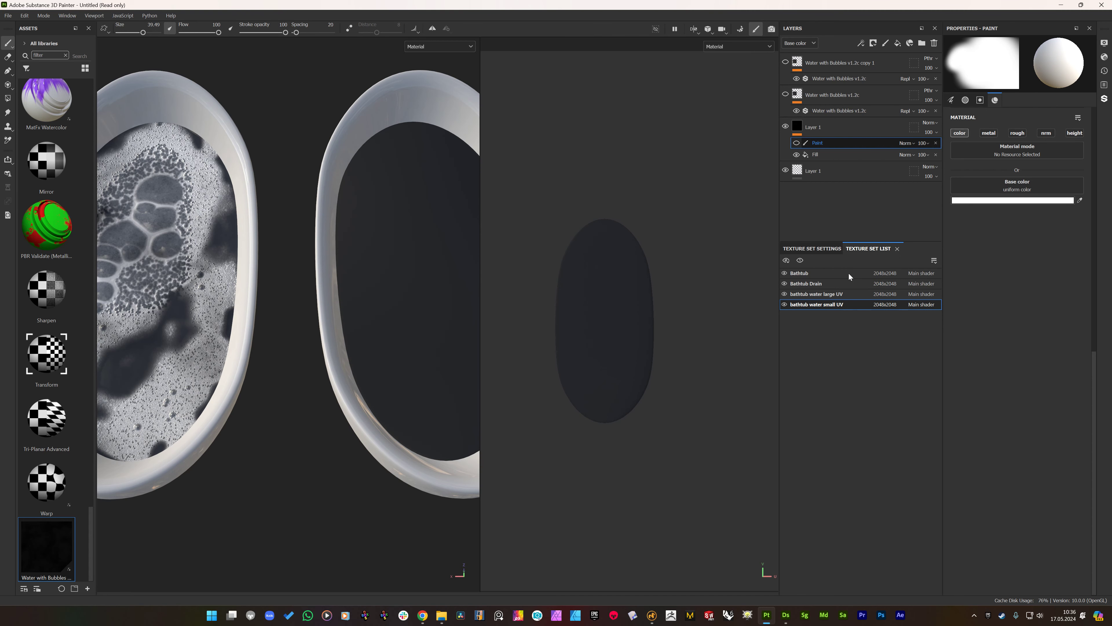
- Paint white around the small UV island's rim, leaving an irregular dark centre, and show the copied Water with Bubbles layer
mouse_move(612, 239)
left_mouse_down()
mouse_move(598, 245)
mouse_move(573, 302)
mouse_move(569, 368)
mouse_move(590, 418)
mouse_move(631, 346)
mouse_move(640, 283)
mouse_move(627, 238)
left_mouse_up()
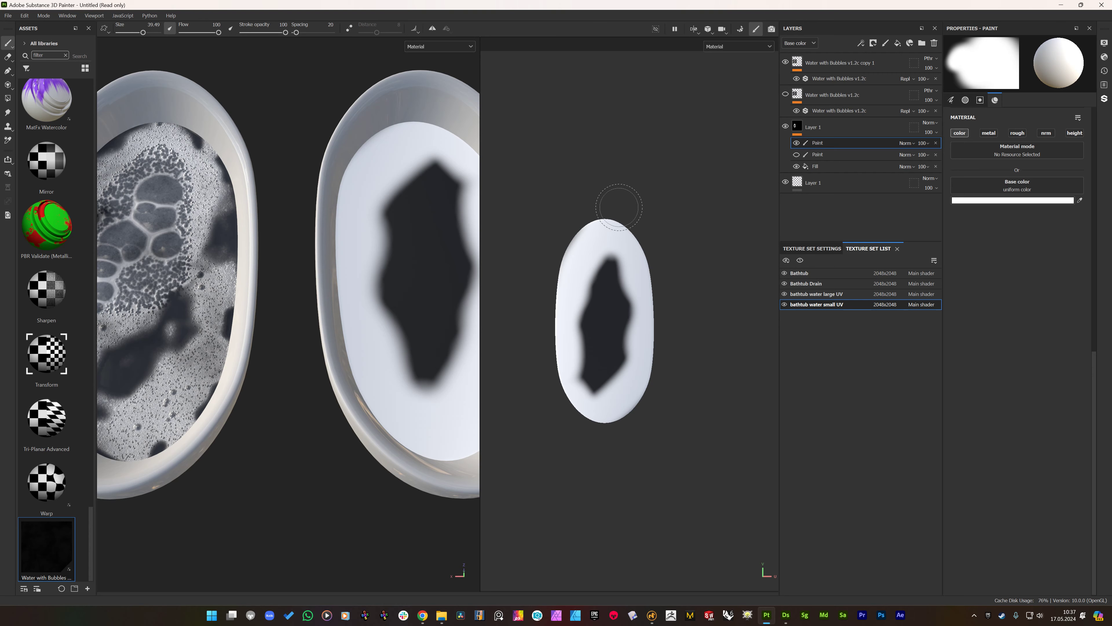
scroll(573, 324, "up", 1)
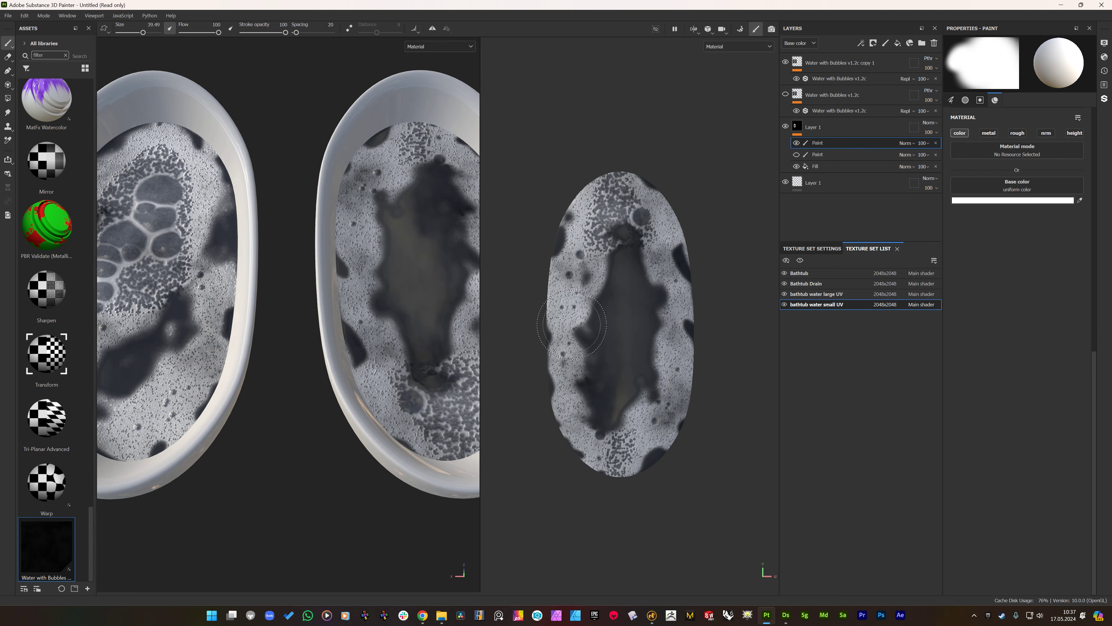
middle_click_drag(392, 313, 323, 298, "alt")
left_click_drag(322, 298, 326, 287, "alt")
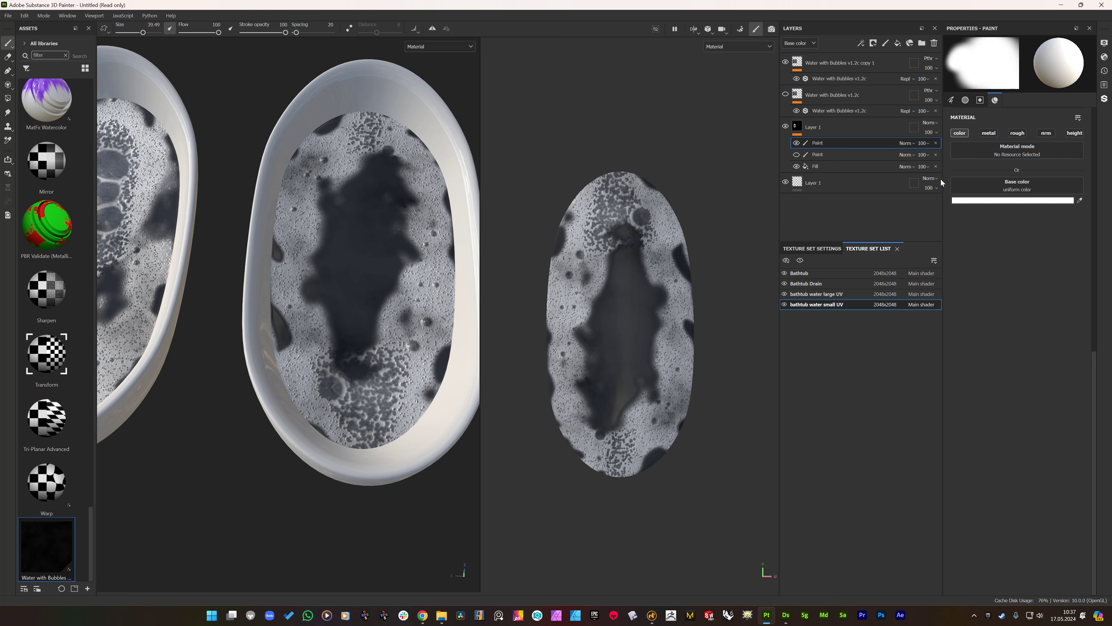
- Set the brush alignment to UV and paint white around the outside of the small UV island's edge
left_click(952, 100)
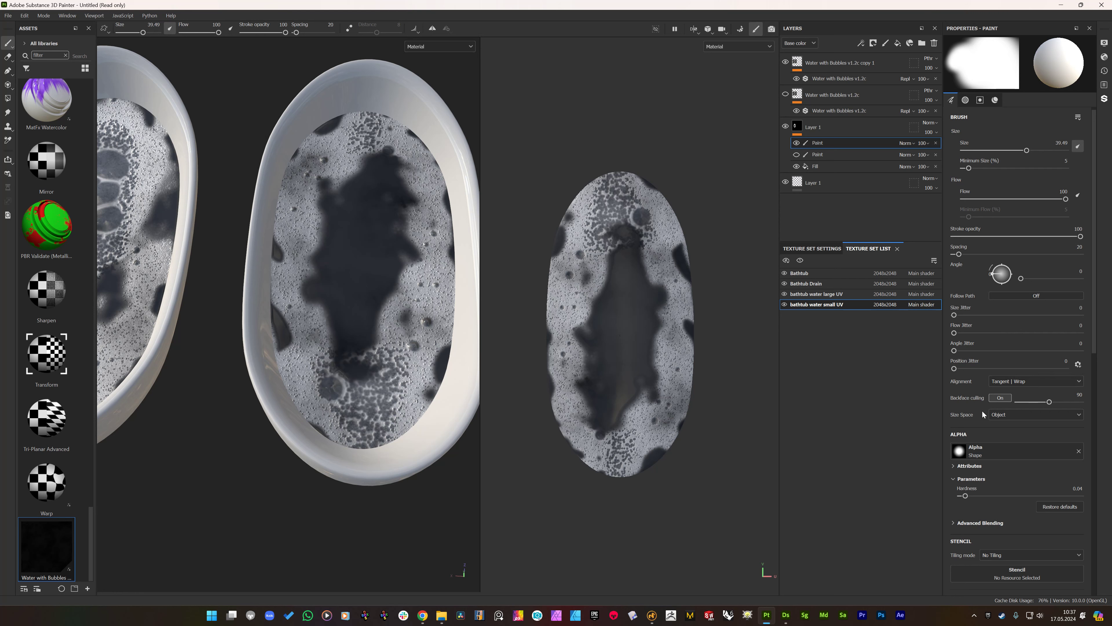
scroll(1007, 448, "down", 2)
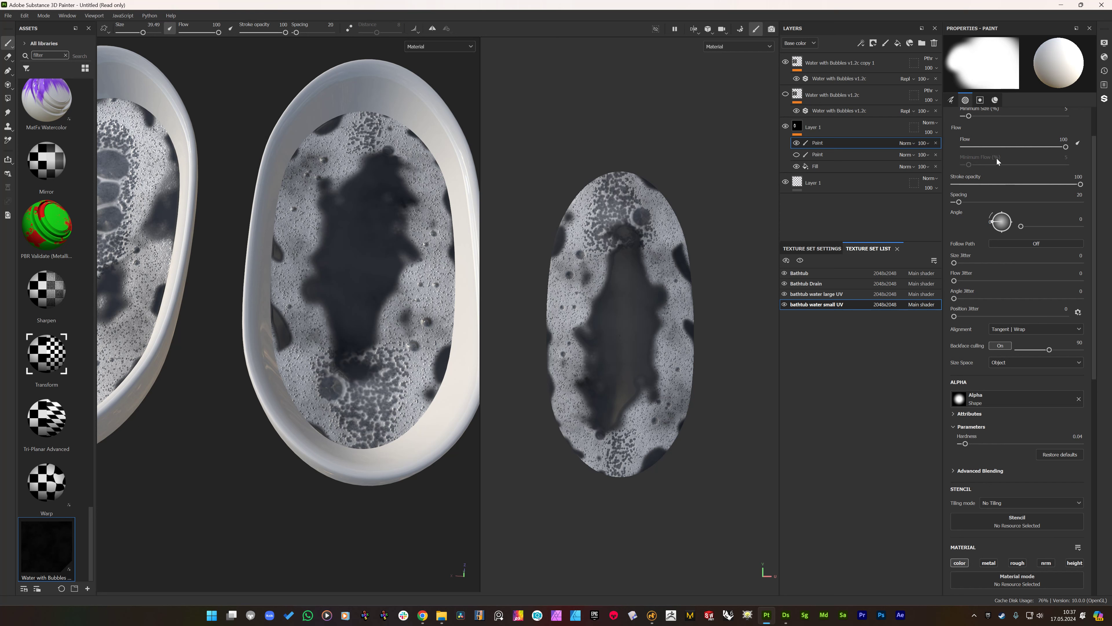
scroll(1021, 403, "down", 2)
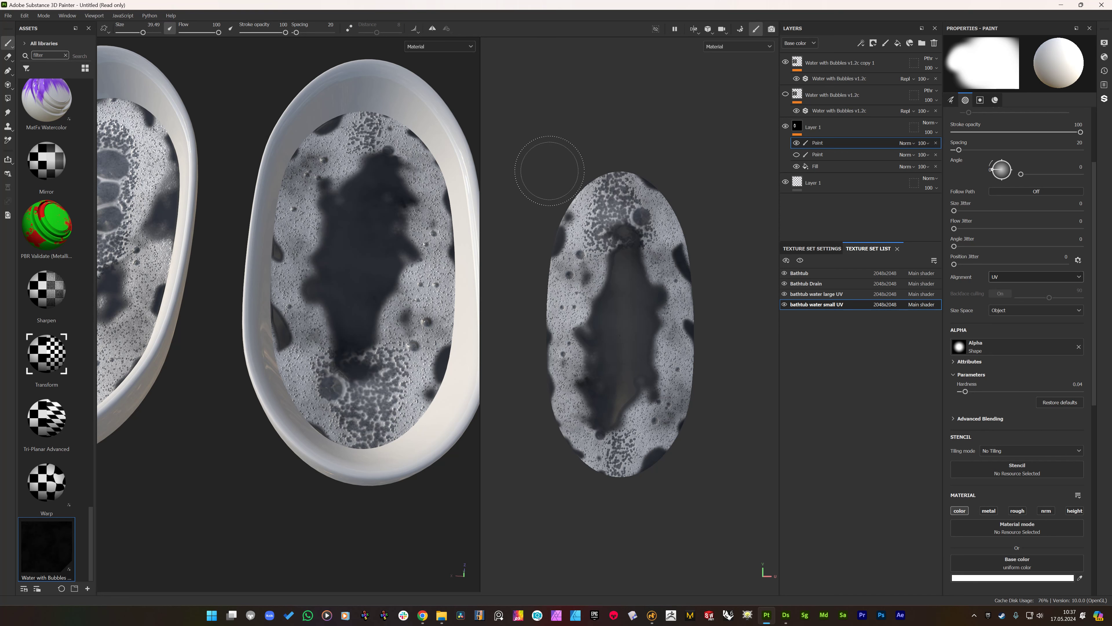
mouse_move(626, 159)
left_mouse_down()
mouse_move(576, 154)
mouse_move(526, 203)
mouse_move(522, 260)
mouse_move(538, 428)
mouse_move(642, 494)
mouse_move(687, 454)
mouse_move(715, 398)
mouse_move(715, 292)
mouse_move(695, 211)
mouse_move(658, 181)
left_mouse_up()
mouse_move(363, 211)
left_mouse_down("alt")
mouse_move(296, 142)
mouse_move(364, 209)
mouse_move(376, 115)
left_mouse_up("alt")
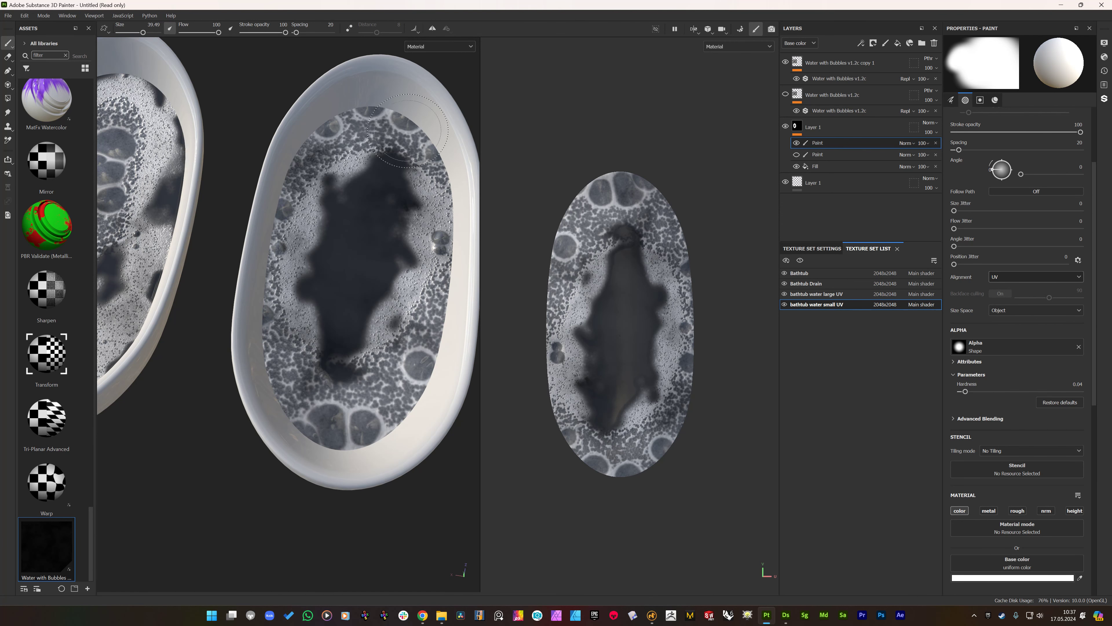
mouse_move(352, 134)
left_mouse_down("alt")
mouse_move(389, 138)
mouse_move(346, 135)
left_mouse_up("alt")
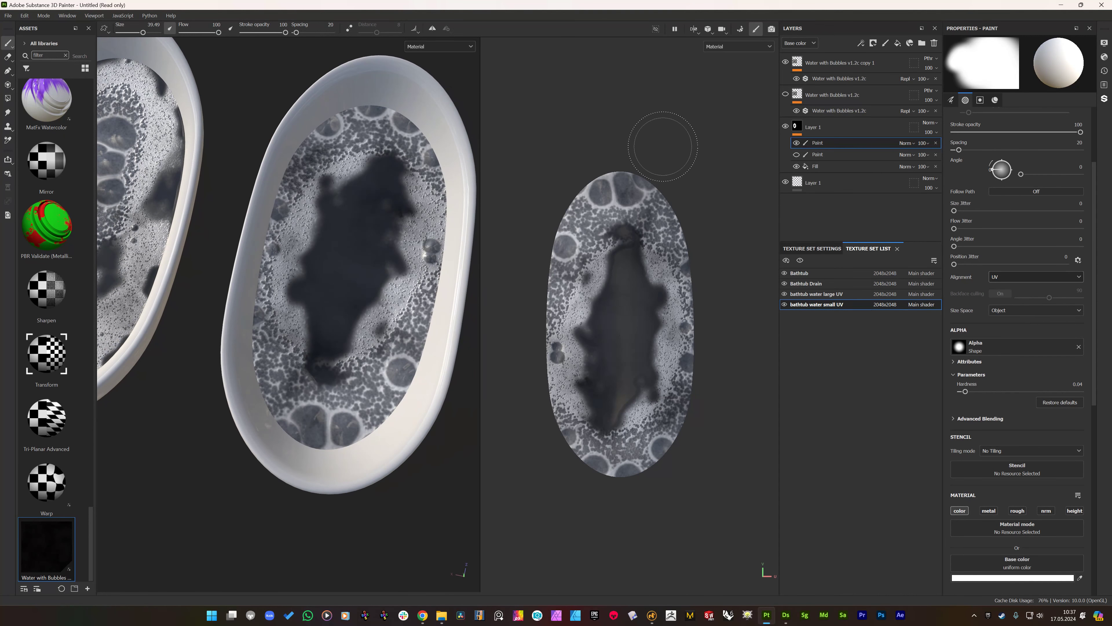
- Set the brush's base color to black (000000) and paint it around the outside of the small UV island
left_click(995, 102)
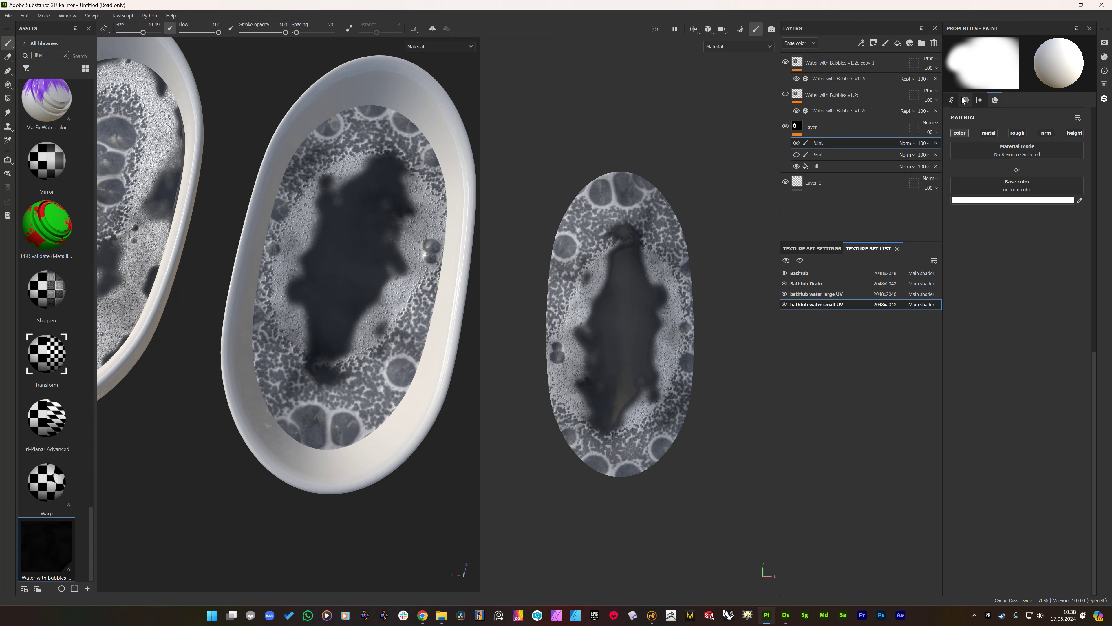
left_click(996, 203)
left_click_drag(1018, 370, 974, 413)
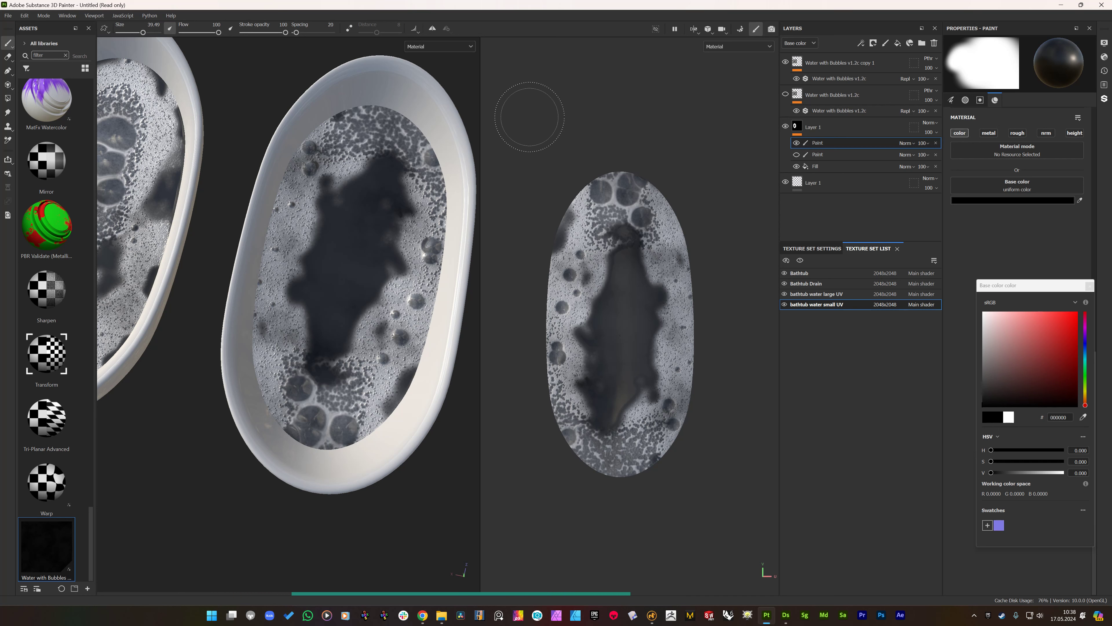
- Examine the foam on both bathtubs from several angles in 3D only, and select the copied layer's Water with Bubbles filter
mouse_move(325, 206)
left_mouse_down("alt")
mouse_move(144, 248)
mouse_move(141, 193)
mouse_move(153, 213)
left_mouse_up("alt")
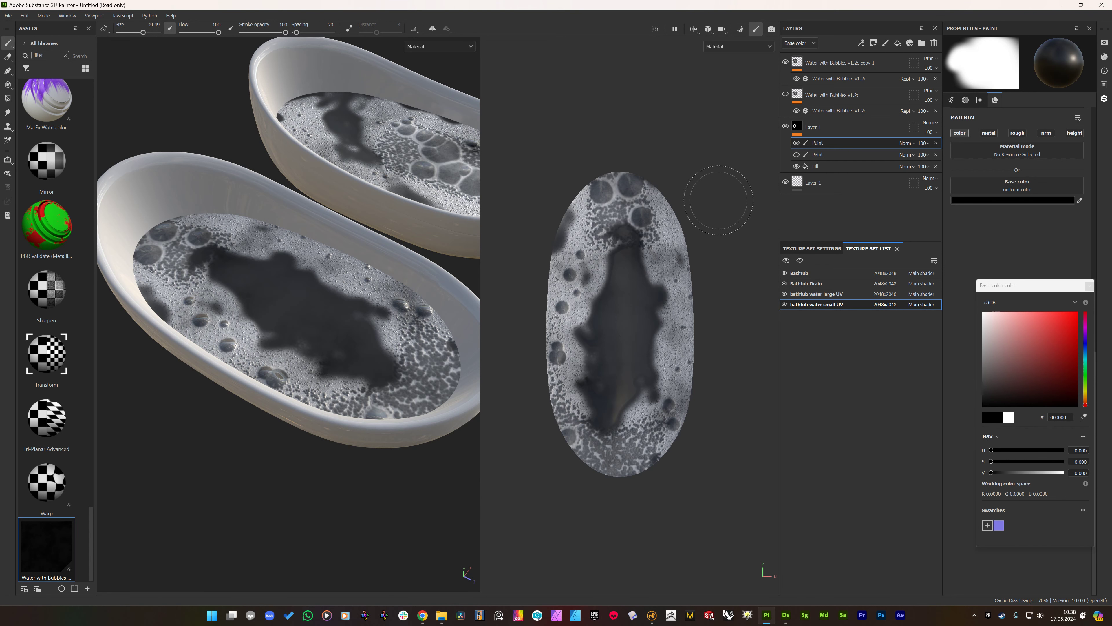
left_click_drag(333, 224, 224, 285, "alt")
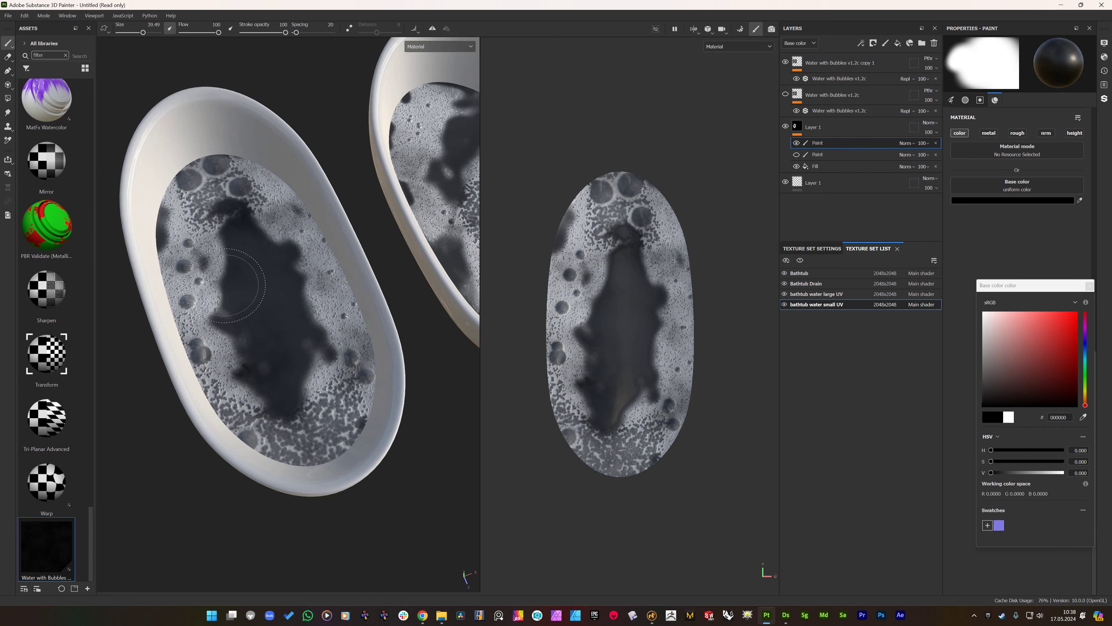
scroll(319, 263, "down", 1)
scroll(333, 263, "down", 1)
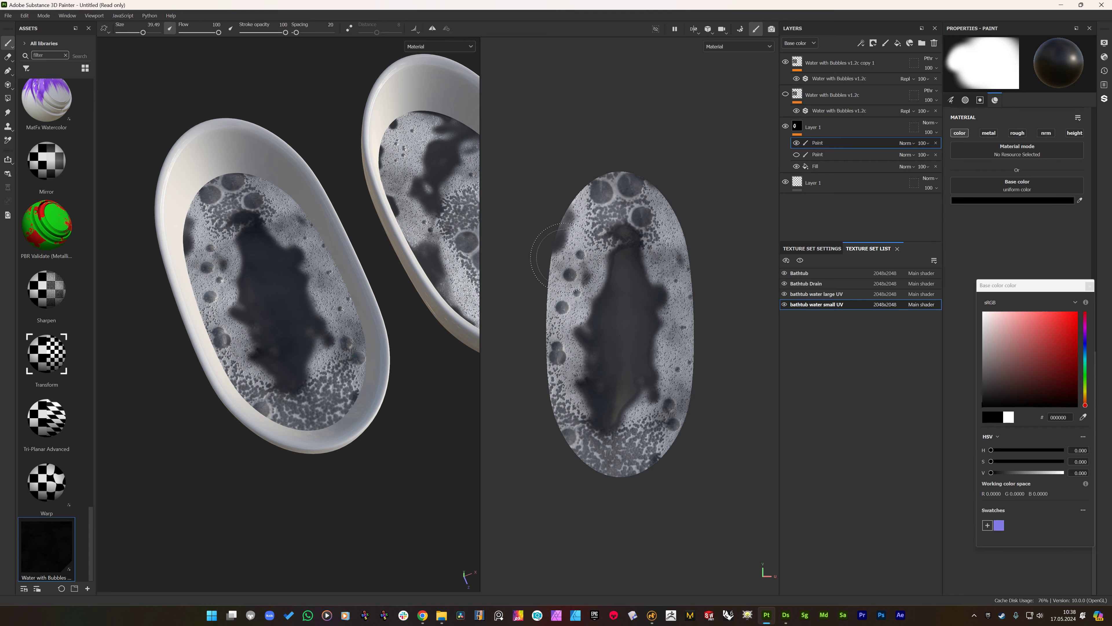
scroll(366, 306, "down", 2)
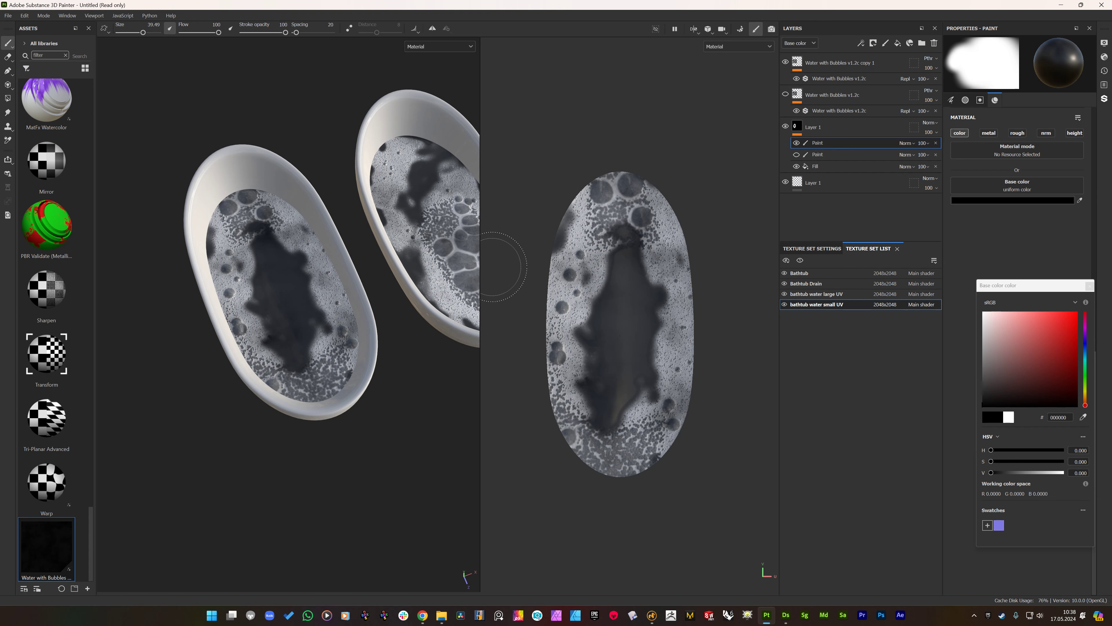
key("F2")
left_click_drag(457, 316, 438, 302, "alt")
middle_click_drag(438, 302, 352, 332, "alt")
left_click(840, 81)
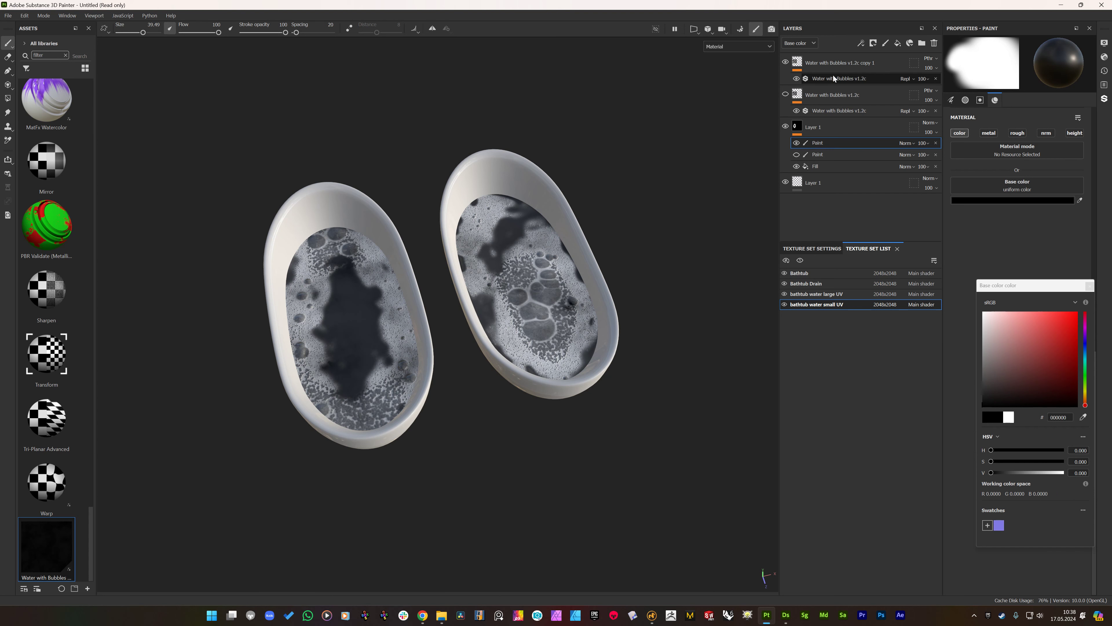